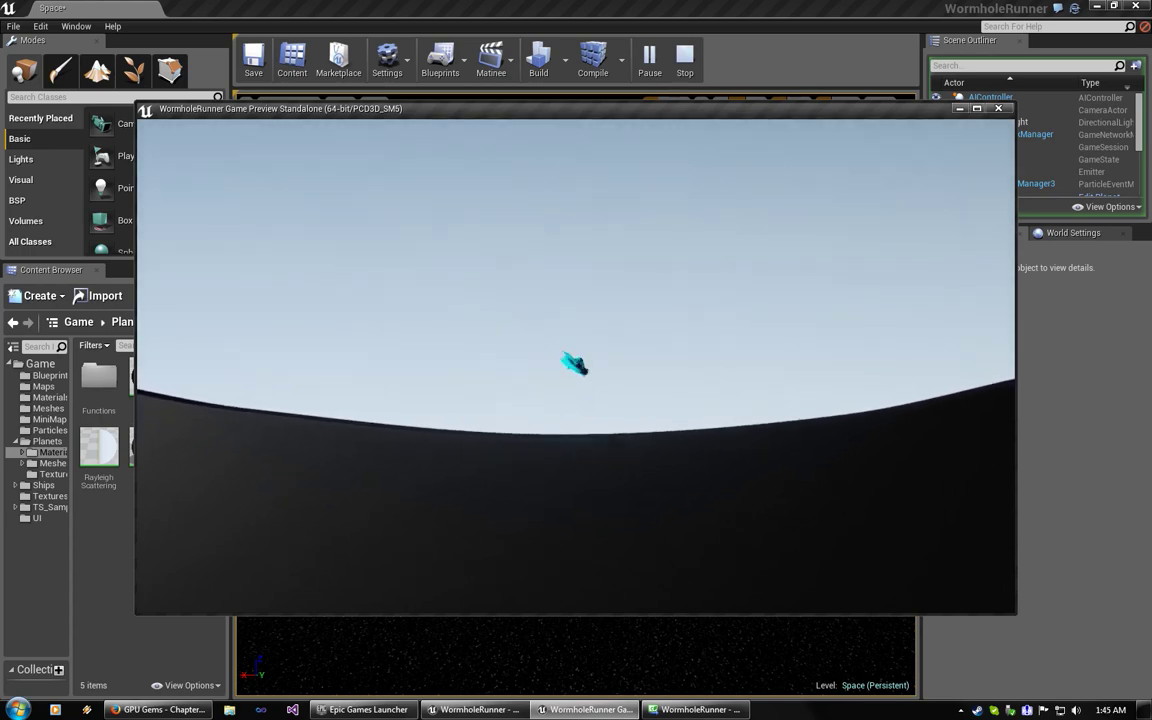
Step: Fly the ship over the planet in the standalone game preview to inspect its atmosphere, and end the preview
key(Up)
key(Left)
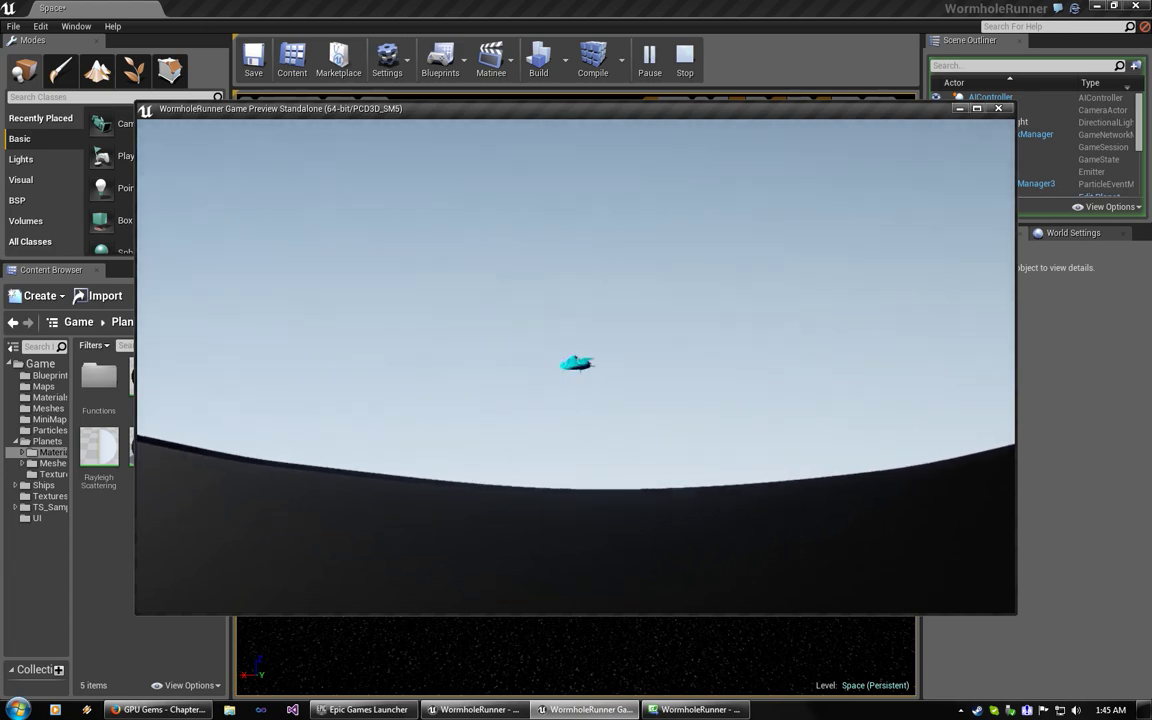
key(w)
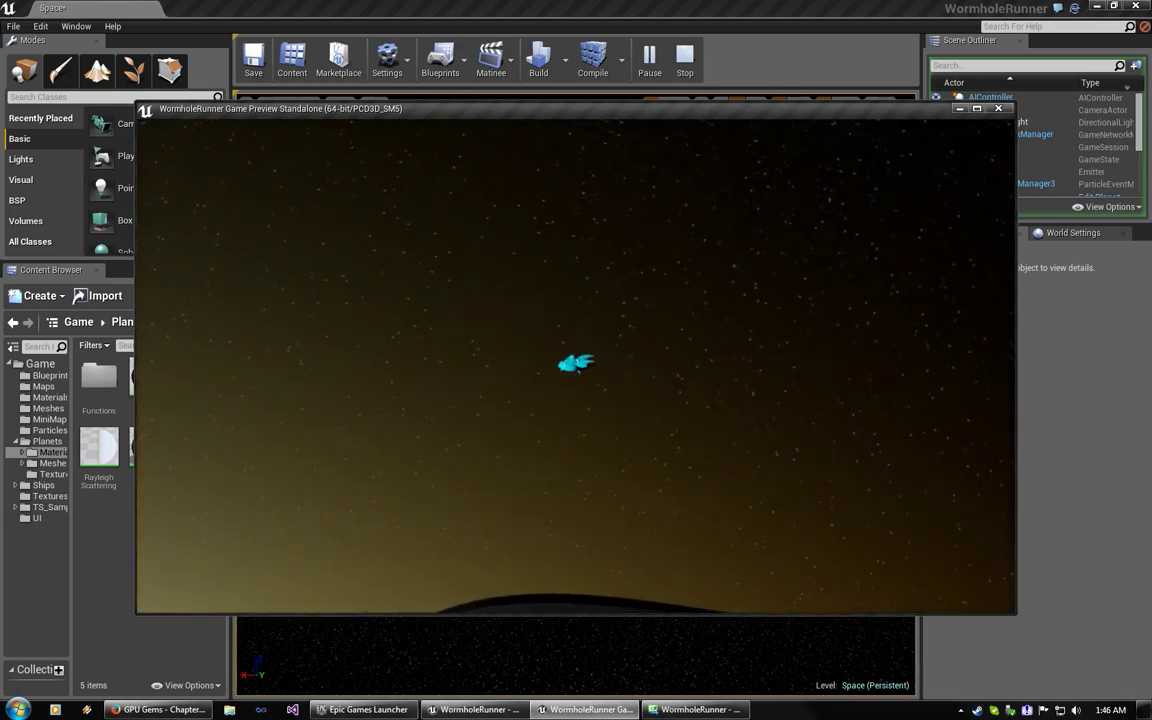
key(Escape)
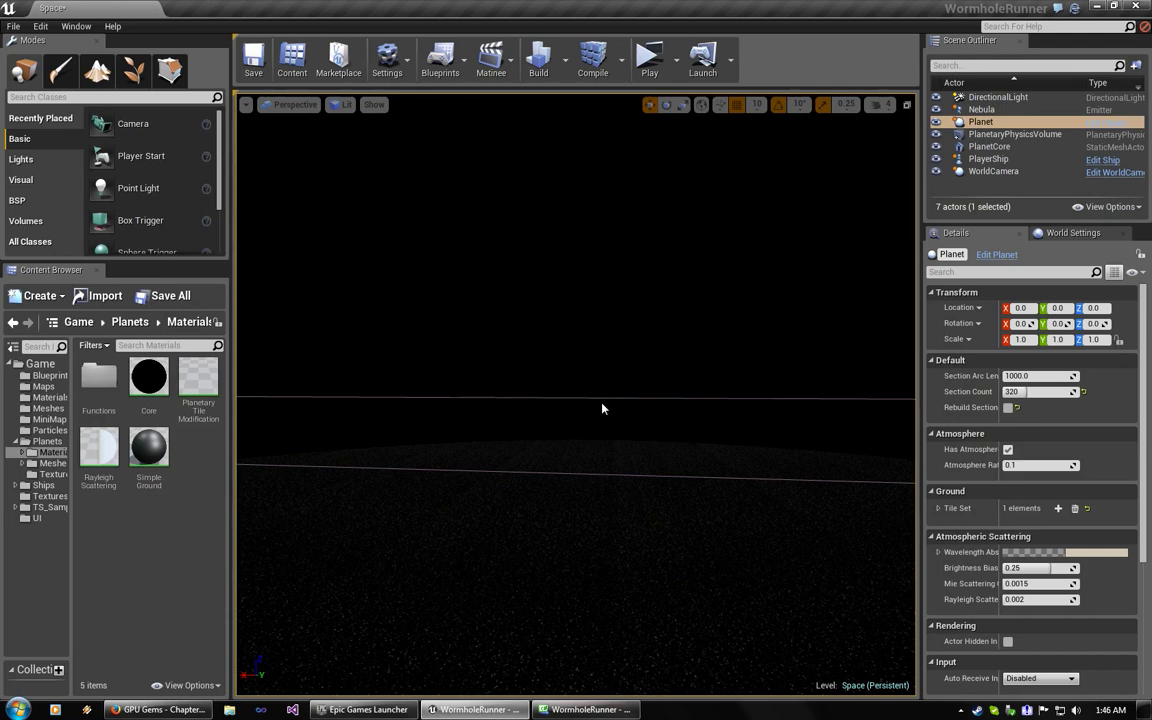
Step: Switch to the Visual C# version of Wormhole Runner, fly the ship to view a planet's atmosphere, and quit the game
click(580, 711)
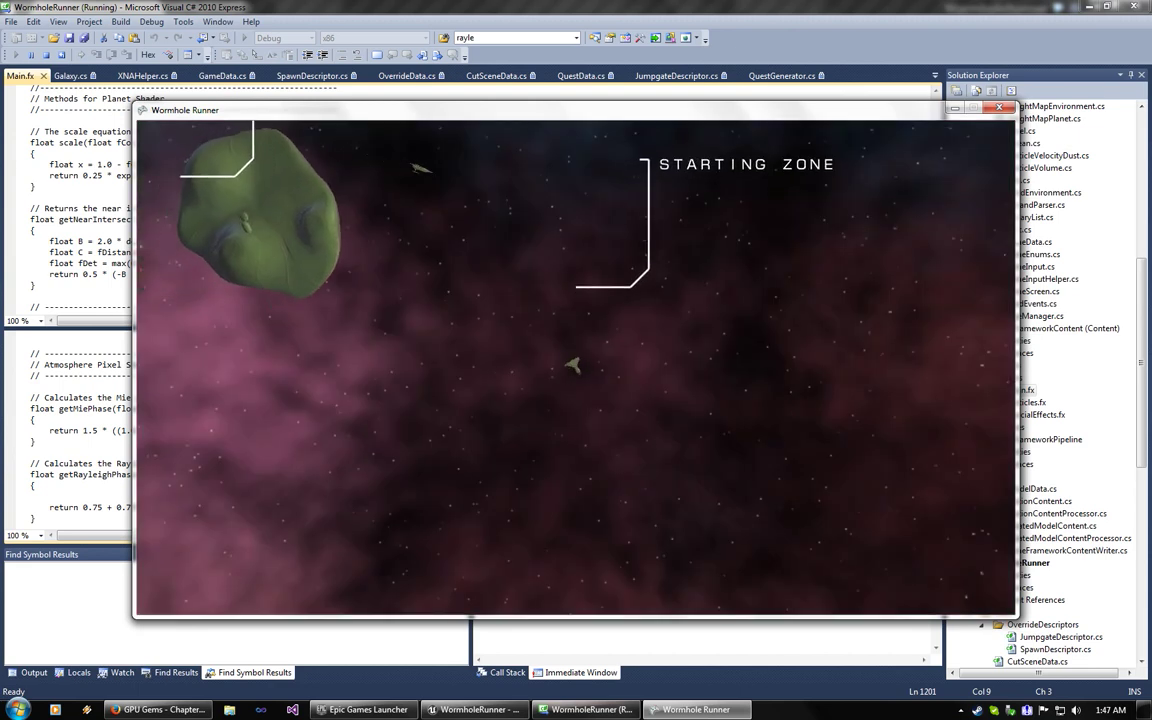
key(a)
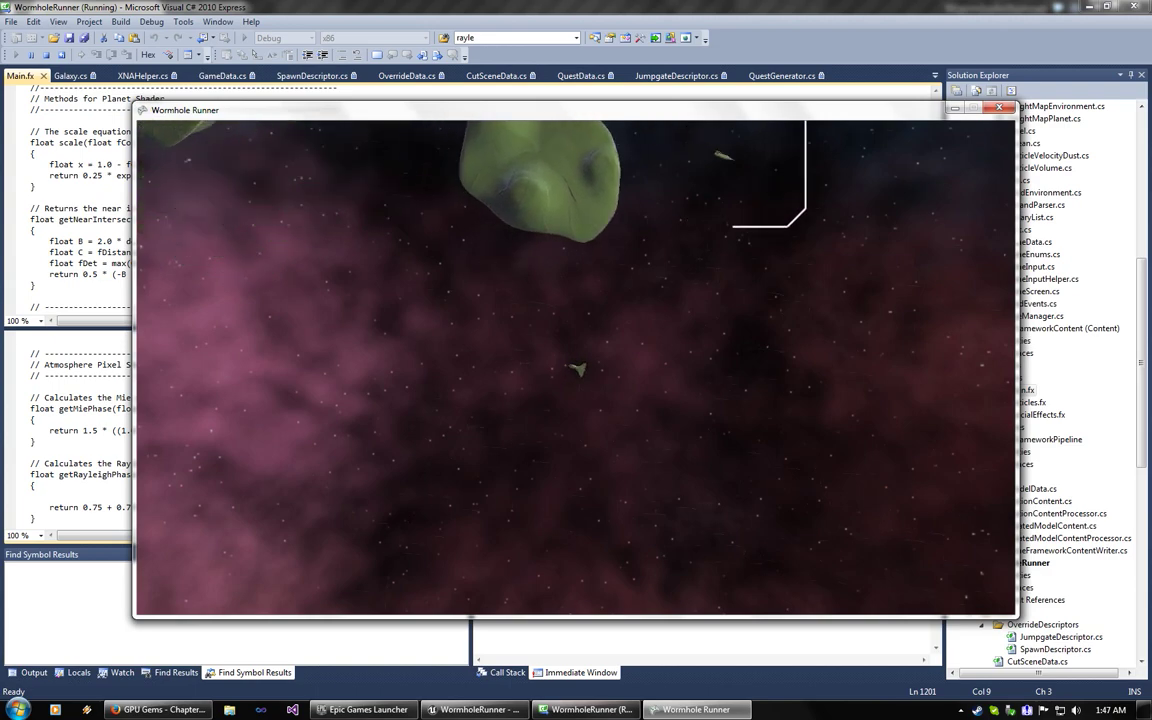
key(w)
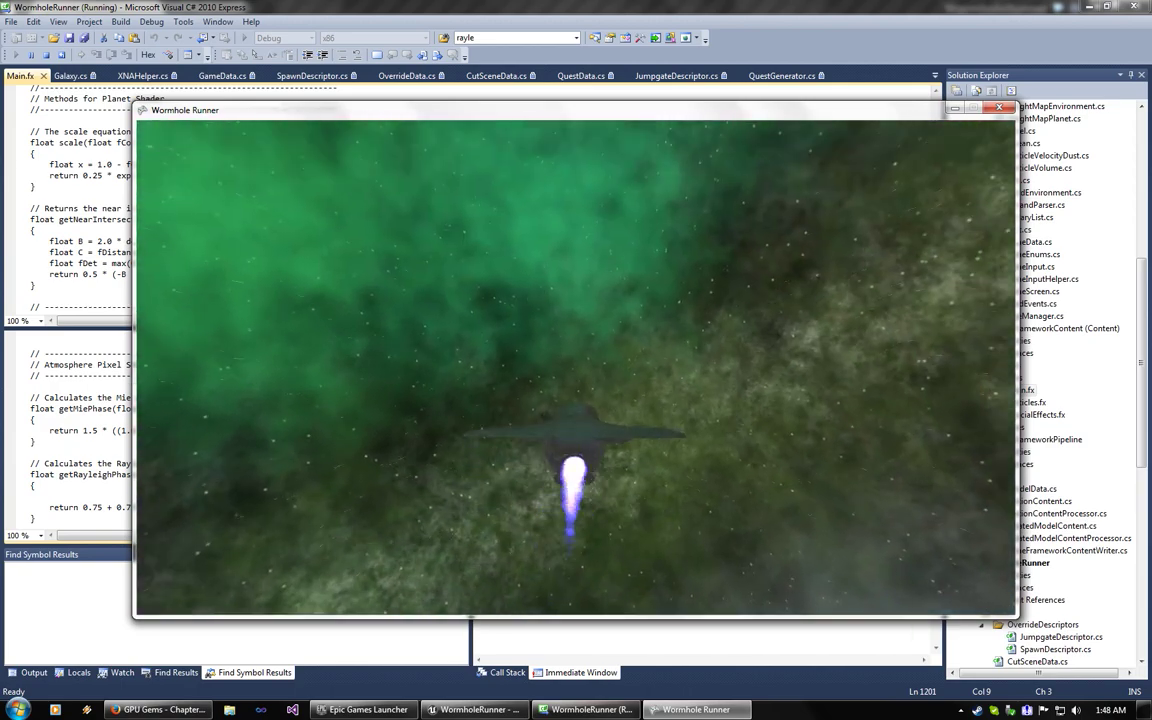
key(space)
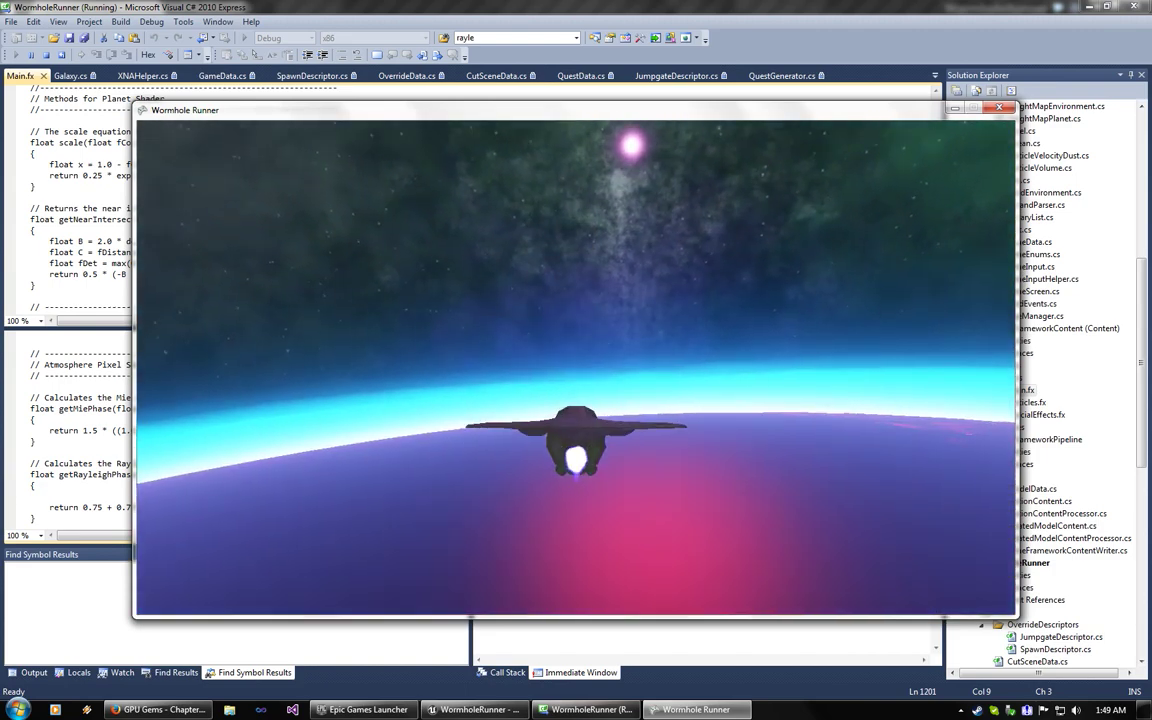
key(Escape)
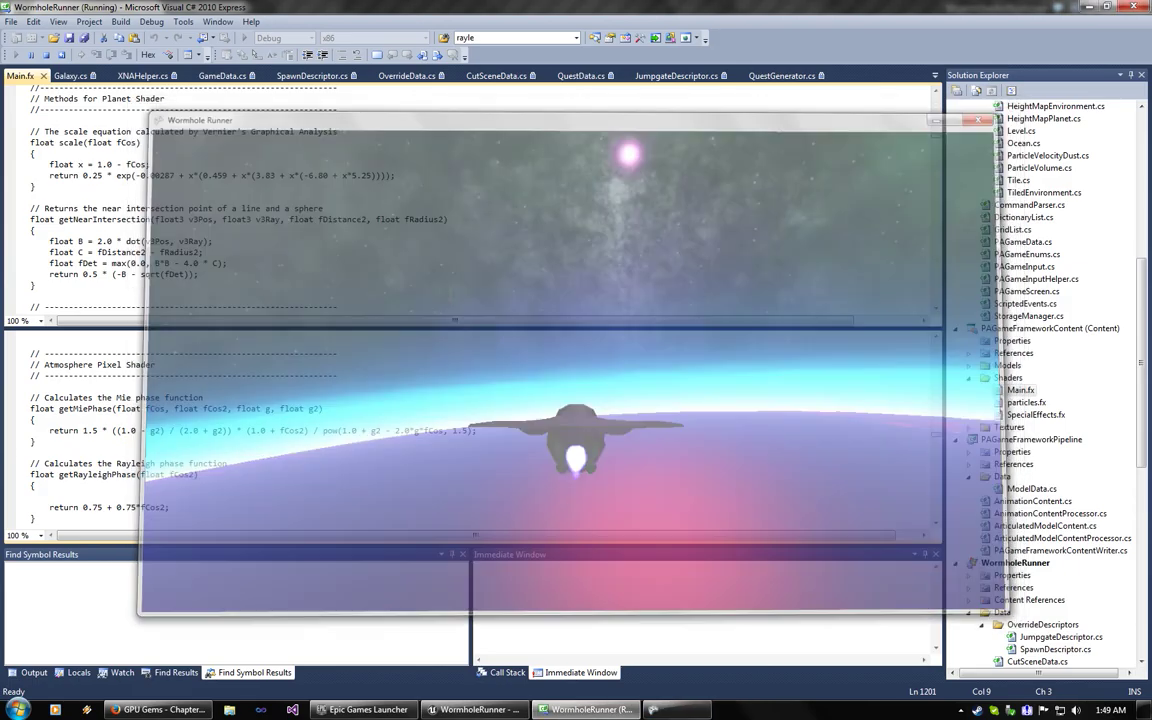
Step: Switch to Firefox and read the GPU Gems 2 Chapter 16 introduction and scattering equations, through the in-scattering section
click(158, 709)
scroll(364, 448, up, 7)
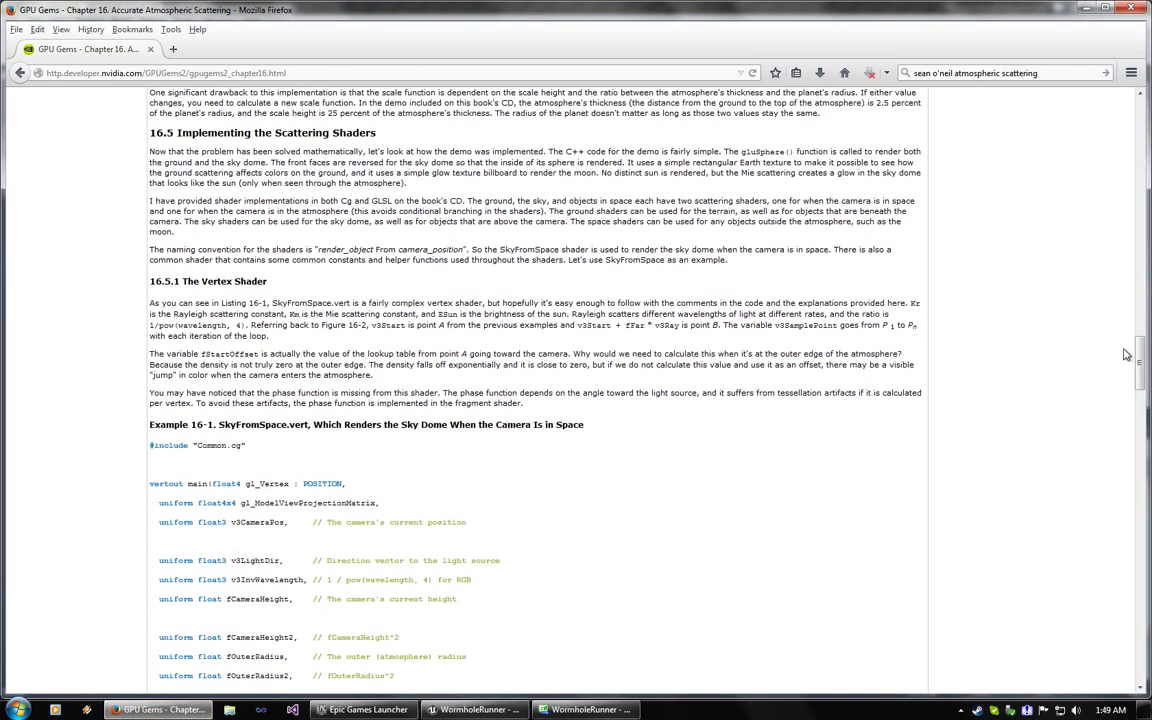
drag(1140, 360, 1150, 119)
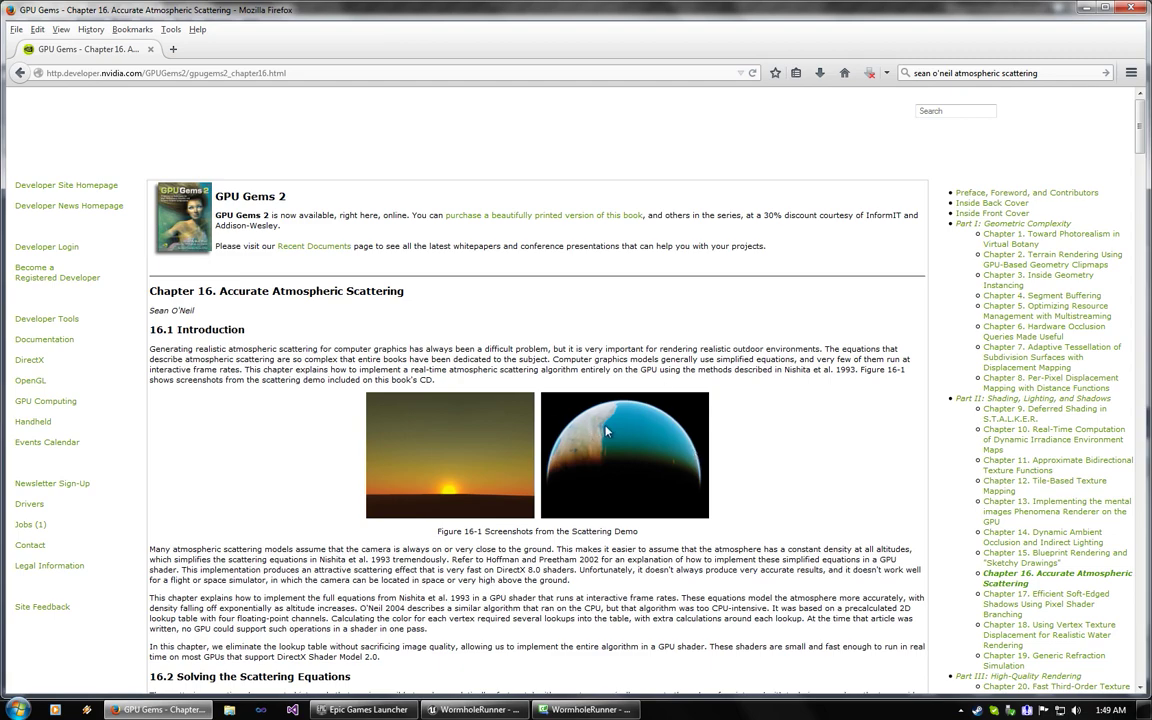
scroll(305, 378, down, 8)
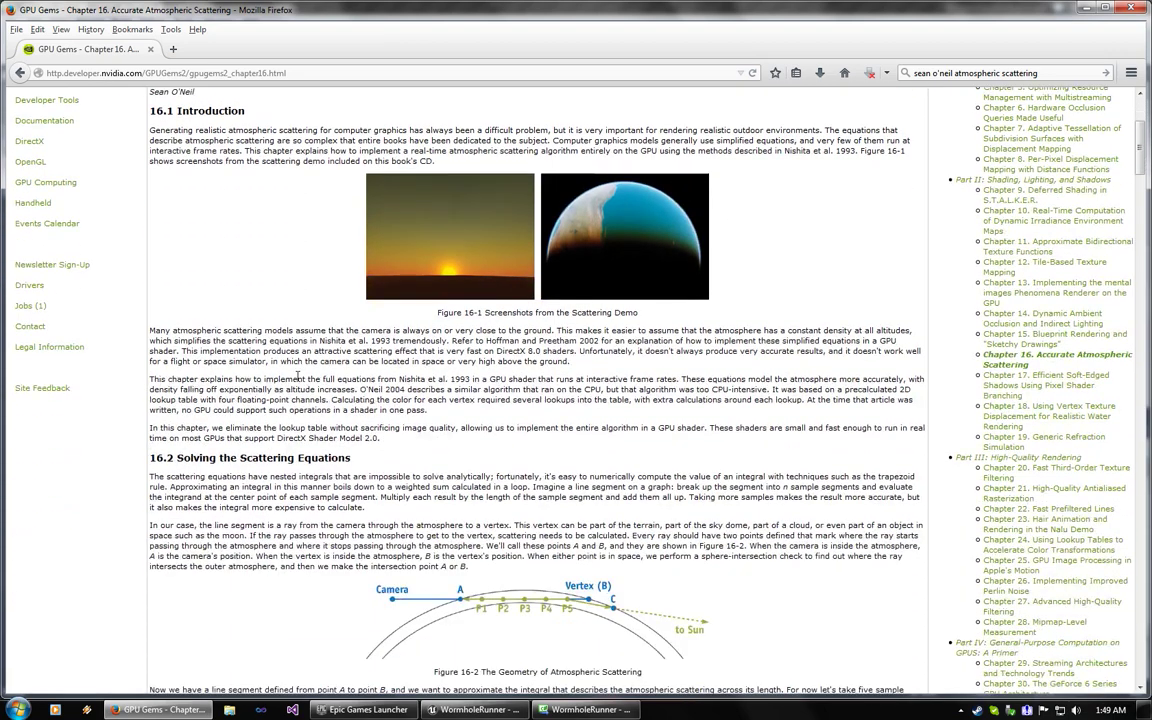
scroll(288, 365, up, 1)
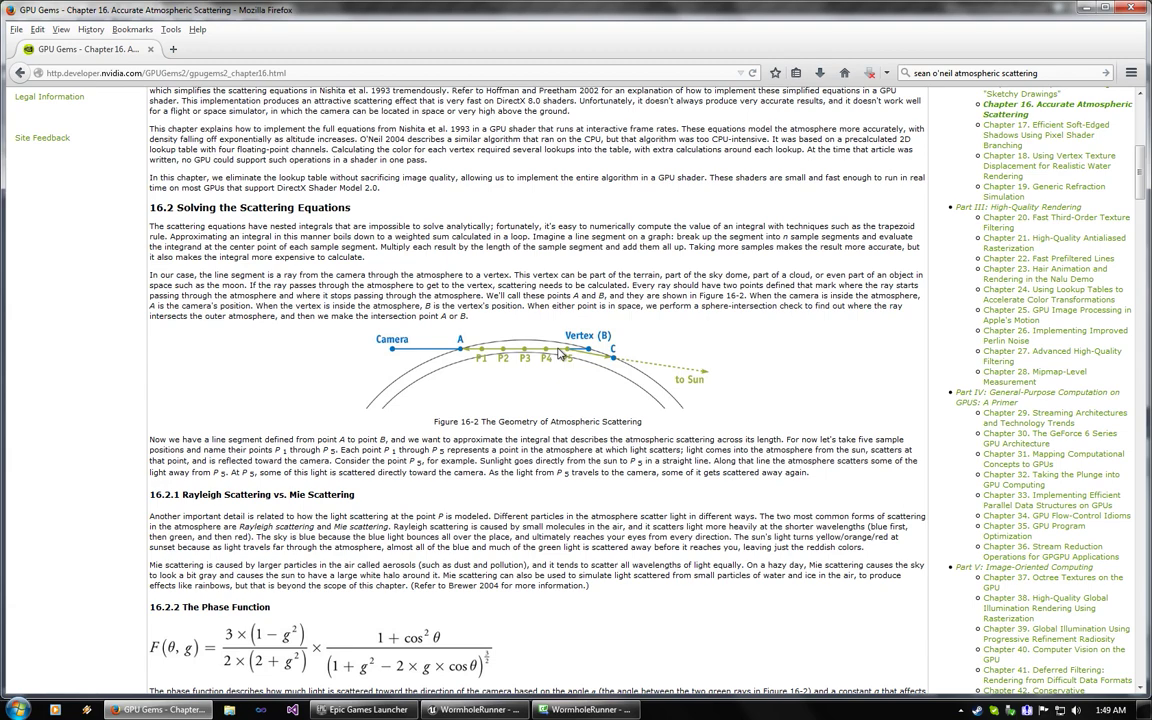
scroll(558, 352, down, 5)
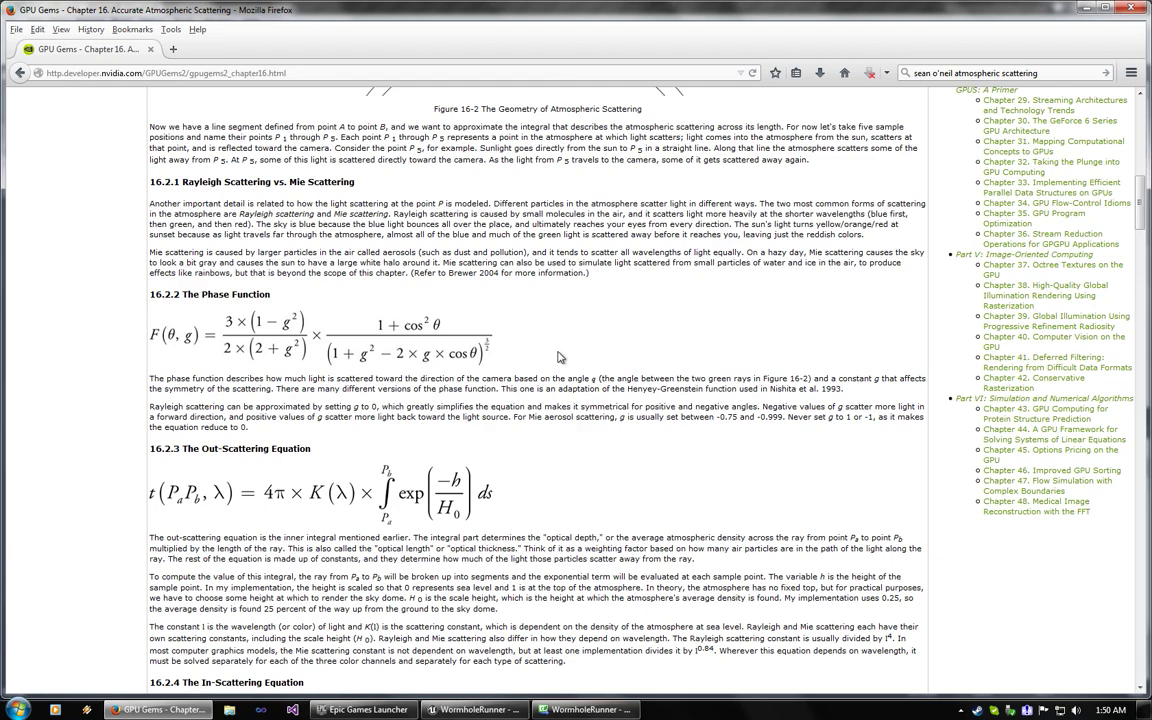
scroll(559, 357, down, 3)
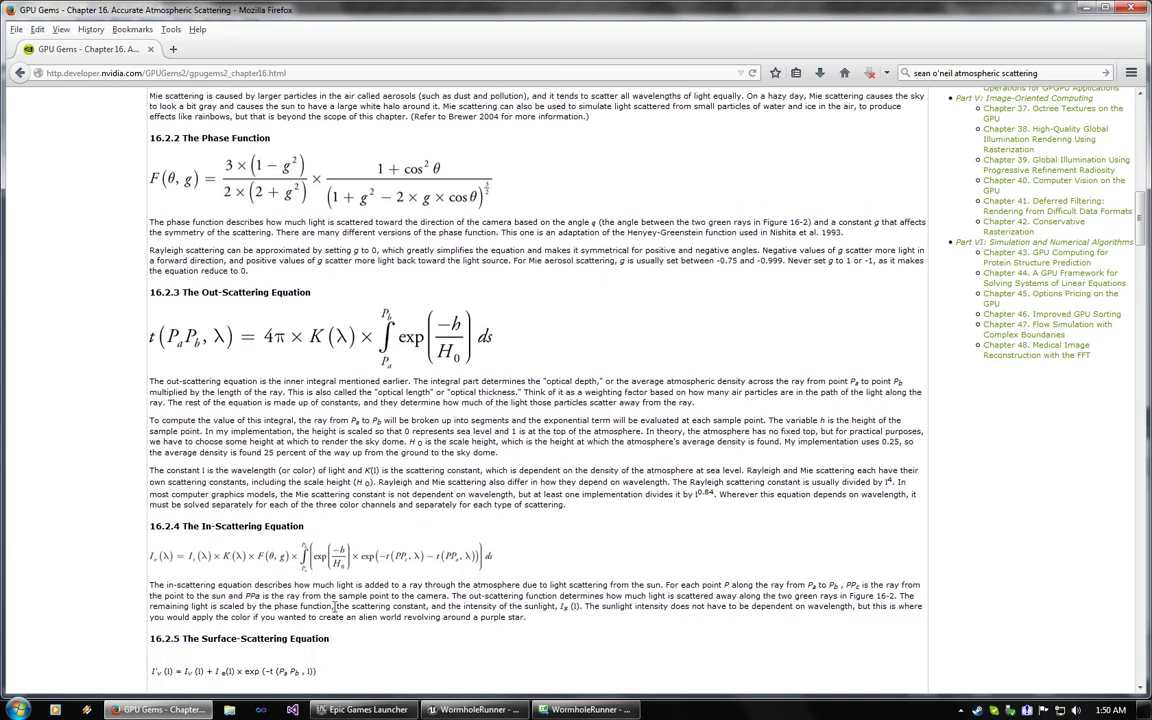
Step: Switch to Visual C# Express and examine the scale and getNearIntersection functions of the planet shader in Main.fx
click(567, 711)
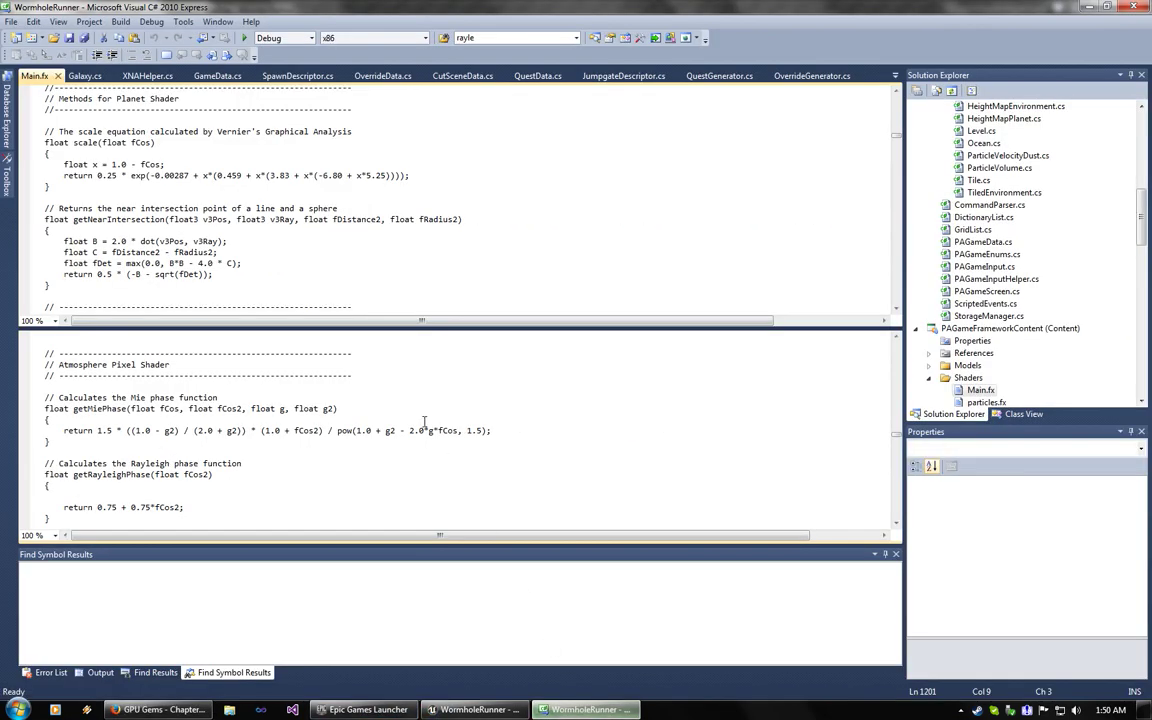
scroll(220, 230, down, 3)
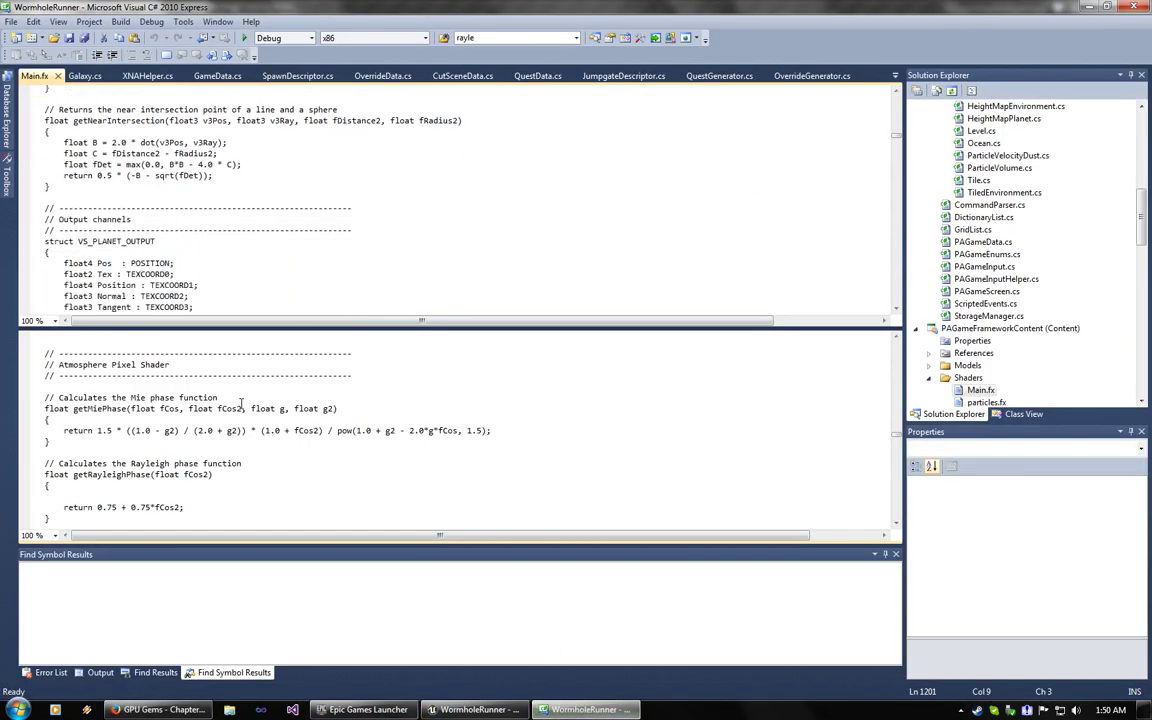
scroll(220, 230, up, 2)
click(231, 218)
scroll(231, 218, up, 2)
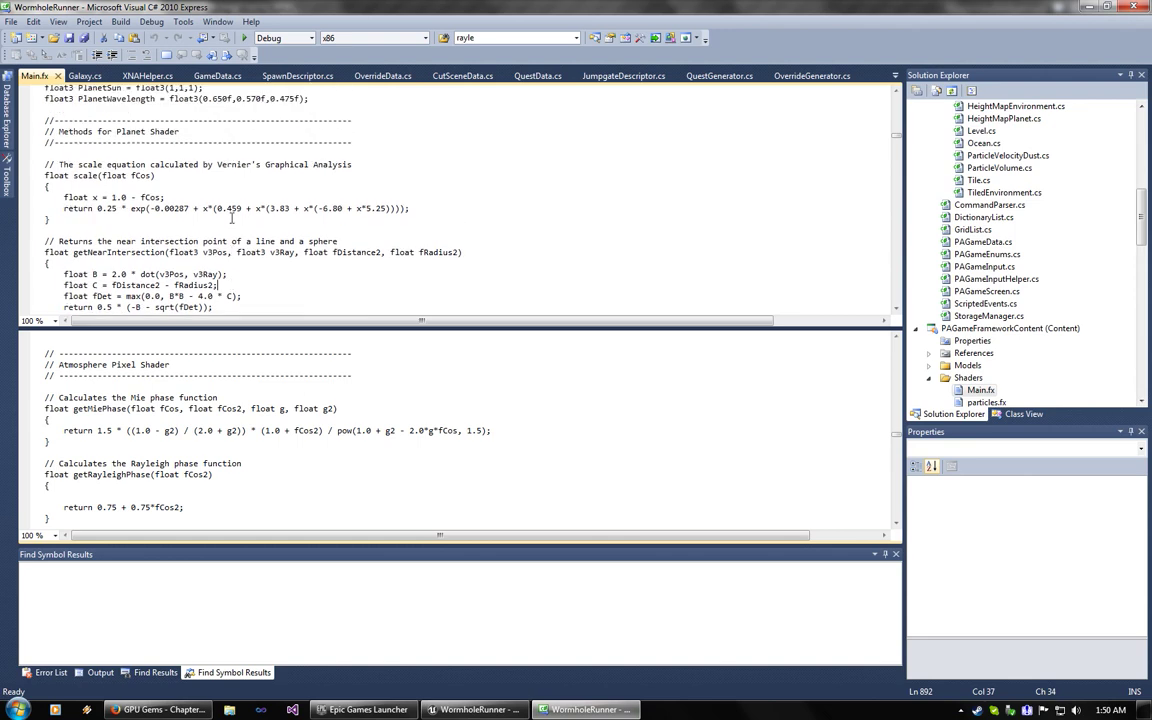
click(73, 208)
drag(75, 209, 423, 218)
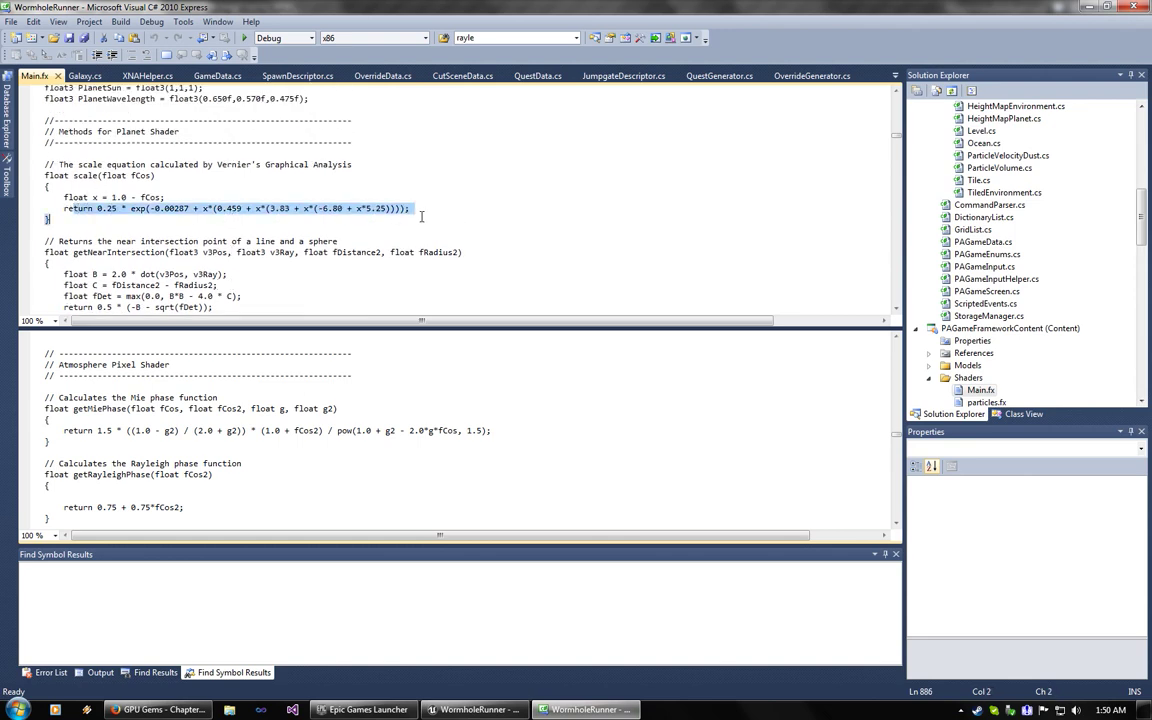
click(238, 254)
Step: Review the planet and atmosphere vertex shaders and the pixel shader's Mie and Rayleigh phase functions in Main.fx
scroll(211, 257, down, 20)
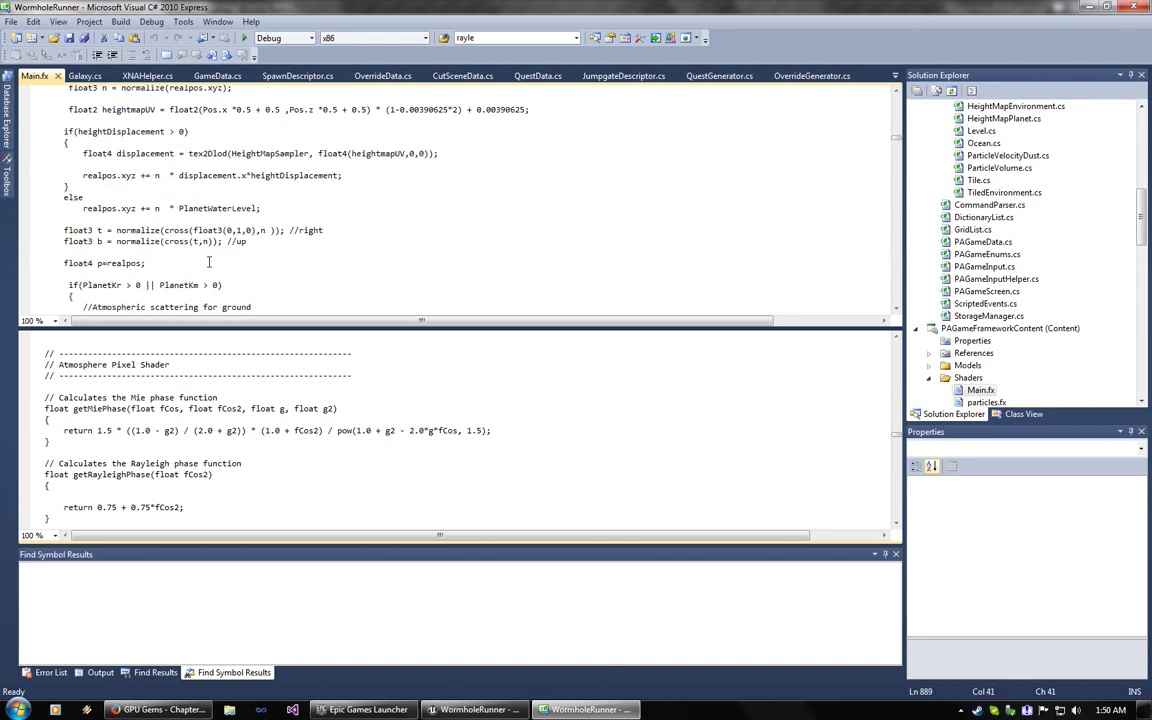
scroll(219, 263, up, 3)
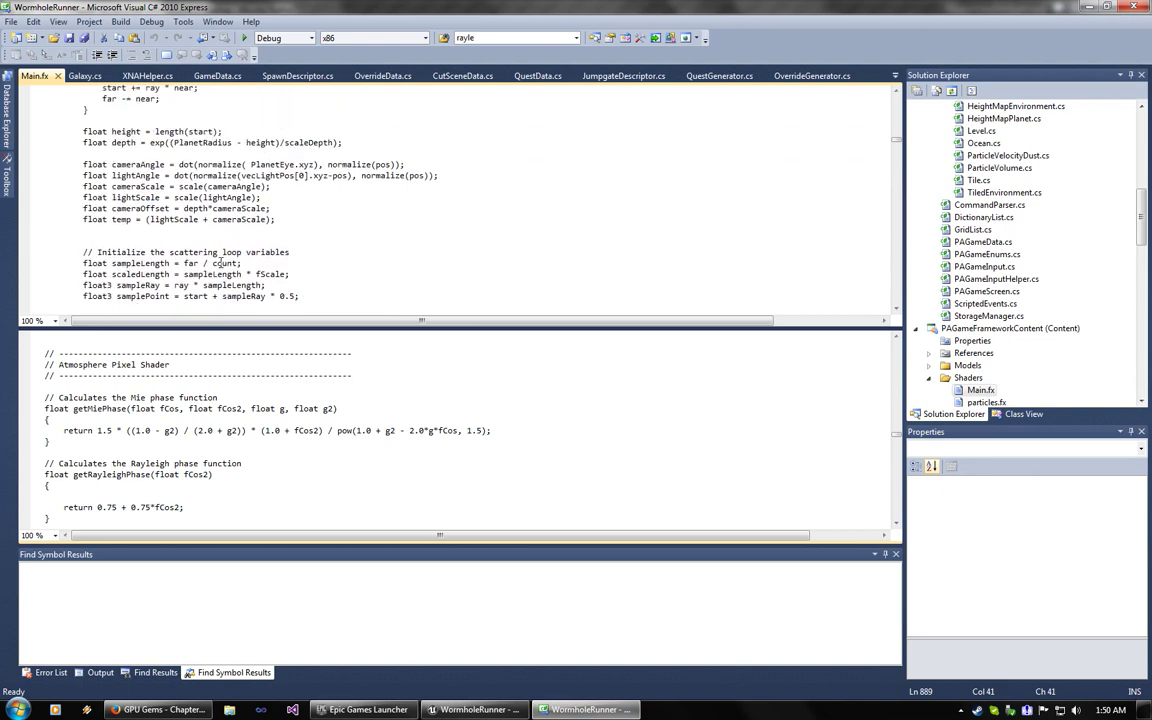
scroll(220, 263, down, 12)
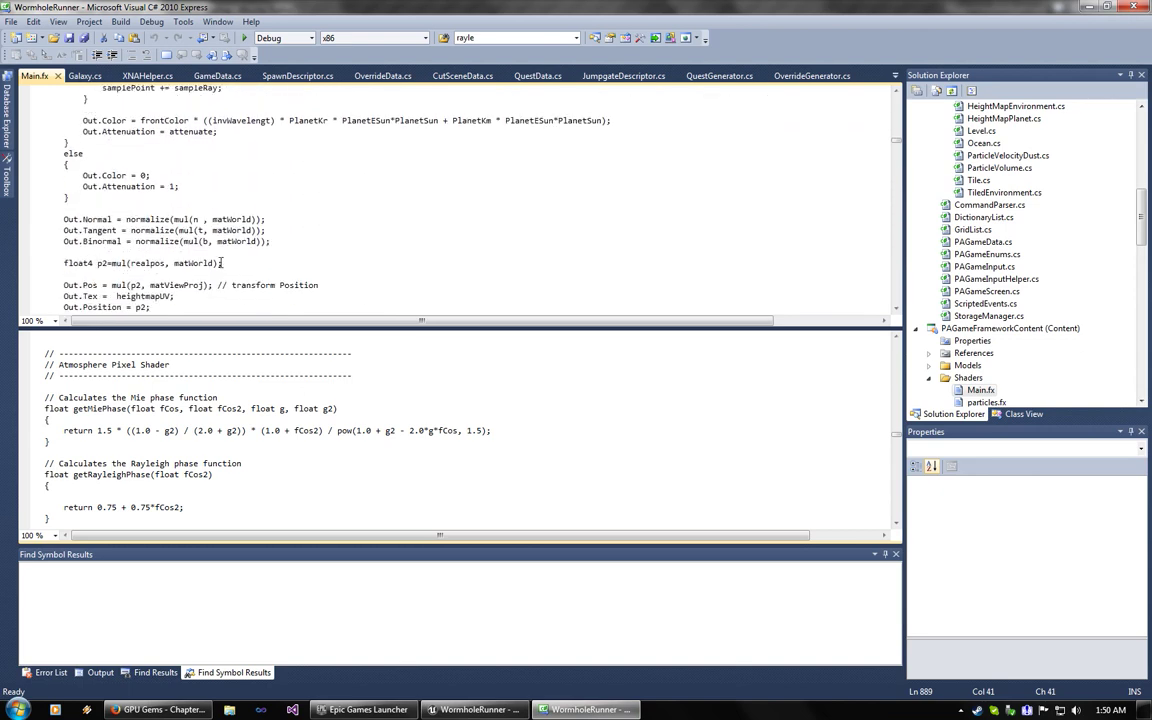
scroll(222, 263, up, 15)
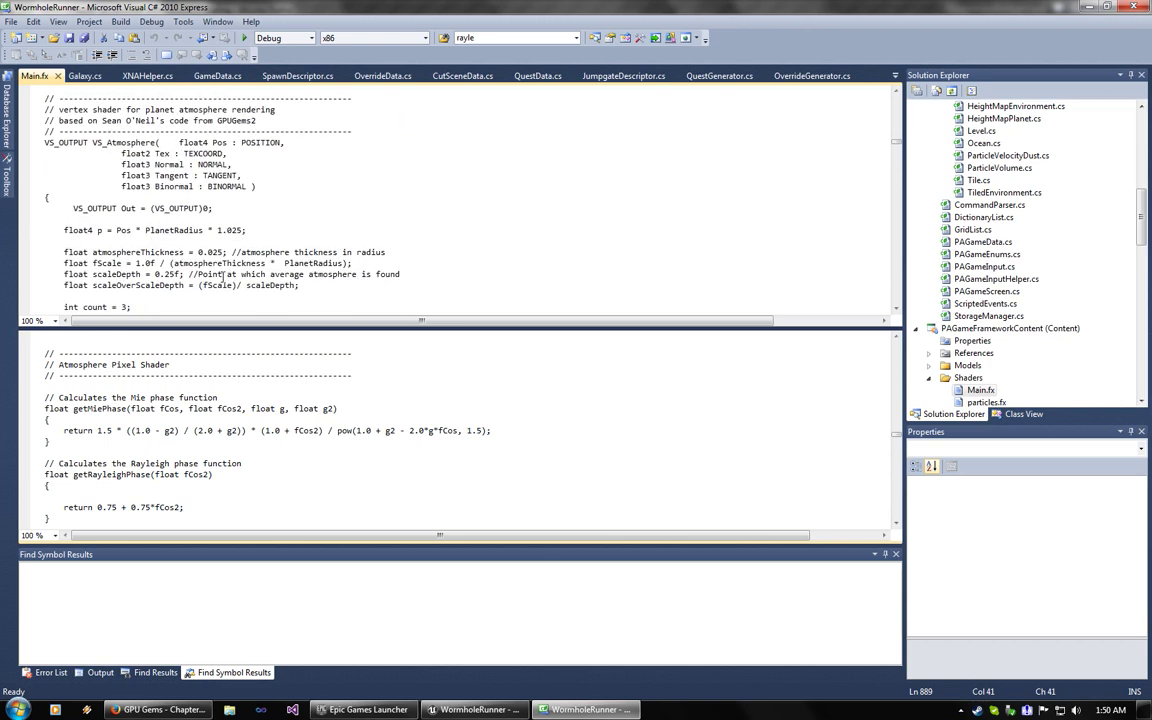
scroll(222, 274, down, 12)
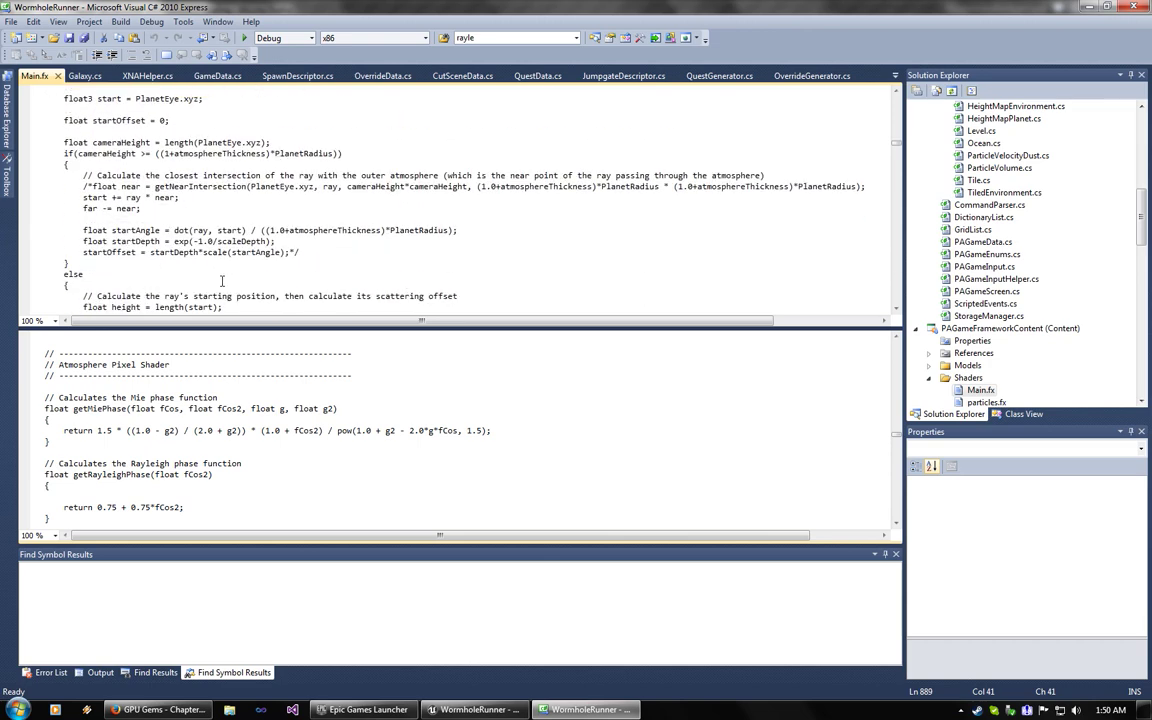
click(249, 441)
scroll(249, 441, down, 5)
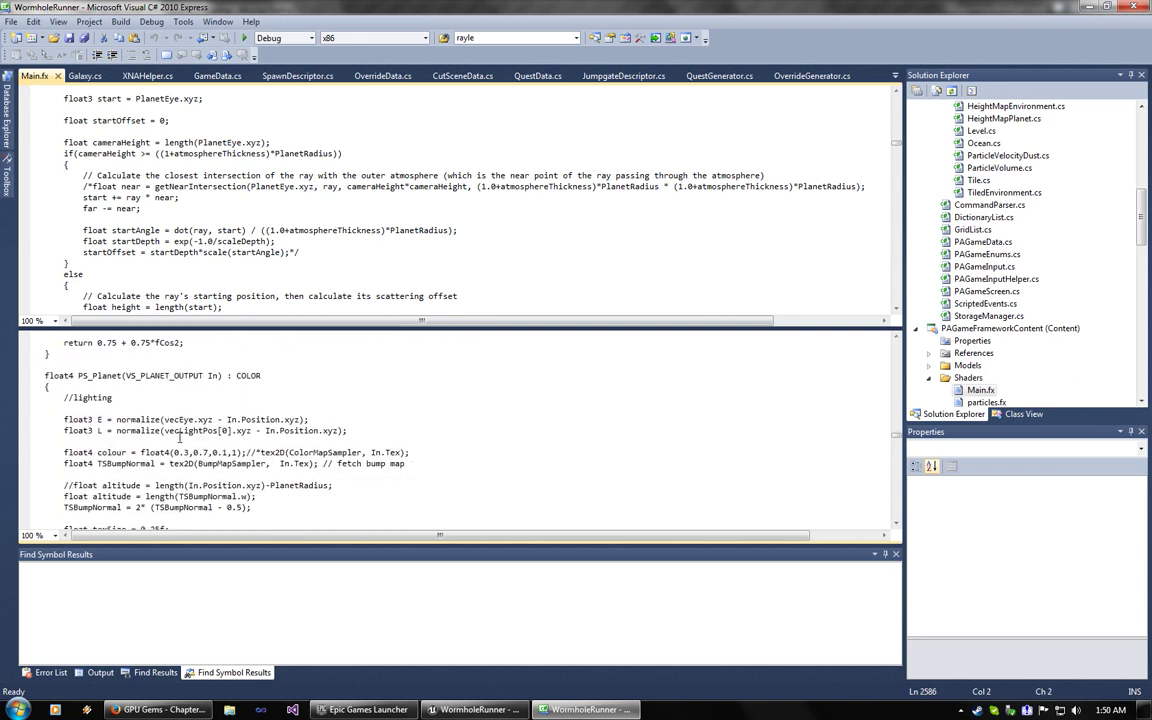
scroll(215, 400, up, 5)
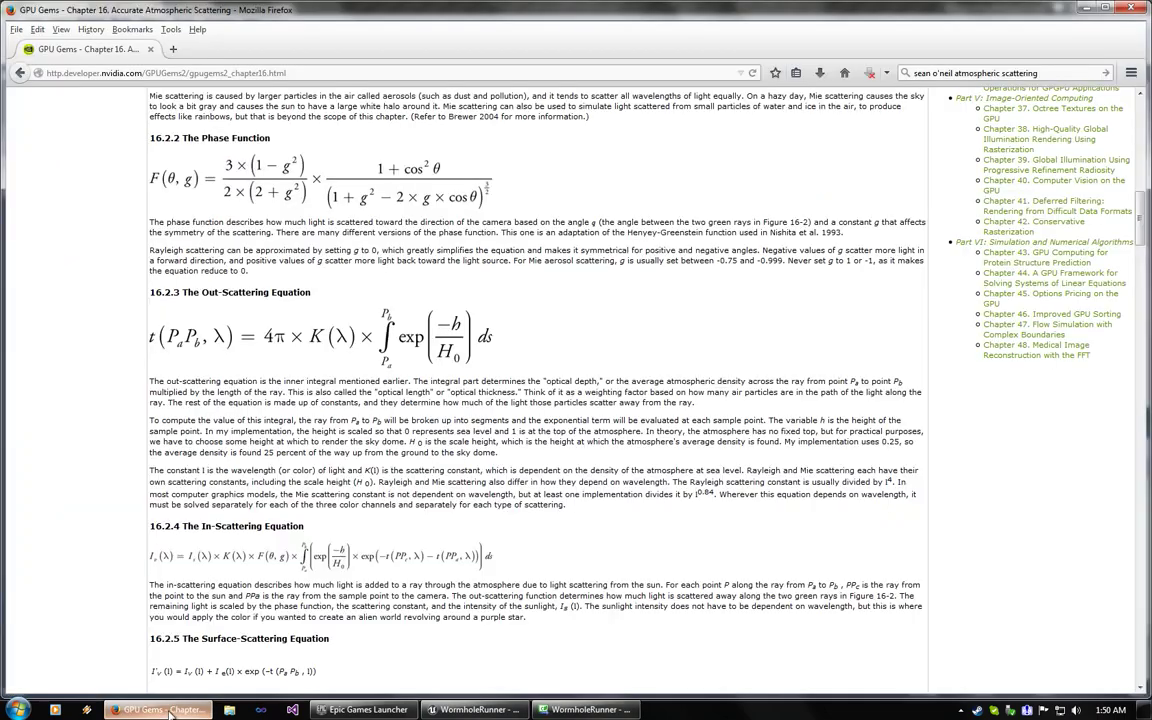
Step: Return to the GPU Gems chapter in Firefox and view the lookup table and "Squeezing It into a Shader" sections
click(160, 709)
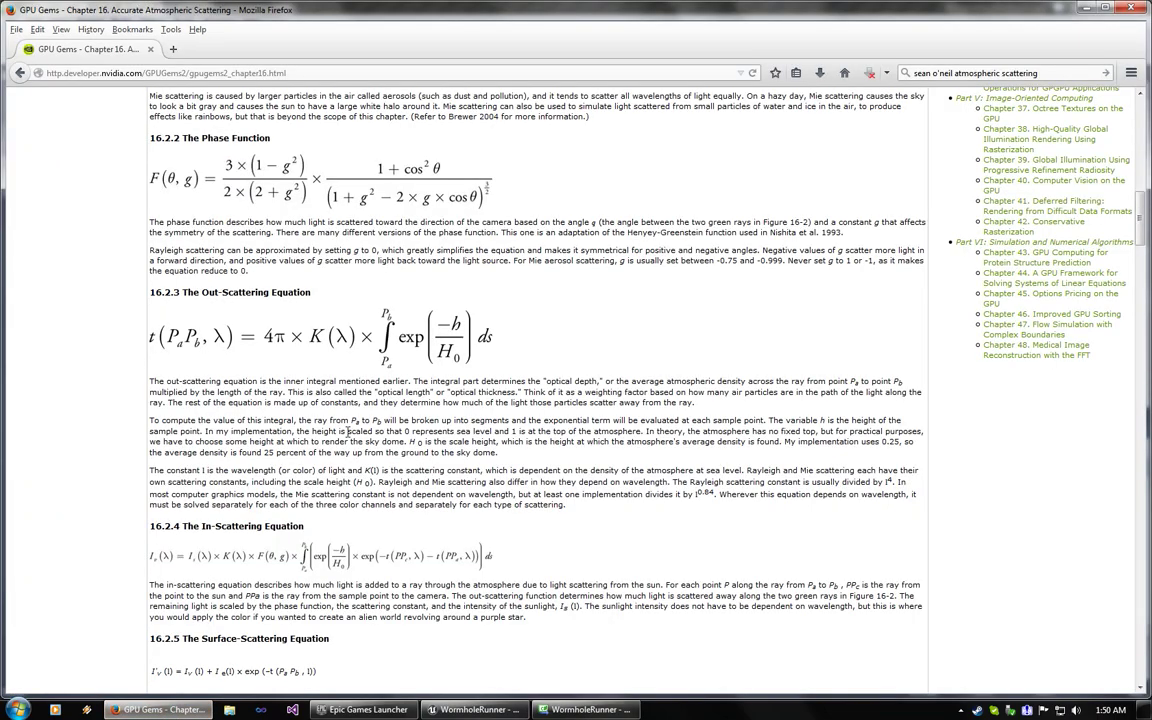
scroll(347, 433, down, 7)
scroll(347, 461, down, 7)
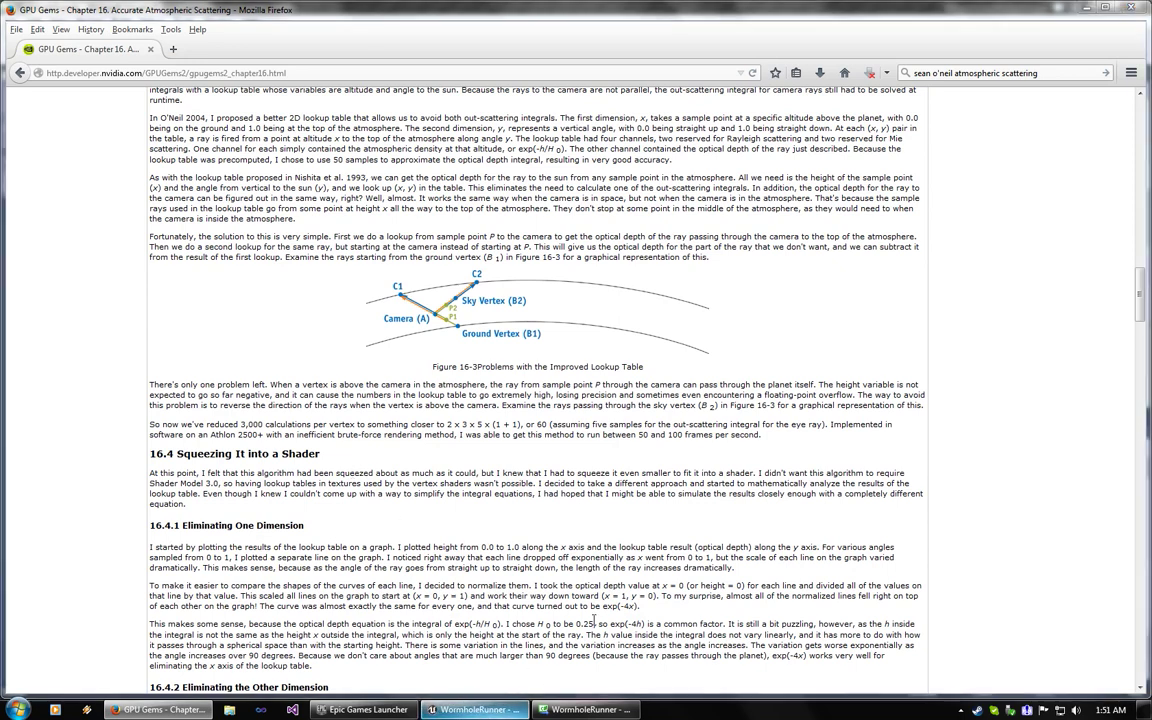
Step: Switch to the Unreal Editor and examine the planet's atmosphere ring in the perspective viewport
click(472, 709)
right_drag(708, 433, 460, 485)
right_drag(708, 433, 751, 441)
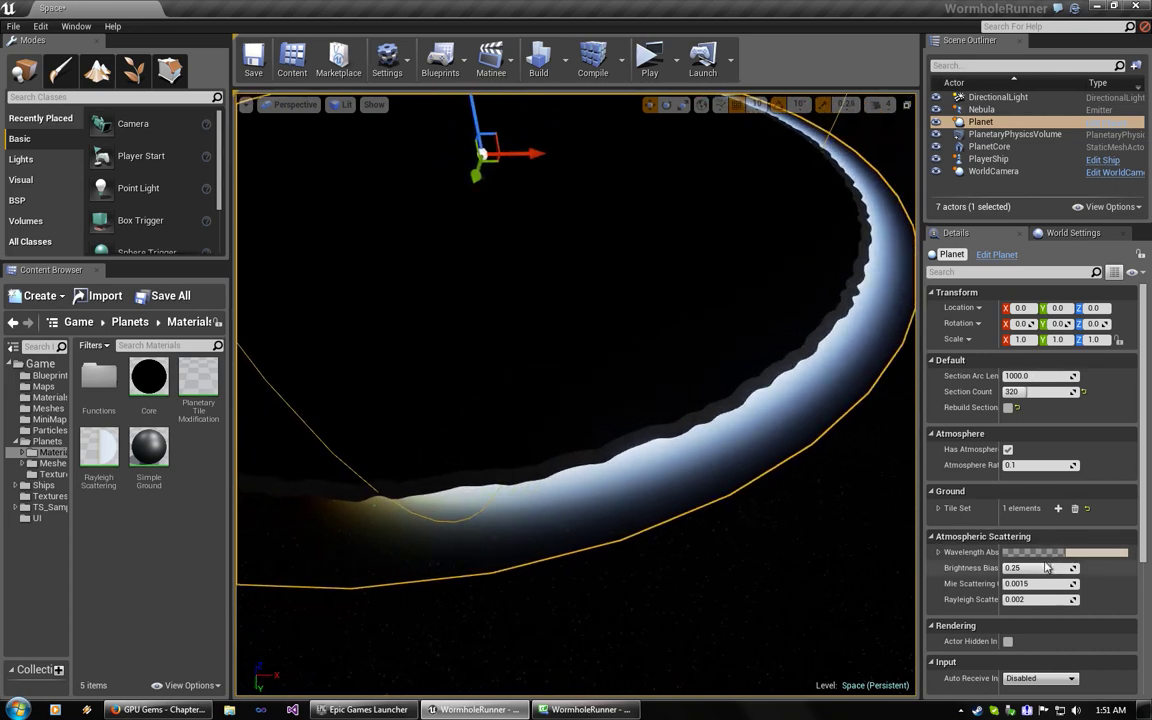
Step: Try out a different Brightness Bias for the planet's atmospheric scattering and inspect the atmosphere ring
mouse_move(1047, 568)
mouse_down()
mouse_move(1058, 568)
mouse_move(1039, 568)
mouse_up()
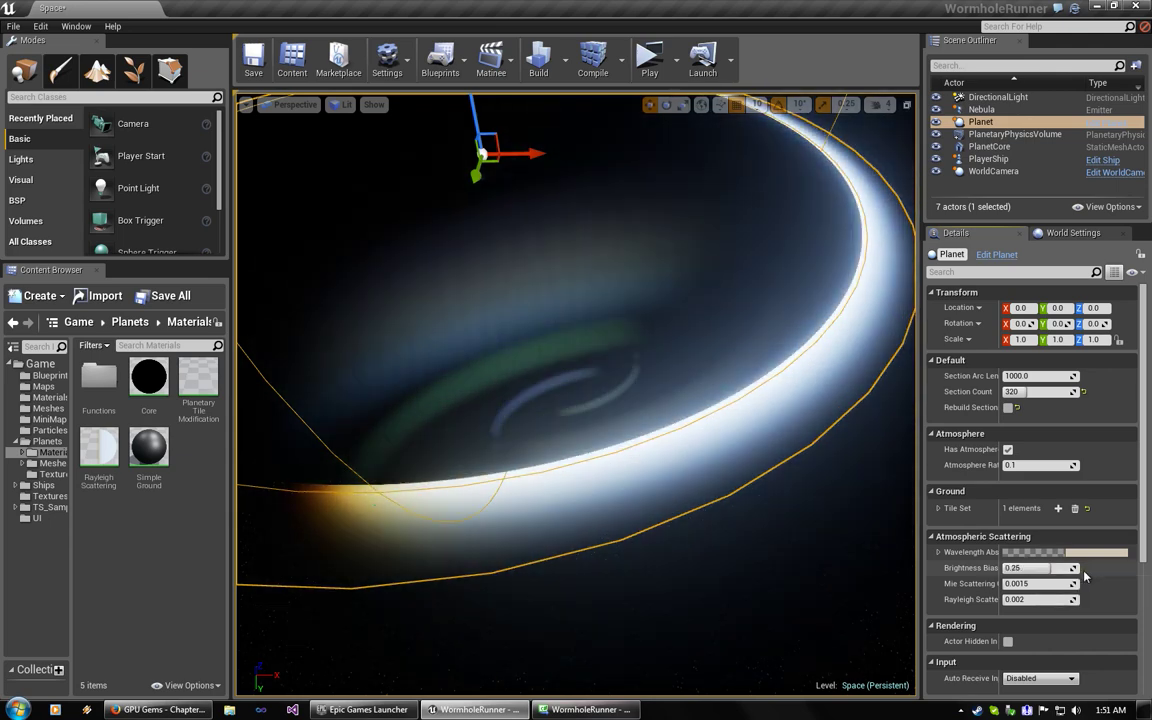
right_drag(774, 537, 730, 529)
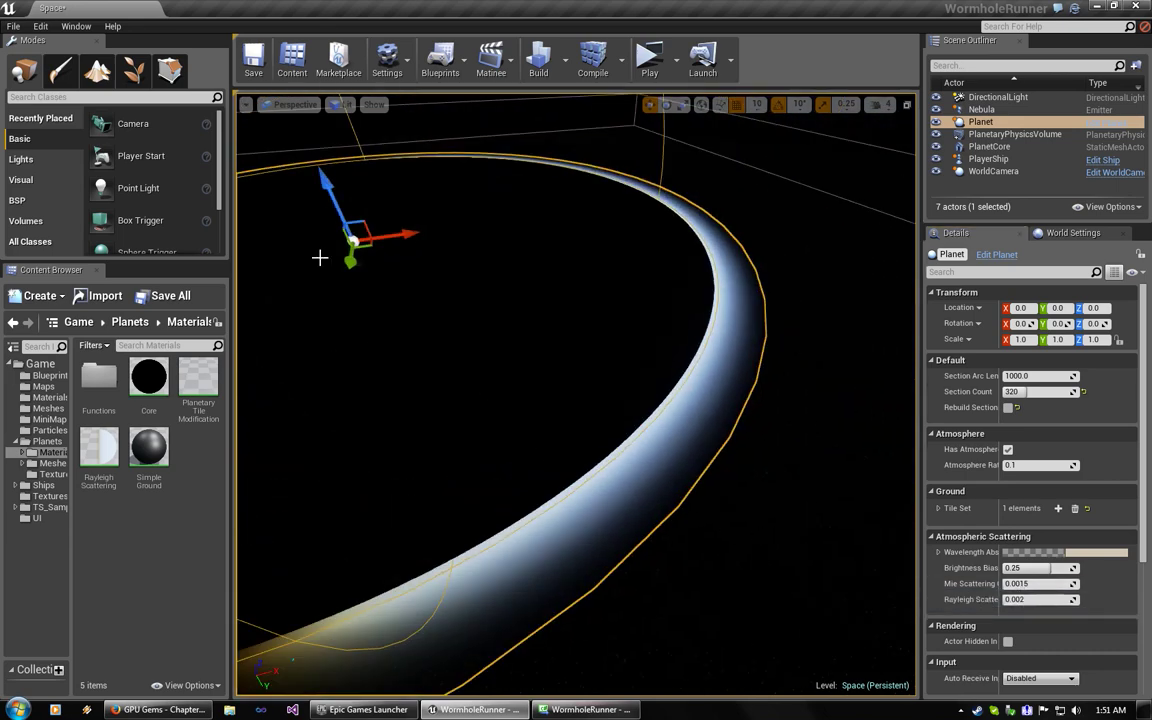
click(245, 104)
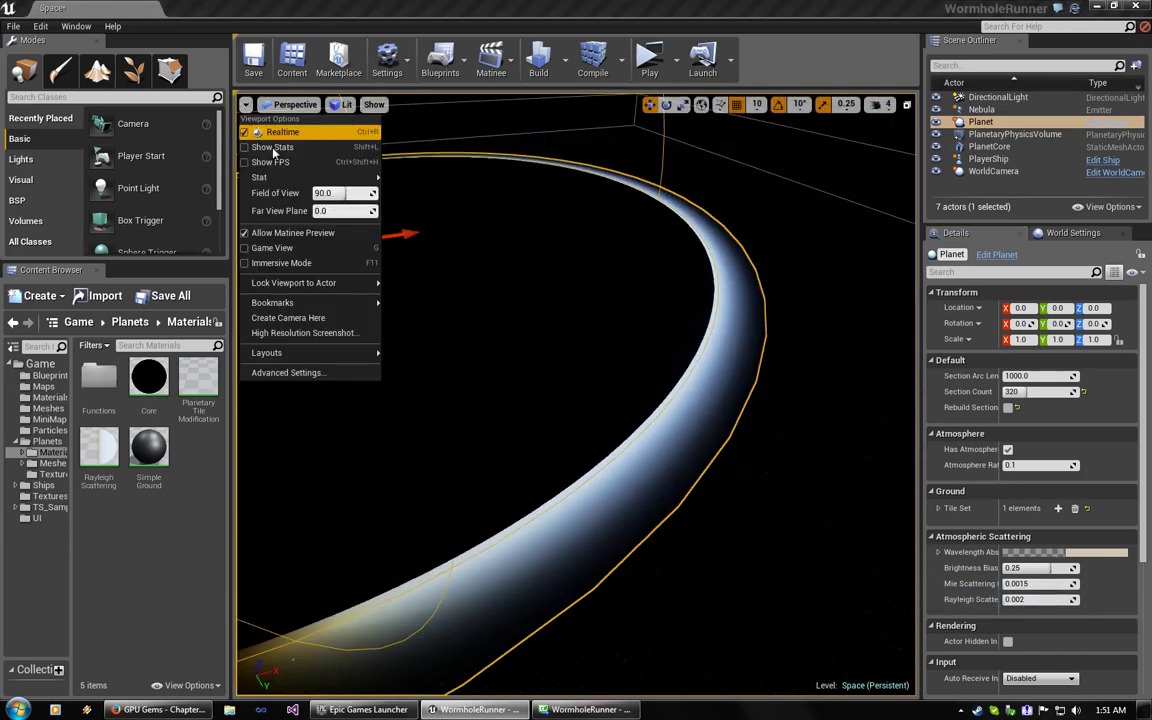
Step: Try a Mie scattering coefficient of 0.036898 on the planet, inspect the atmosphere ring, and reset the coefficient to its default
right_drag(810, 465, 784, 488)
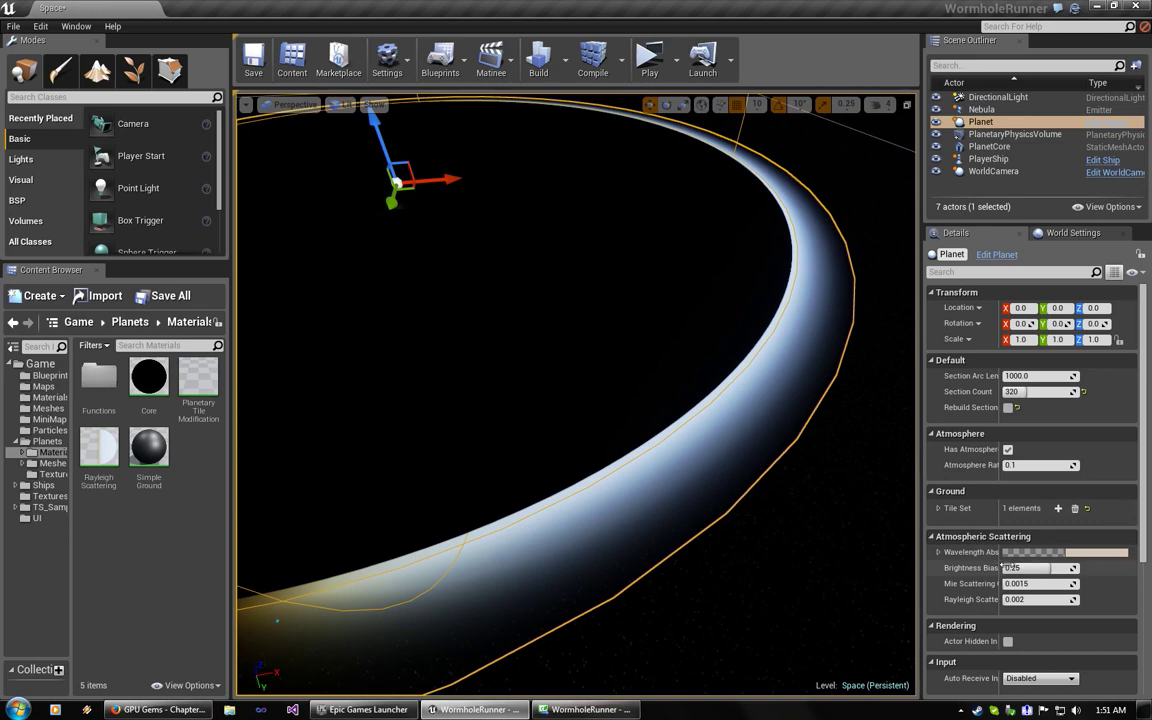
drag(1040, 583, 1086, 583)
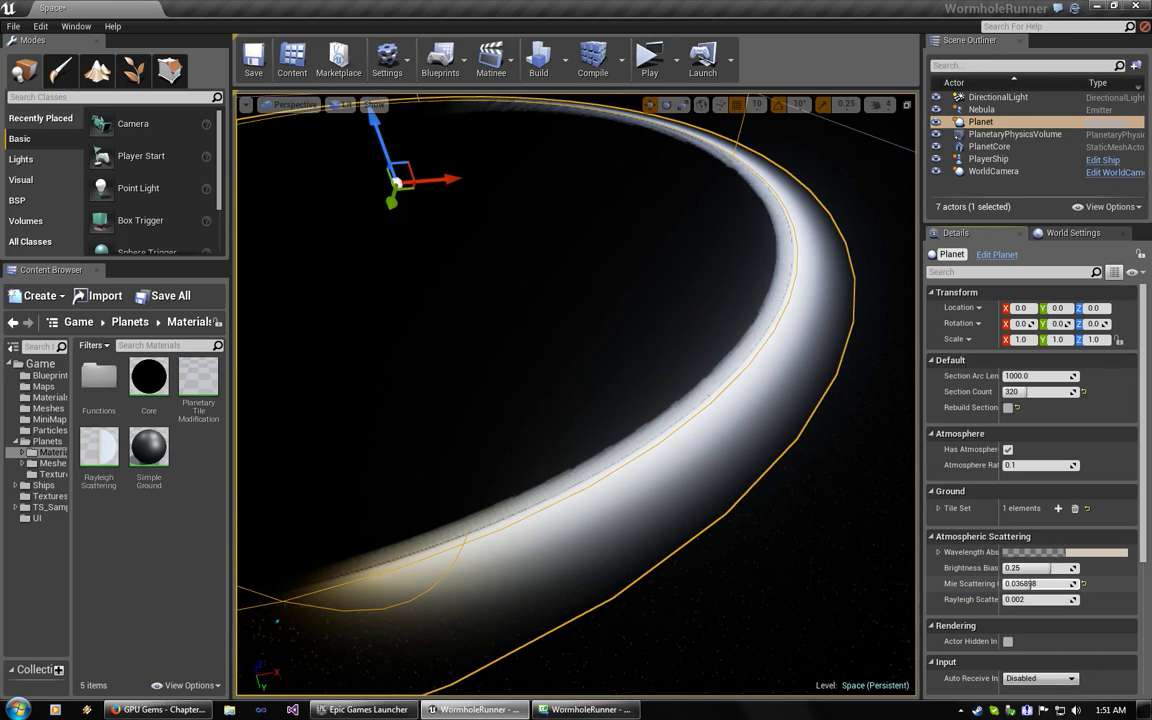
right_drag(714, 510, 775, 438)
right_drag(900, 390, 915, 379)
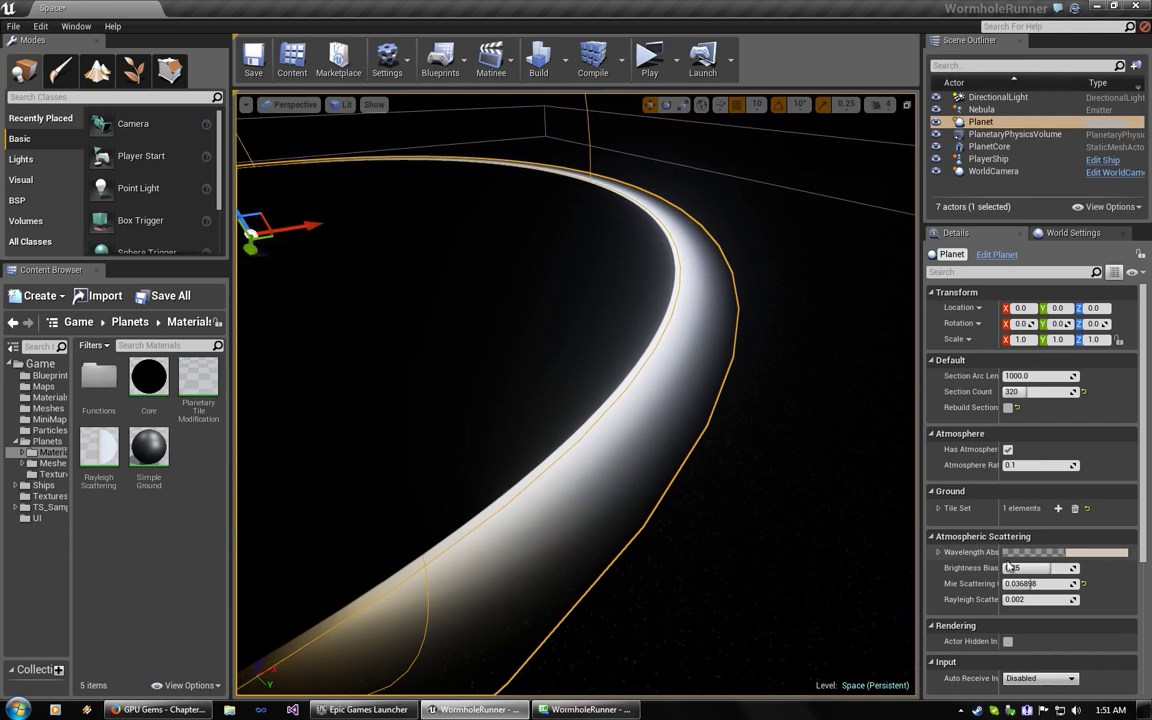
click(1083, 585)
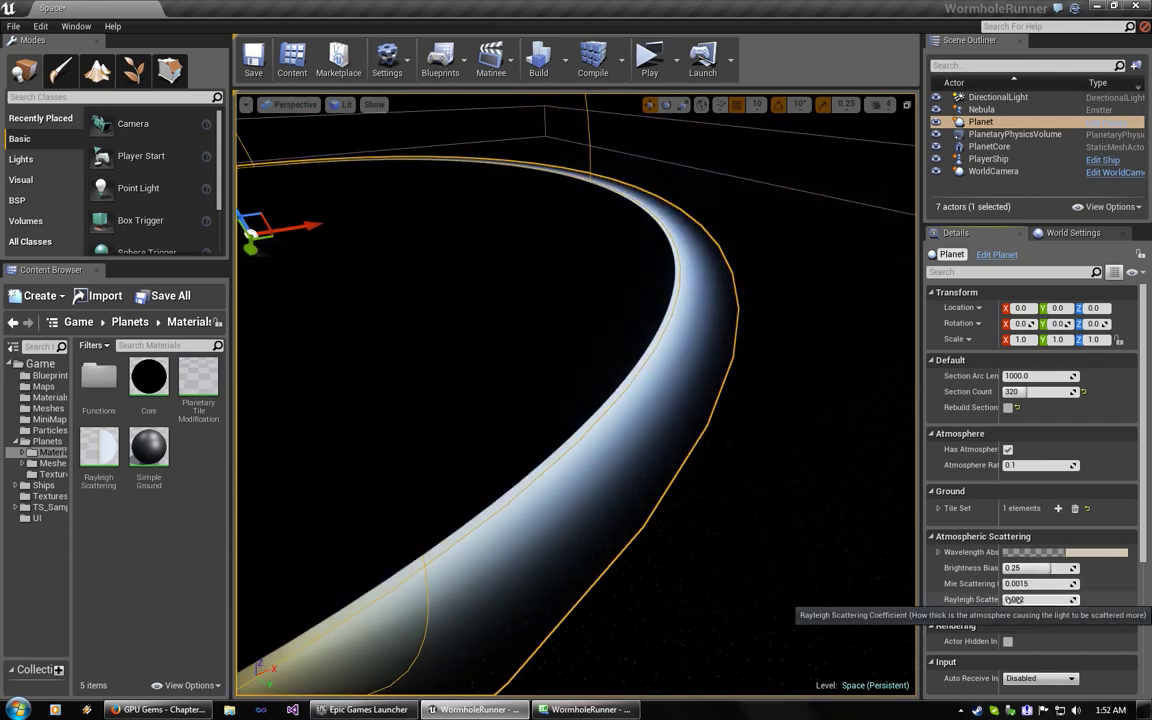
Step: Try a Rayleigh scattering coefficient of 0.026549 on the planet, reset it to its default, and inspect the atmosphere ring
drag(1014, 600, 1096, 601)
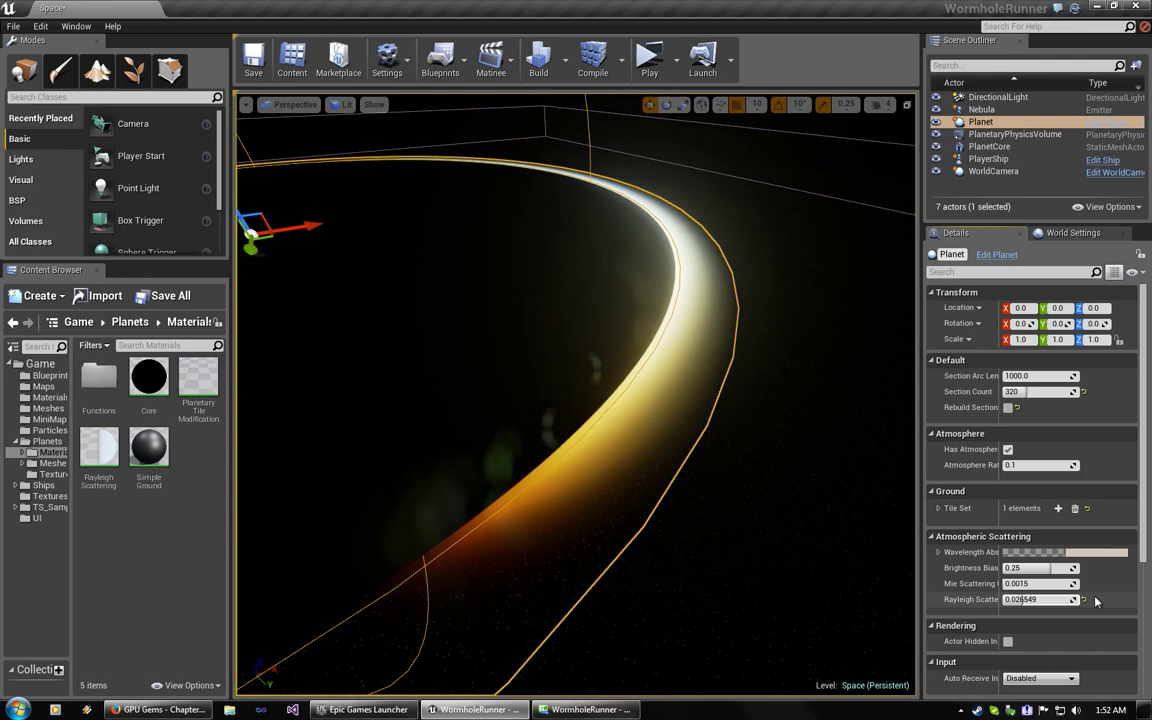
click(1084, 601)
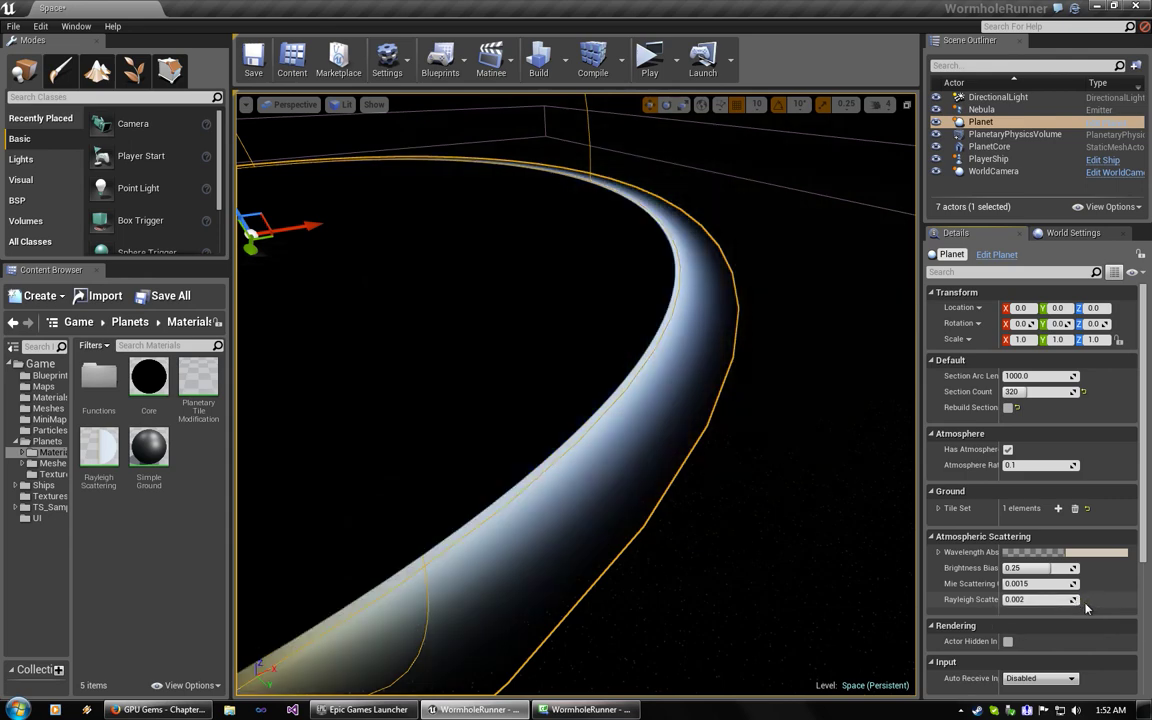
right_drag(887, 540, 790, 539)
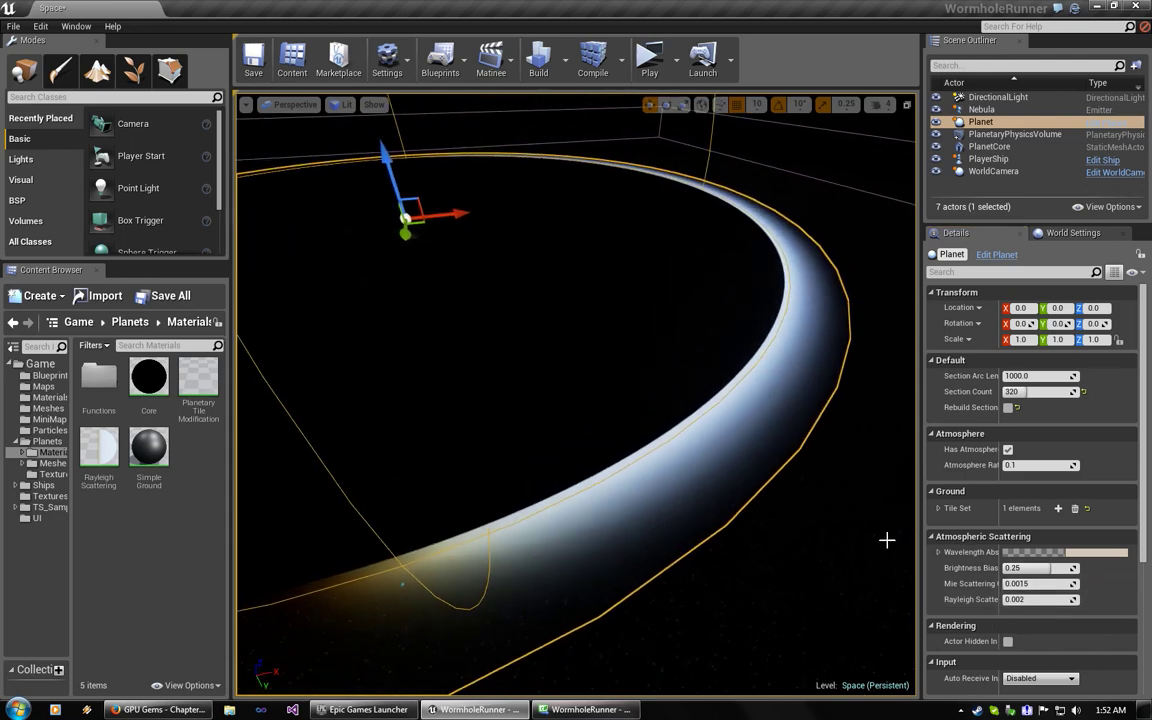
Step: Try red, blue, magenta and greyish Wavelength Absorption colors on the planet's atmospheric scattering and discard the color change
click(1100, 556)
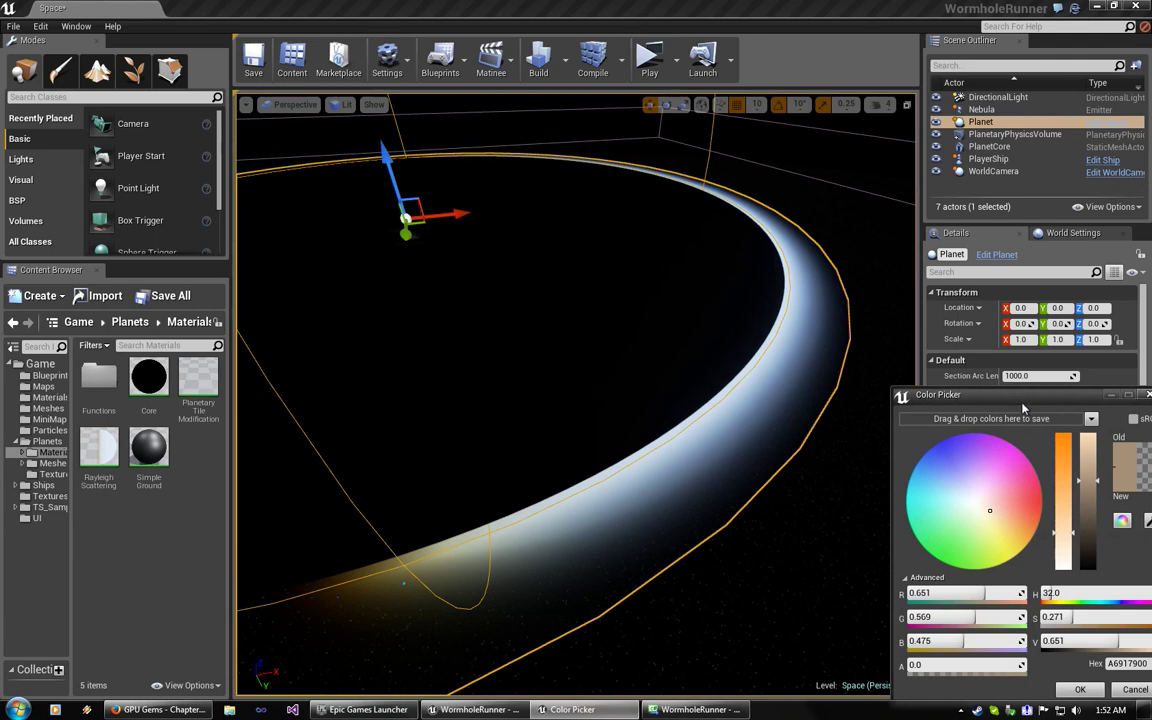
drag(1026, 399, 996, 385)
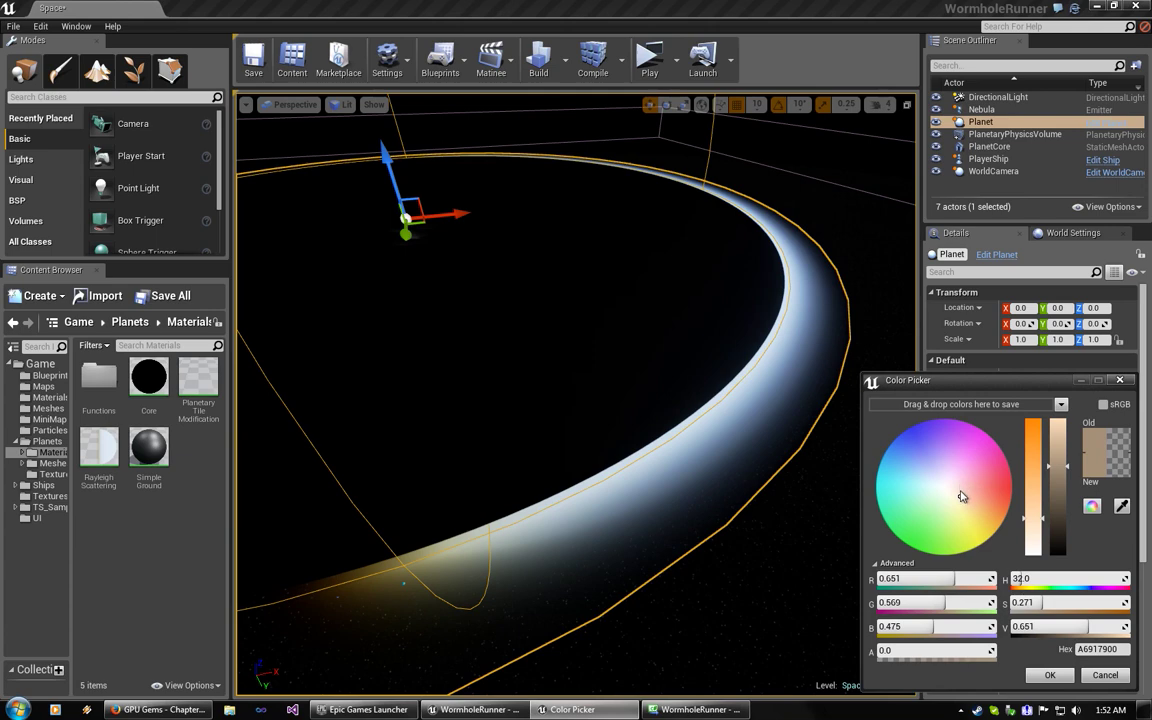
drag(960, 500, 978, 489)
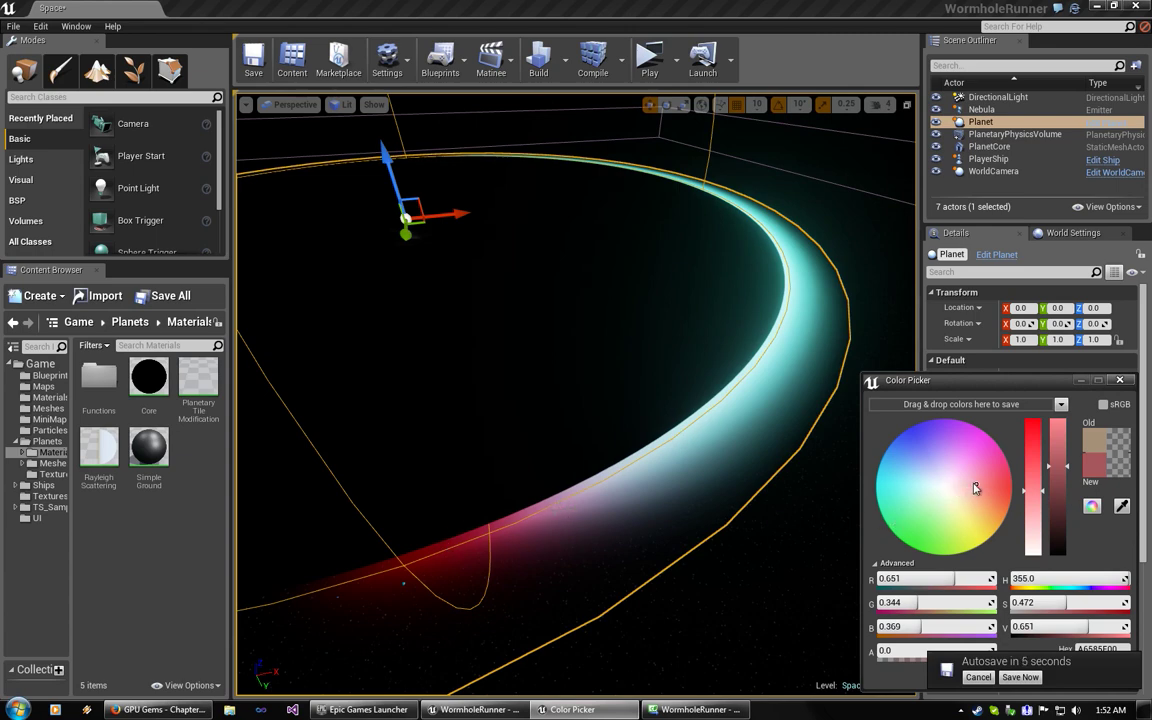
drag(975, 488, 923, 467)
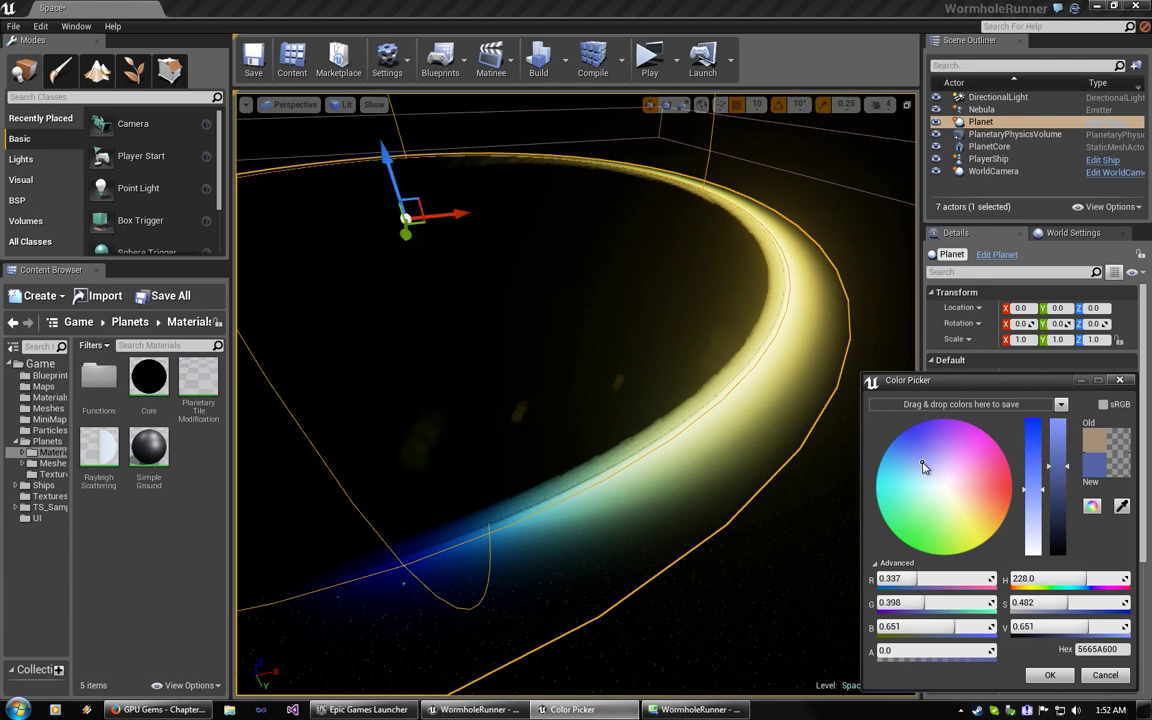
drag(923, 467, 969, 472)
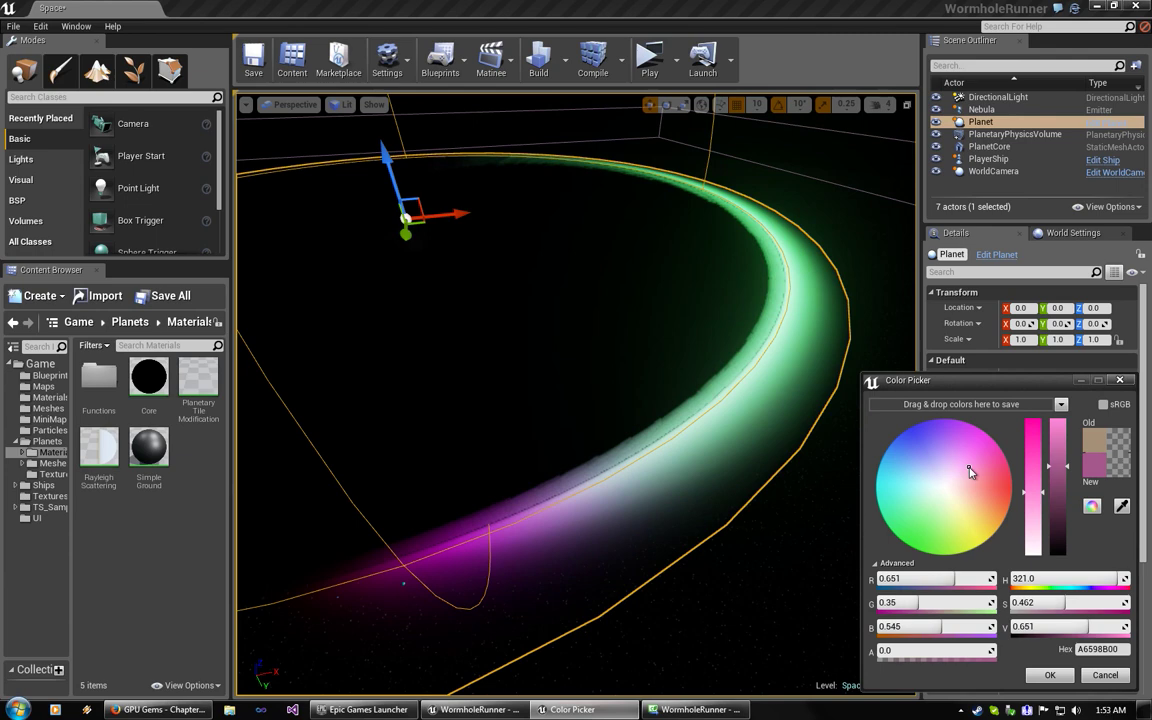
drag(969, 472, 947, 488)
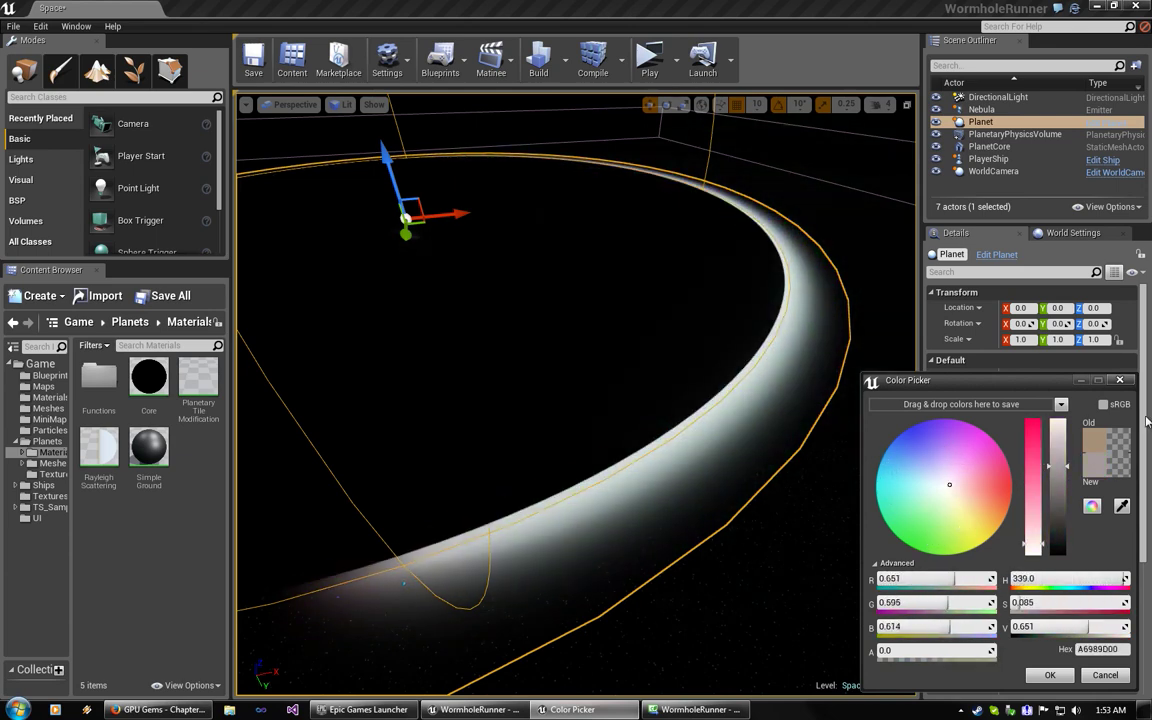
click(1120, 380)
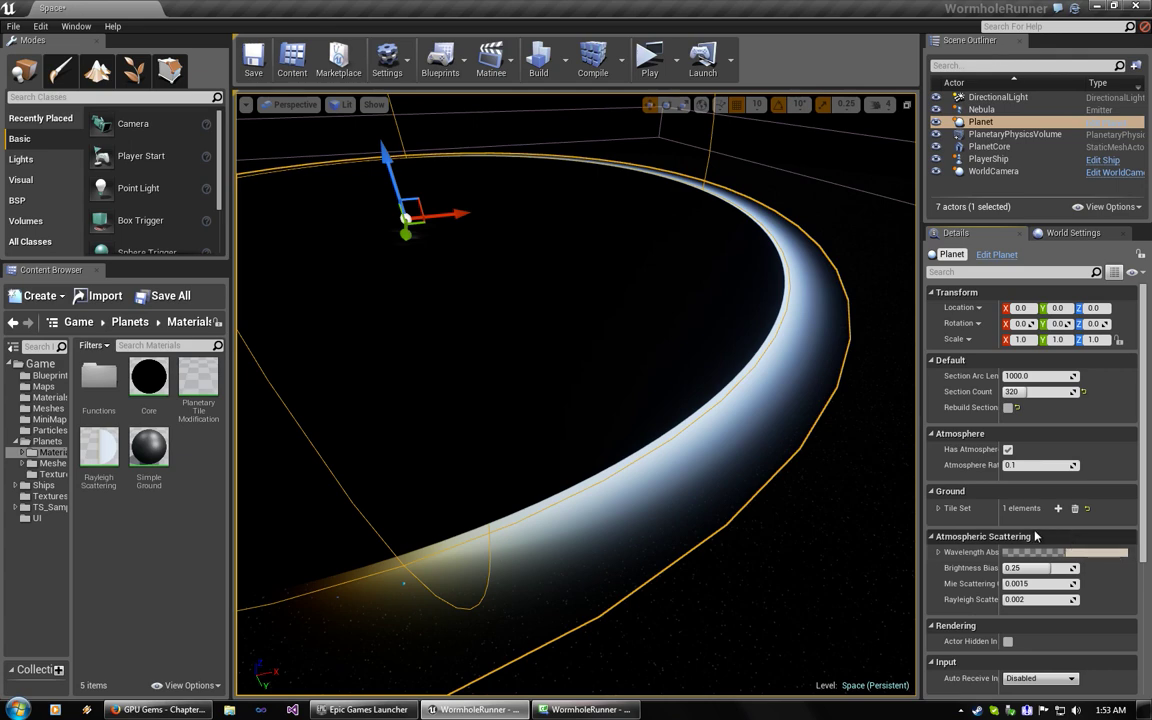
Step: Inspect the planet's atmosphere ring, play the level in the standalone game preview, and stop the preview
right_drag(687, 475, 686, 460)
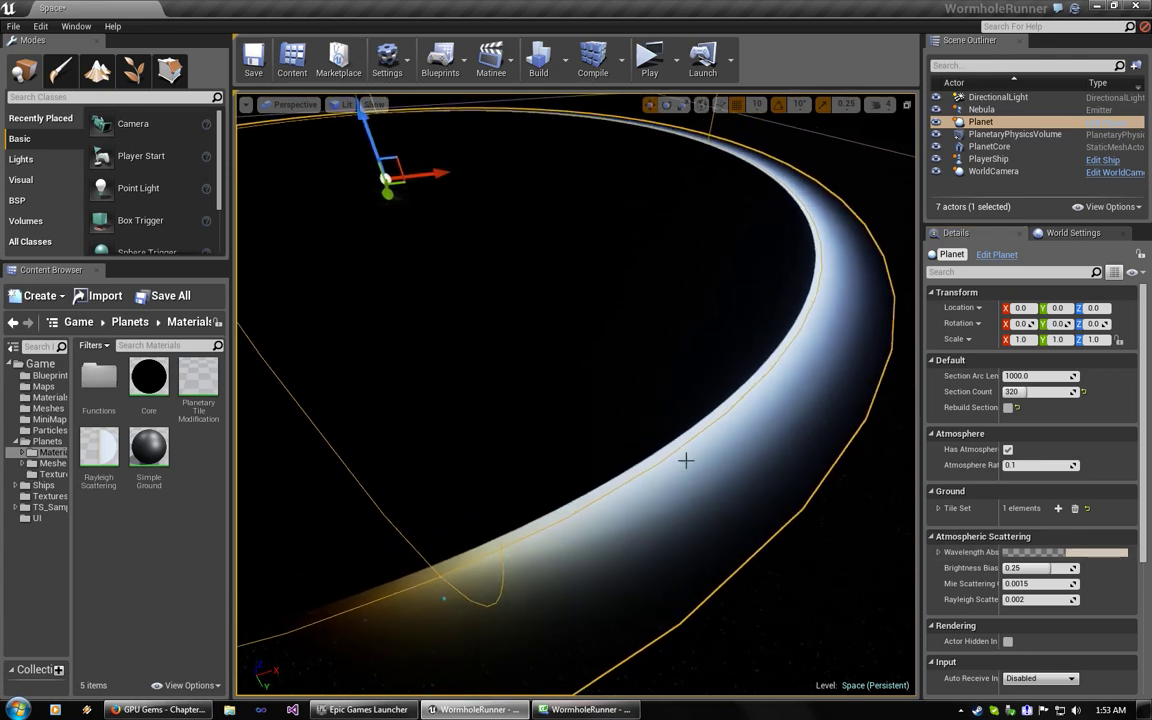
click(653, 62)
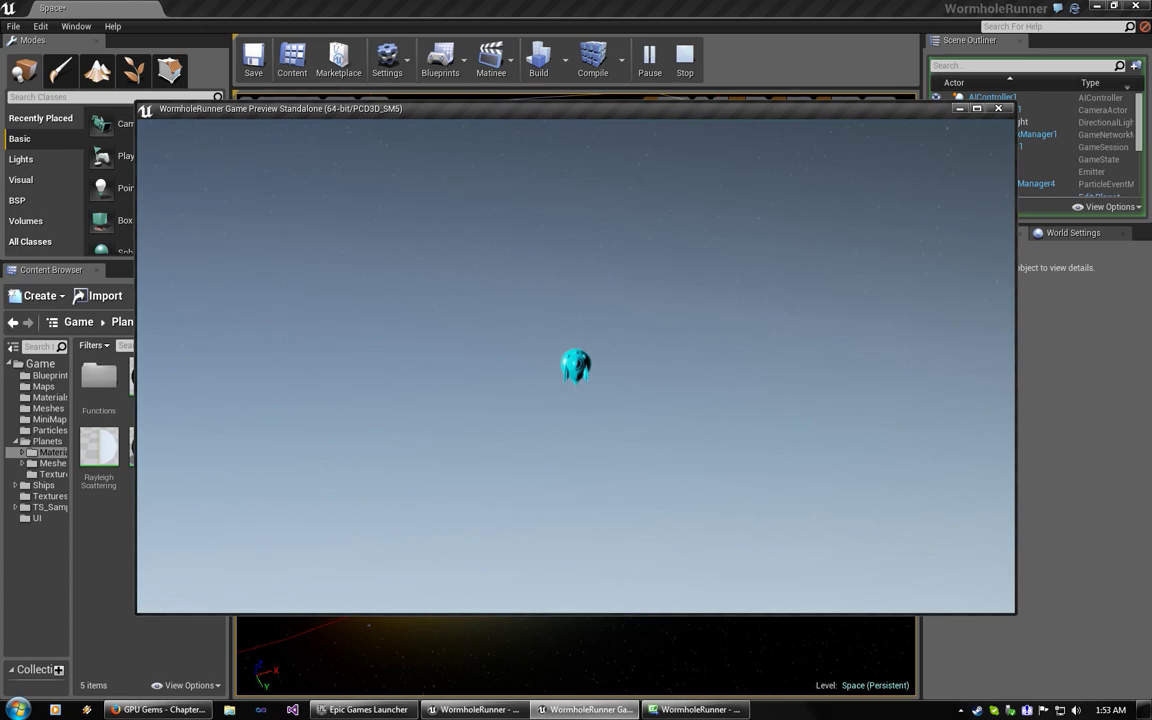
key(Escape)
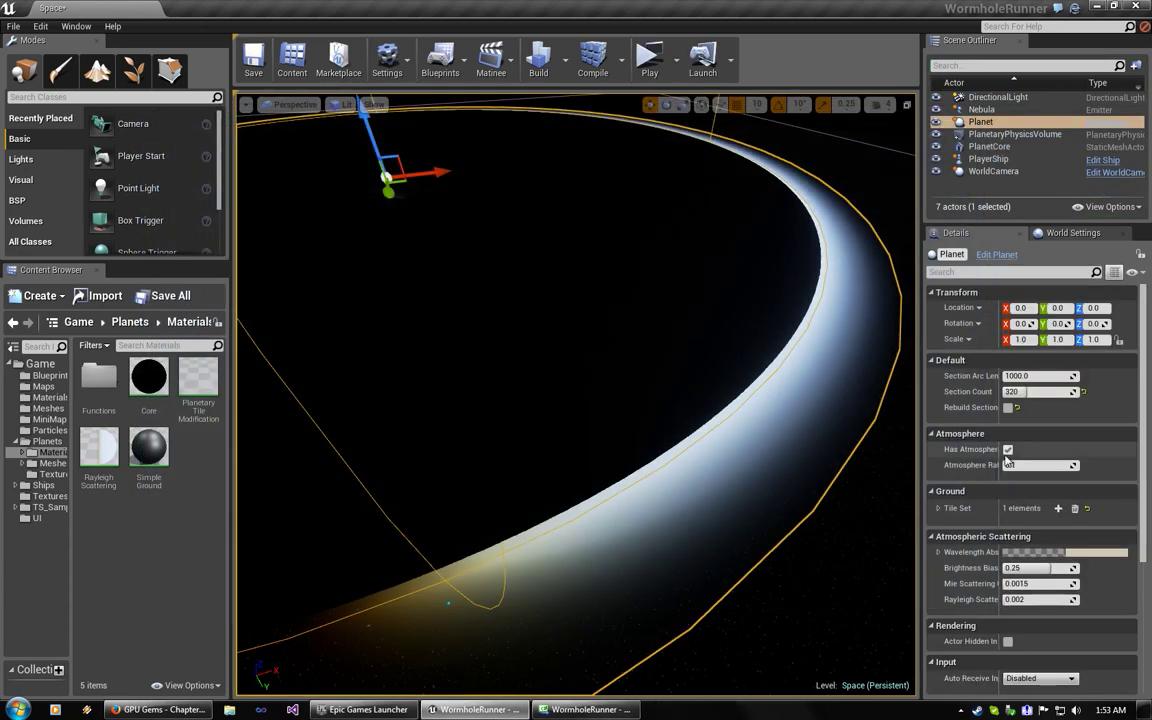
Step: Try out a different Atmosphere Ratio for the planet, reset it to its default, and force a rebuild of the planet's sections
drag(1073, 465, 1112, 470)
click(1085, 465)
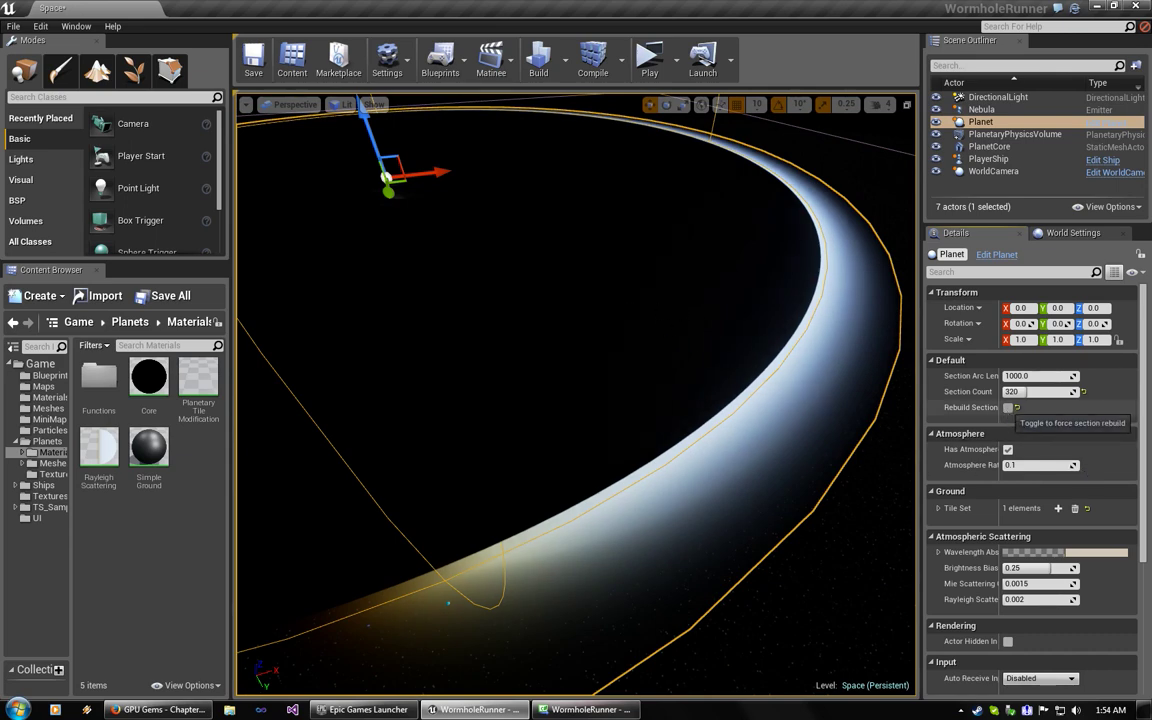
click(1008, 408)
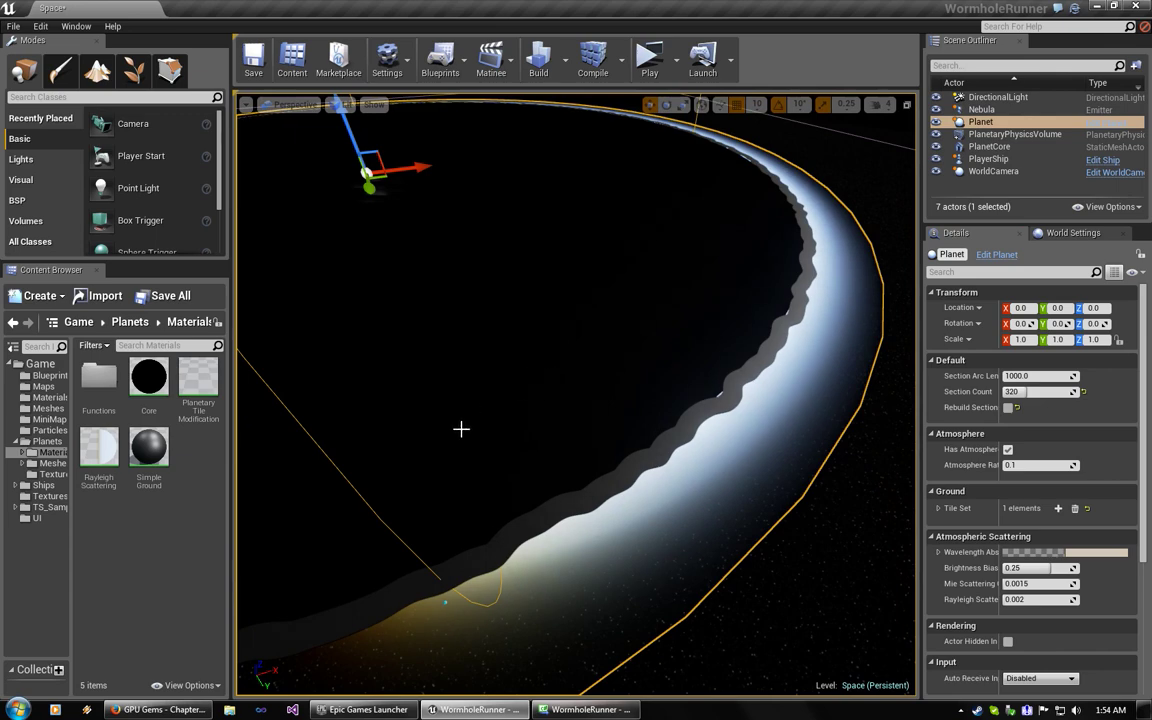
Step: Open the RayleighScattering material and examine the AtmosphericScattering node in its graph
double_click(101, 463)
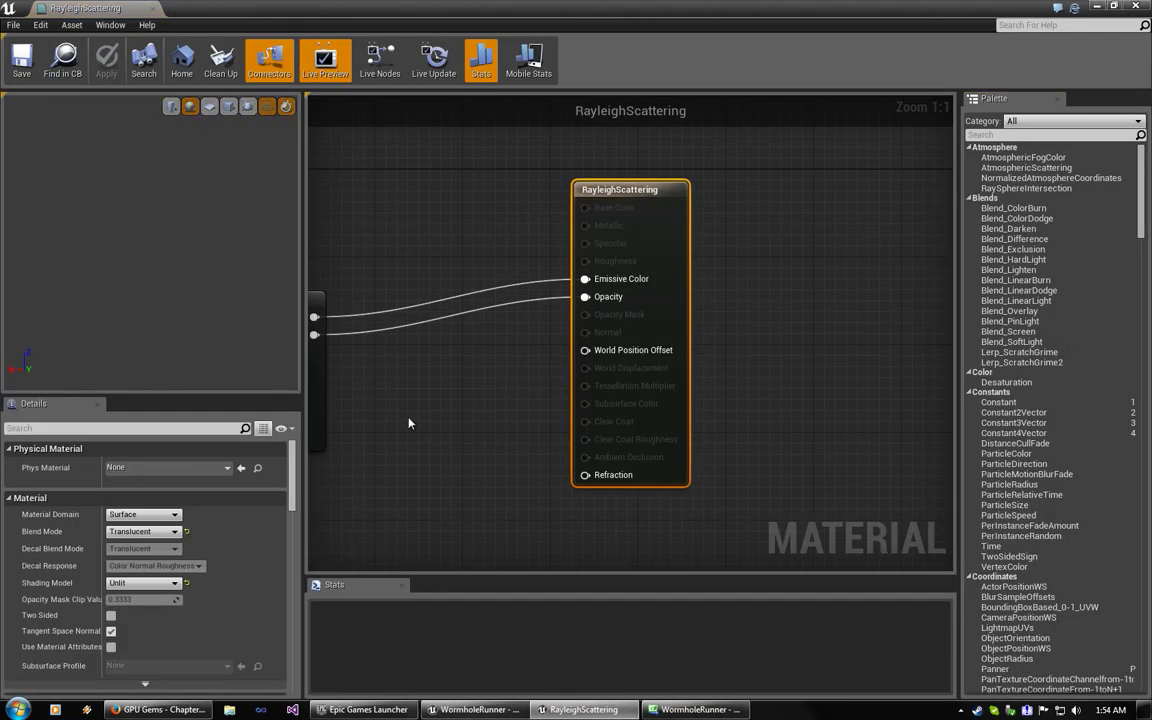
right_drag(367, 374, 658, 425)
scroll(658, 425, down, 6)
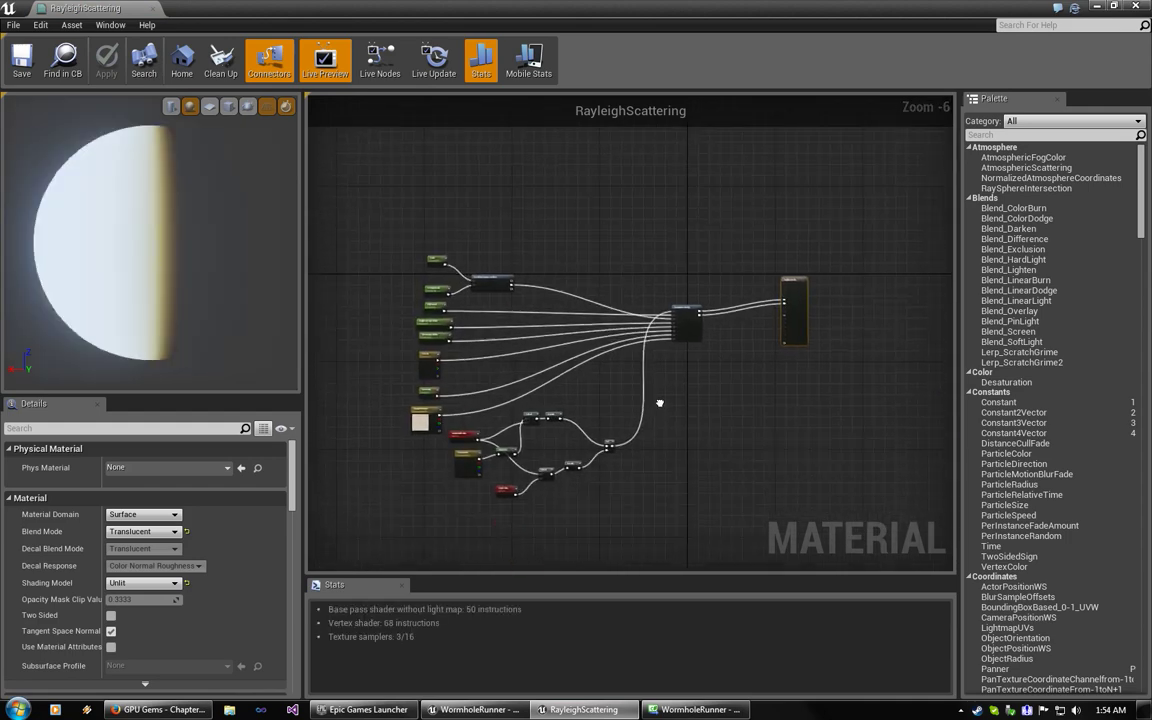
scroll(665, 399, up, 1)
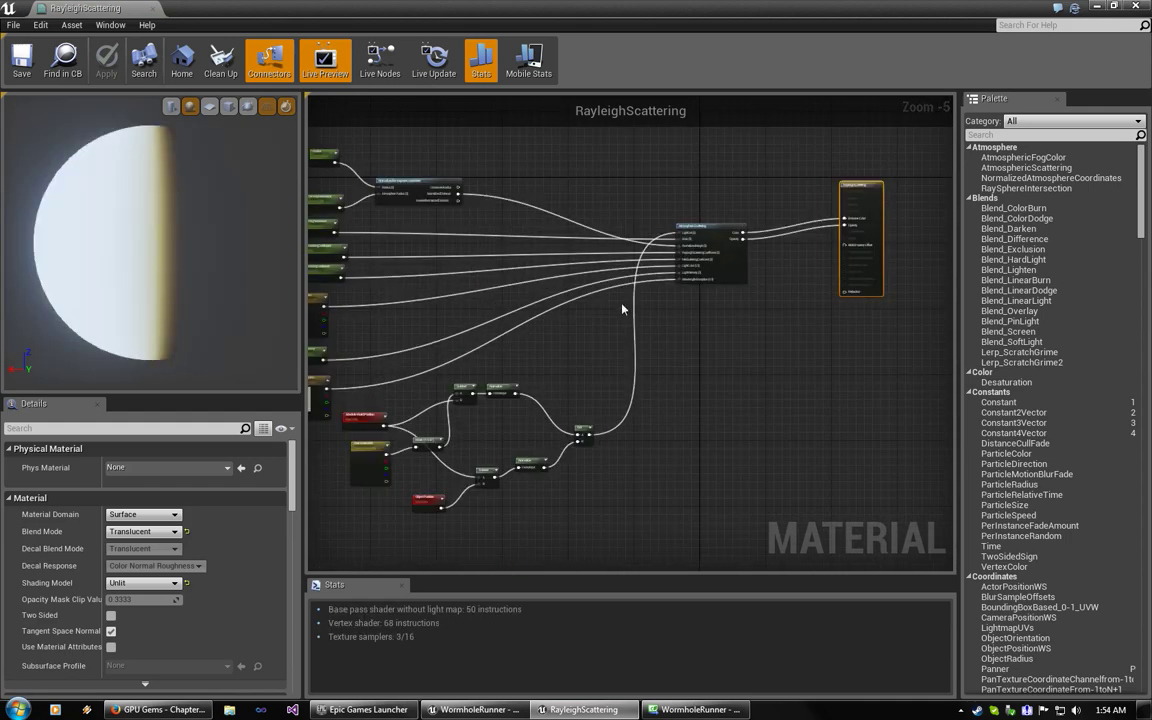
scroll(642, 338, up, 5)
right_drag(676, 301, 547, 570)
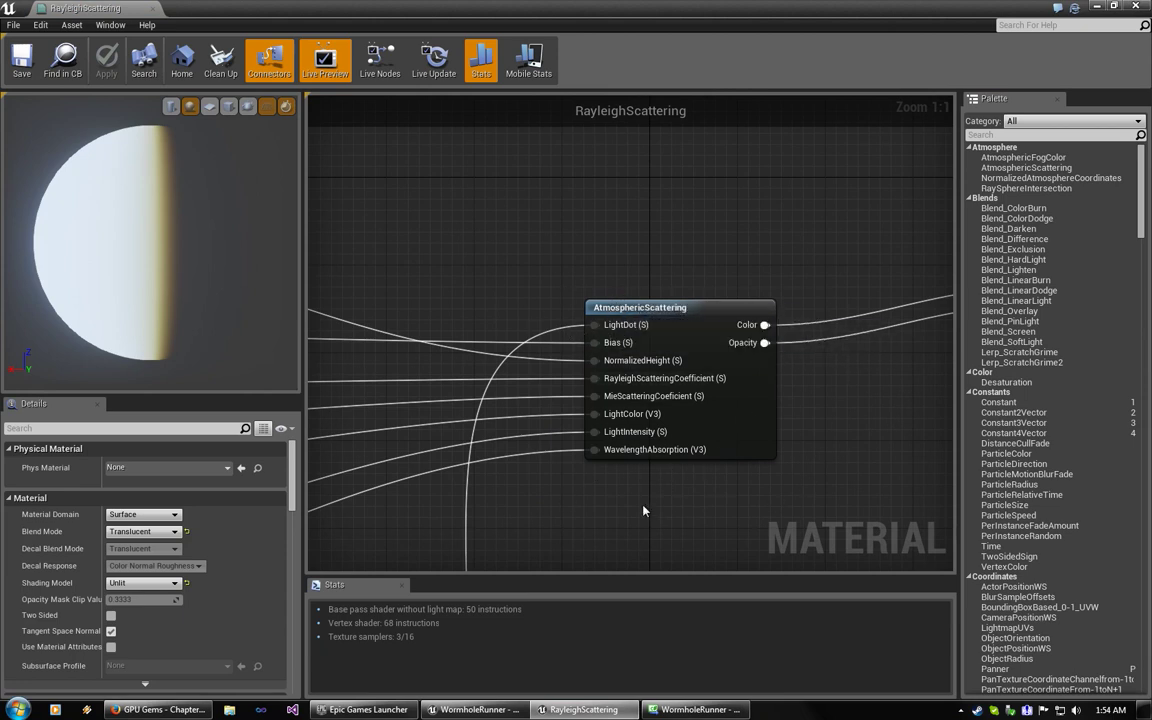
right_drag(666, 517, 634, 489)
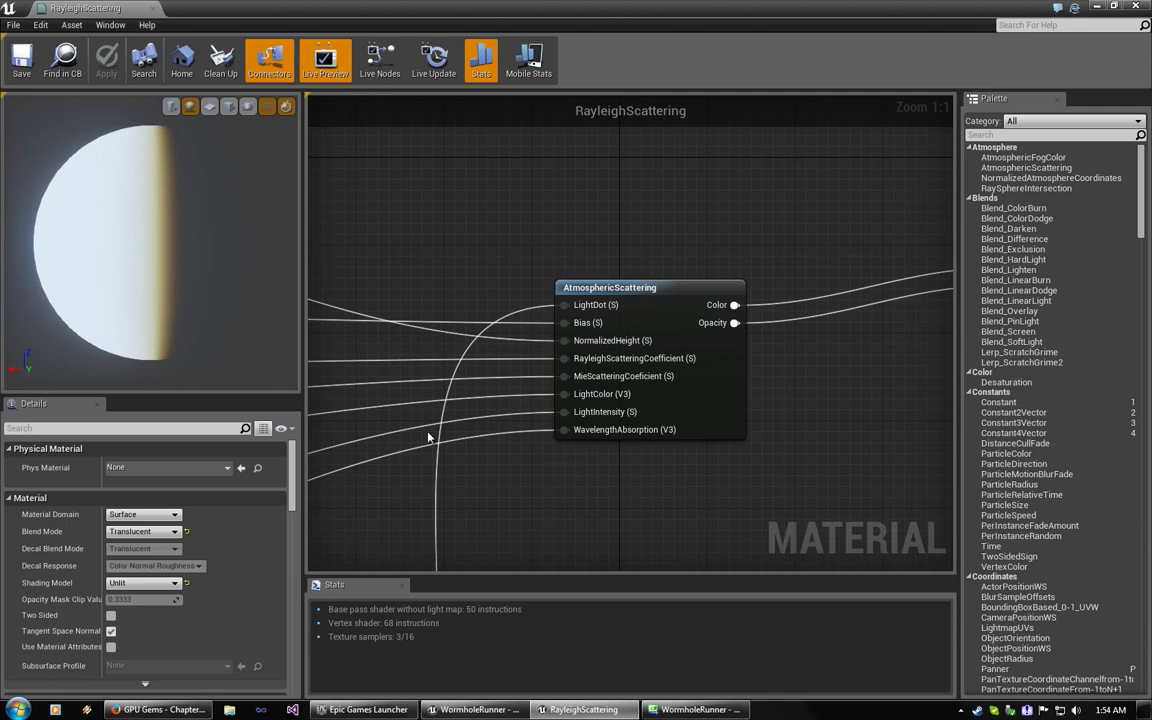
Step: Trace the connections feeding the AtmosphericScattering node and review its inputs and its color and opacity outputs
right_drag(428, 437, 940, 424)
right_drag(318, 374, 238, 330)
scroll(678, 416, down, 2)
right_drag(713, 367, 532, 377)
scroll(532, 377, up, 2)
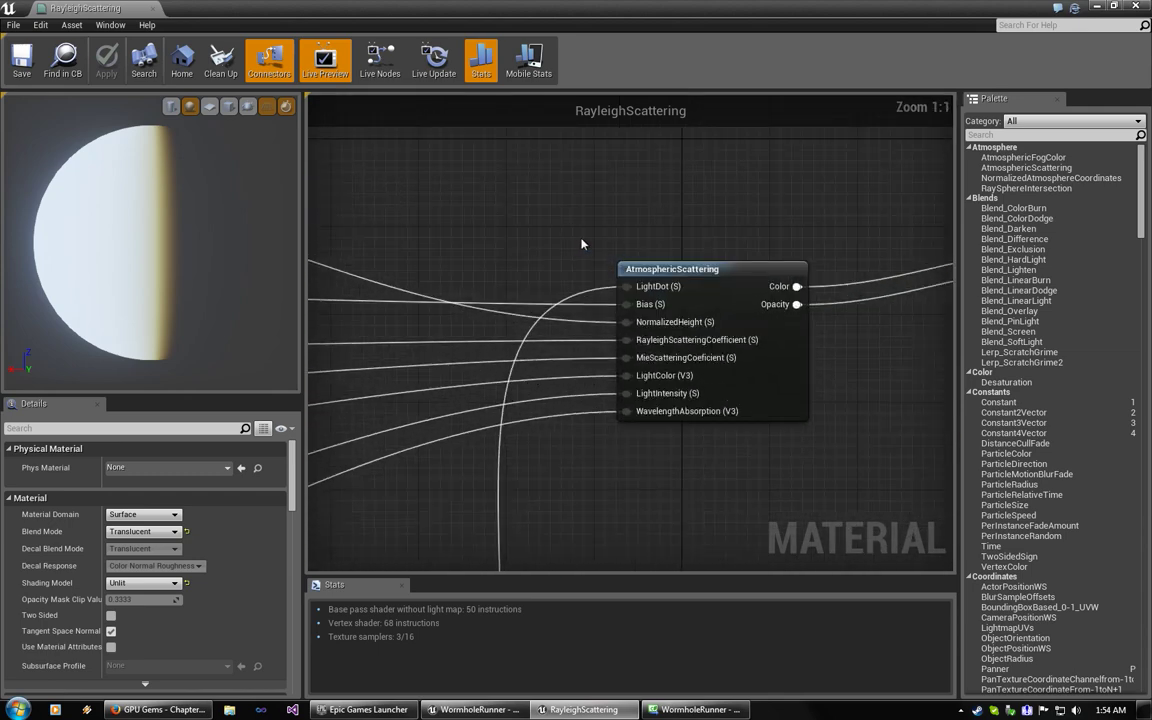
right_drag(581, 243, 555, 195)
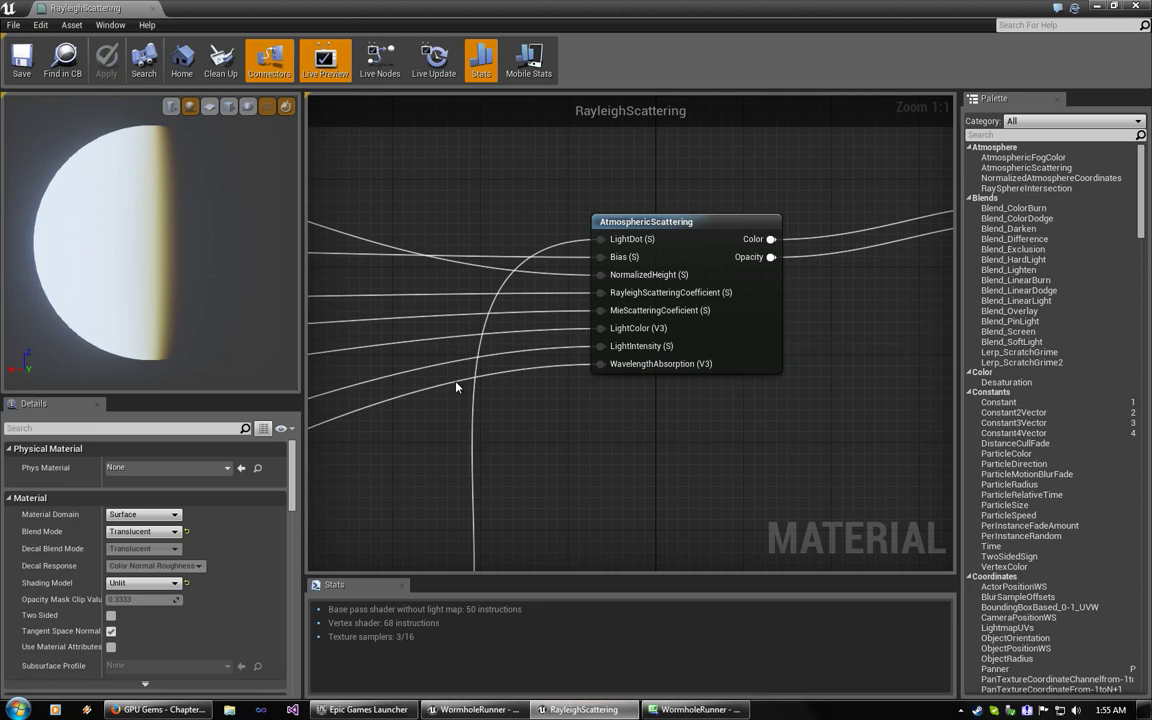
Step: Open the NormalizedAtmosphereCoordinates function fed by the Radius and AtmosphereRadius parameters, examine its graph through to the outputs, and close it
right_drag(457, 386, 952, 438)
right_drag(578, 345, 972, 417)
right_drag(755, 358, 687, 413)
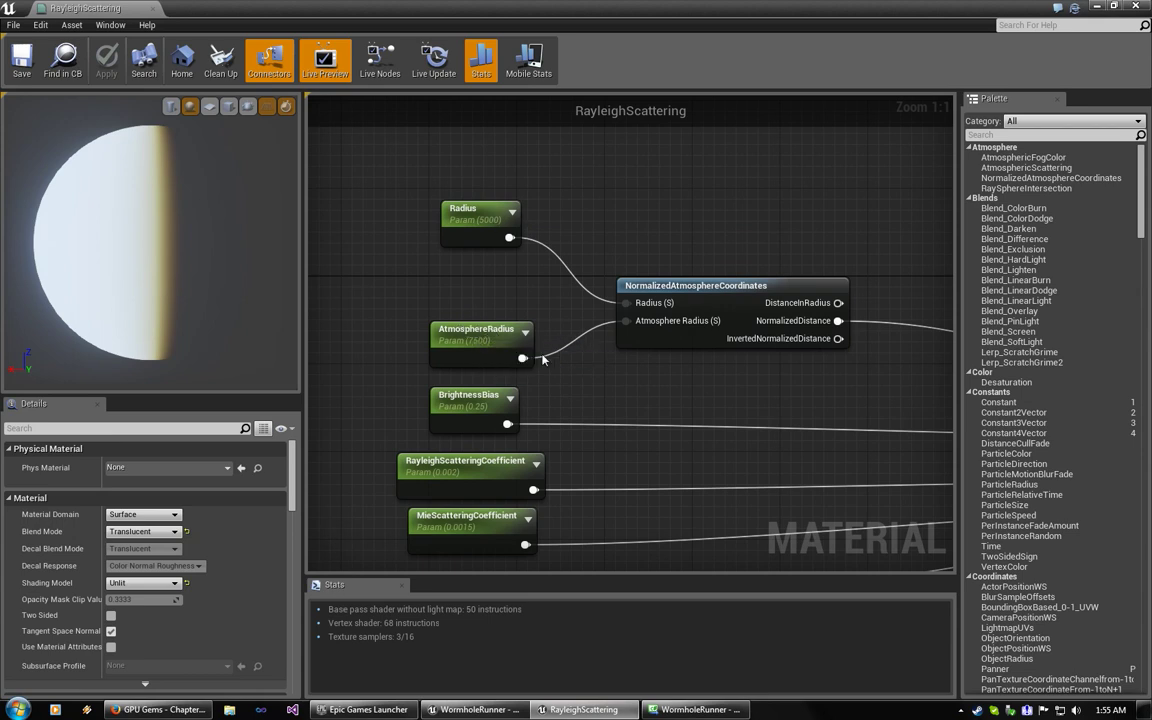
double_click(658, 305)
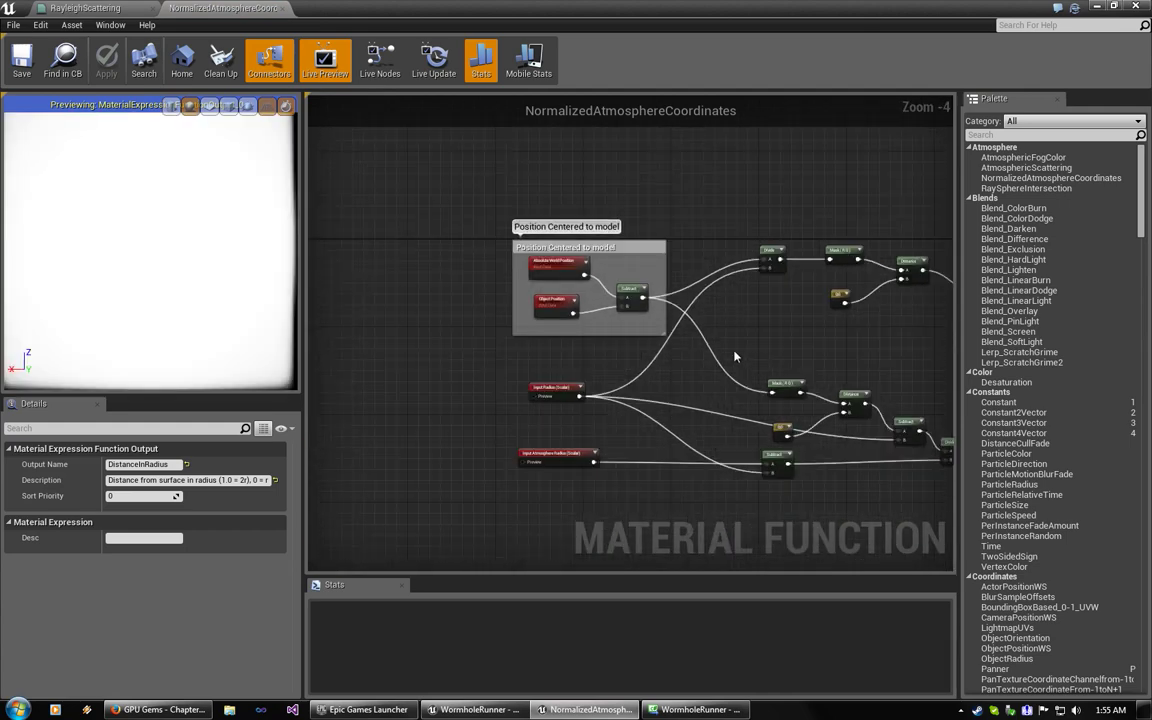
scroll(734, 357, up, 1)
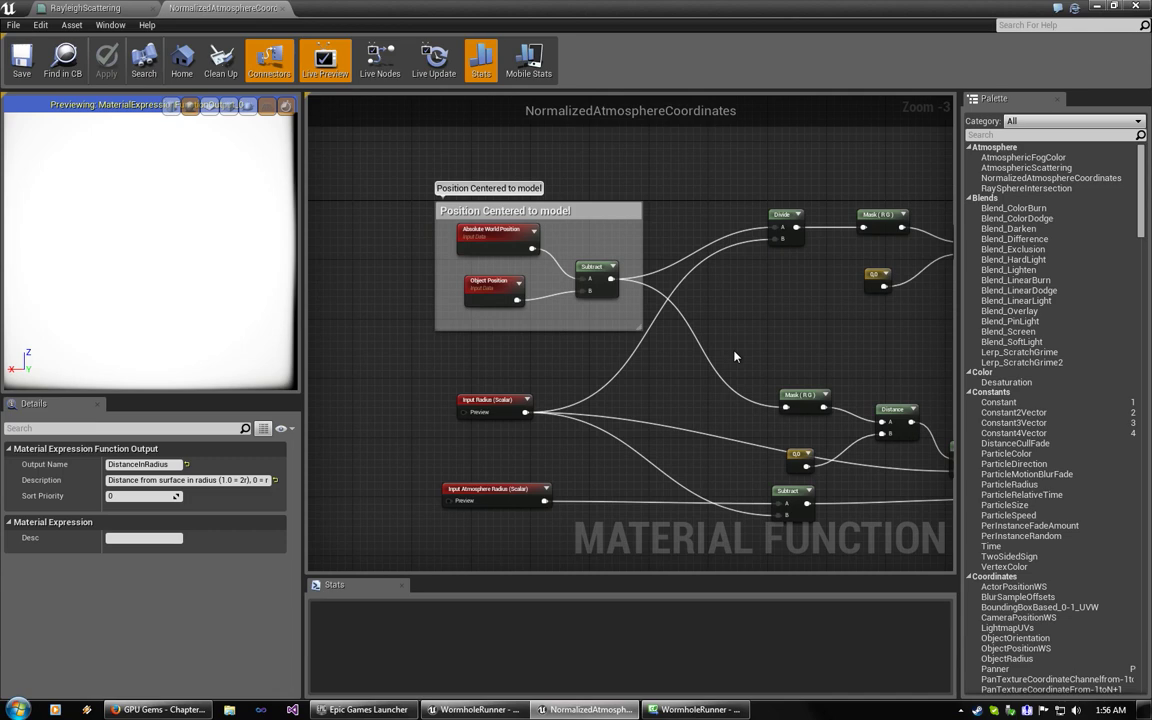
right_drag(778, 335, 612, 344)
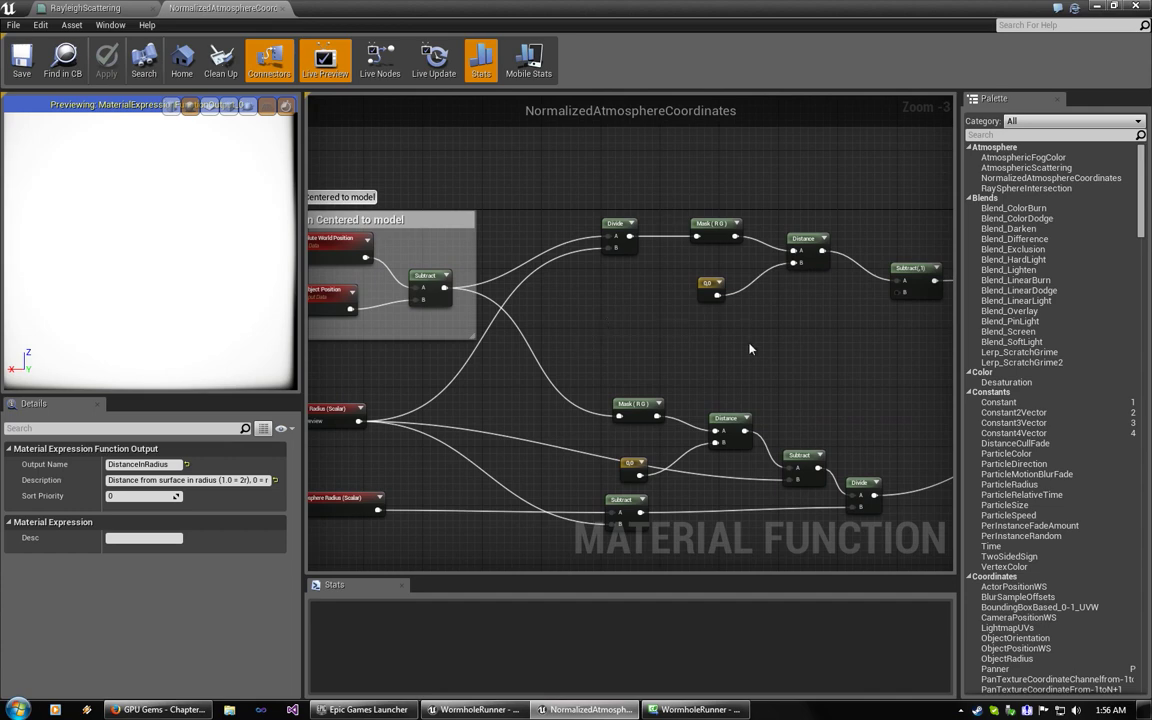
right_drag(752, 346, 442, 329)
mouse_move(693, 306)
right_down()
mouse_move(394, 305)
mouse_move(406, 311)
right_up()
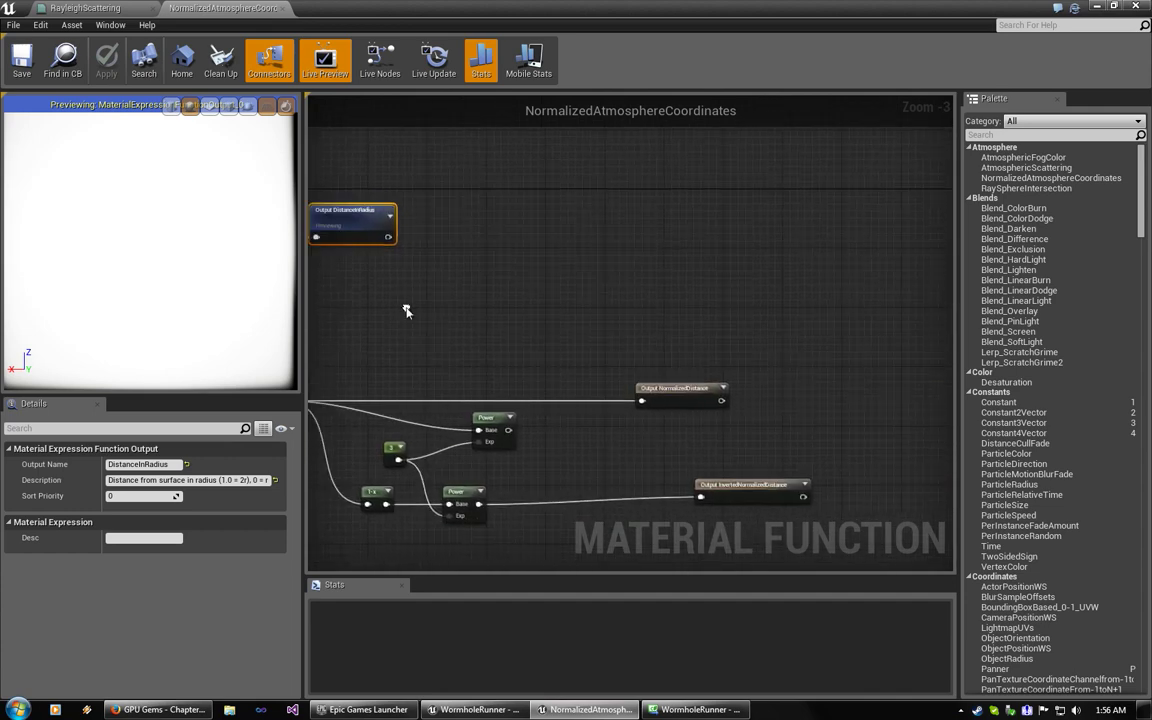
right_drag(471, 250, 637, 228)
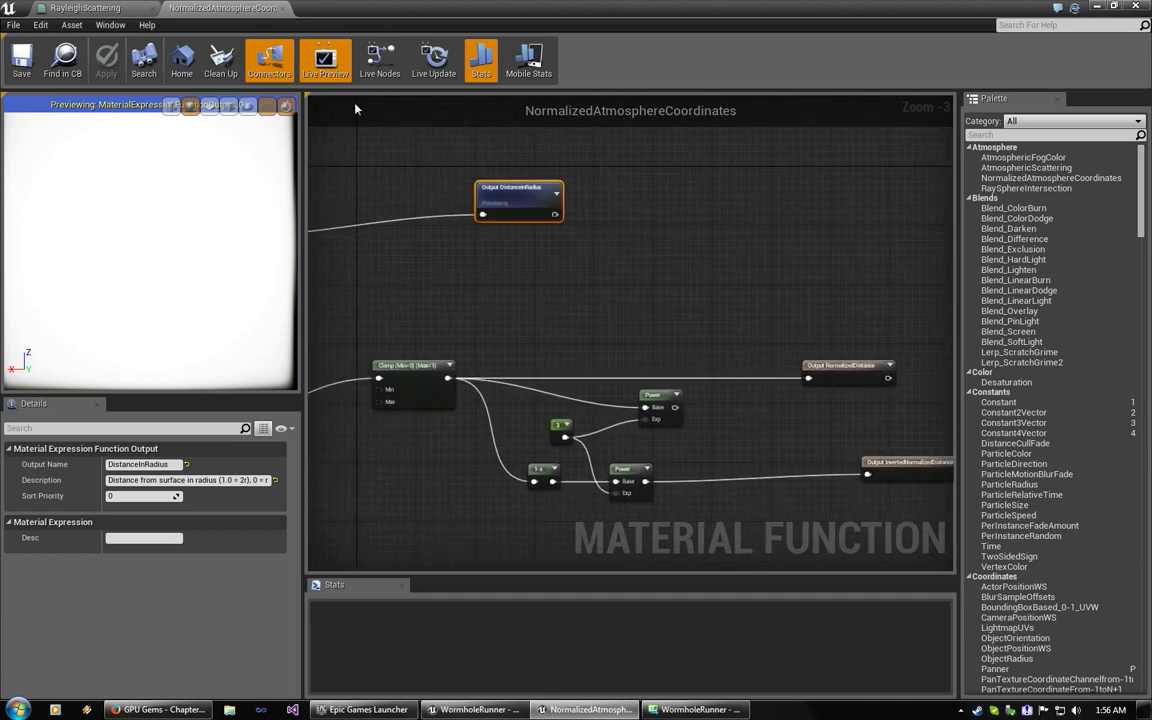
click(283, 8)
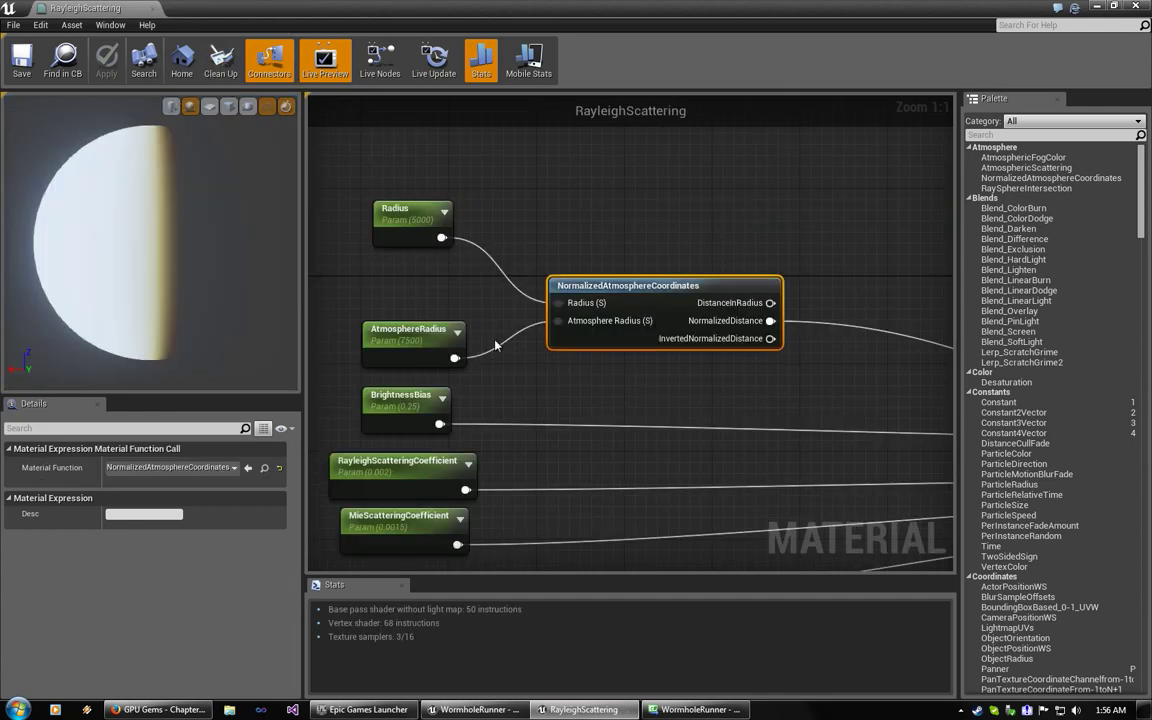
Step: Follow the brightness, scattering coefficient and star parameters in the RayleighScattering graph to the AtmosphericScattering node
right_drag(545, 436, 549, 253)
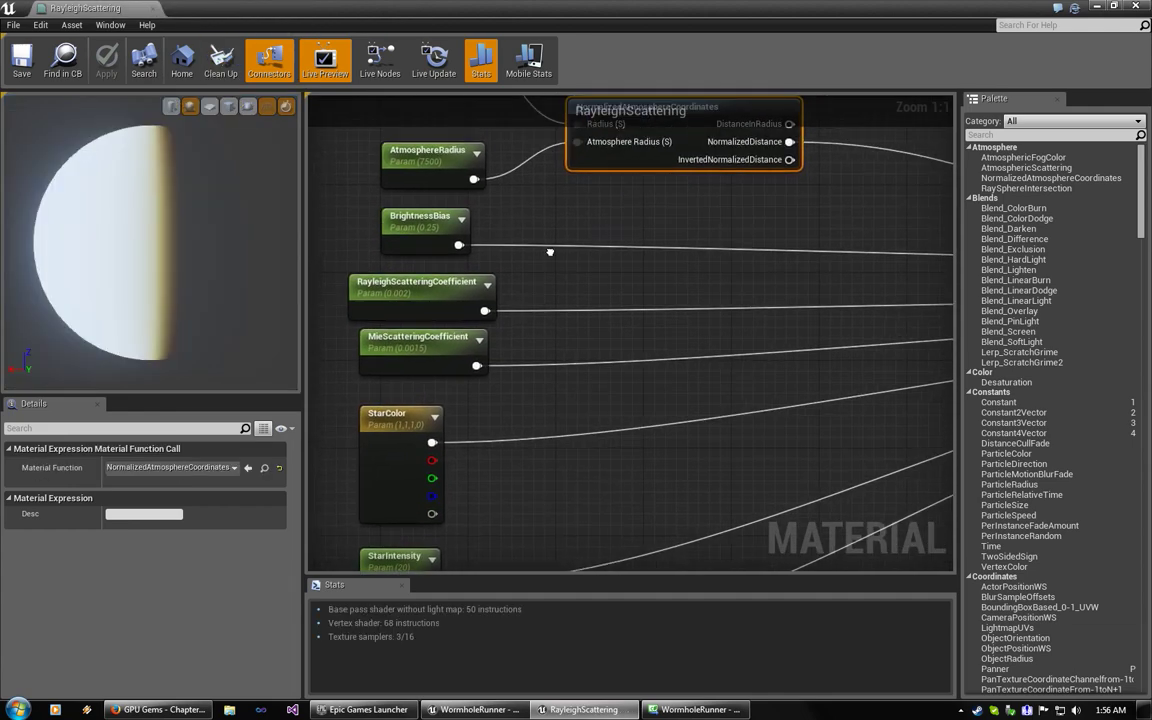
right_drag(666, 343, 521, 174)
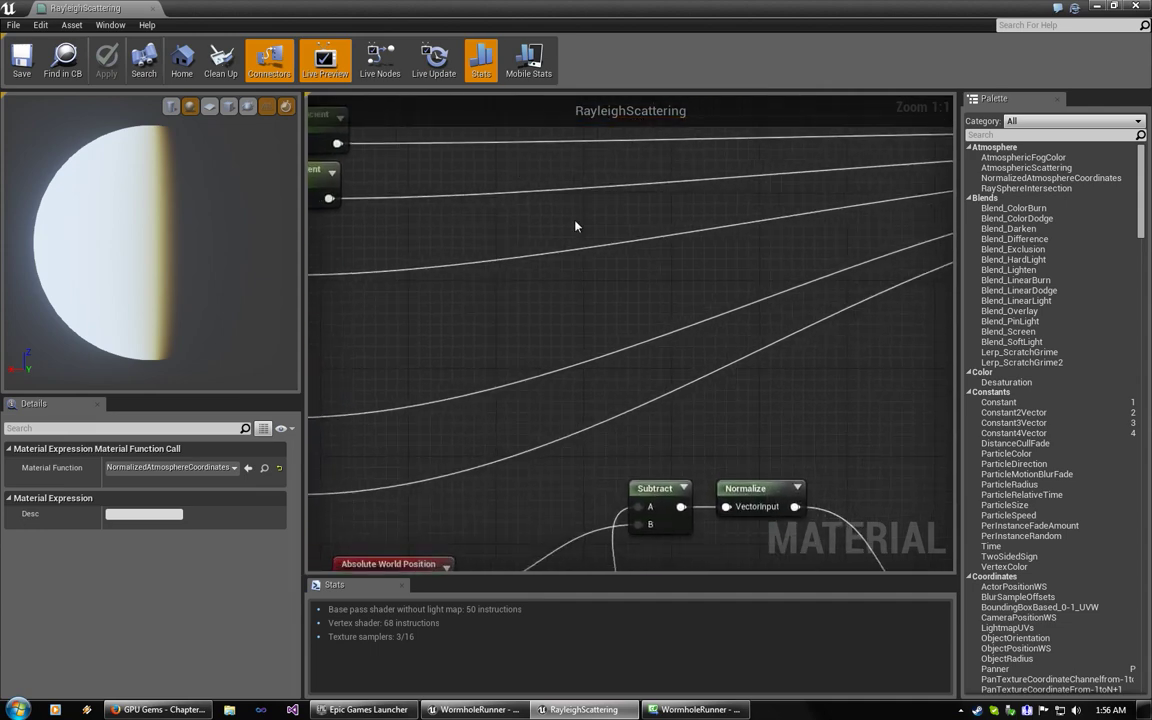
right_drag(656, 224, 594, 337)
scroll(594, 337, down, 2)
right_drag(738, 314, 480, 327)
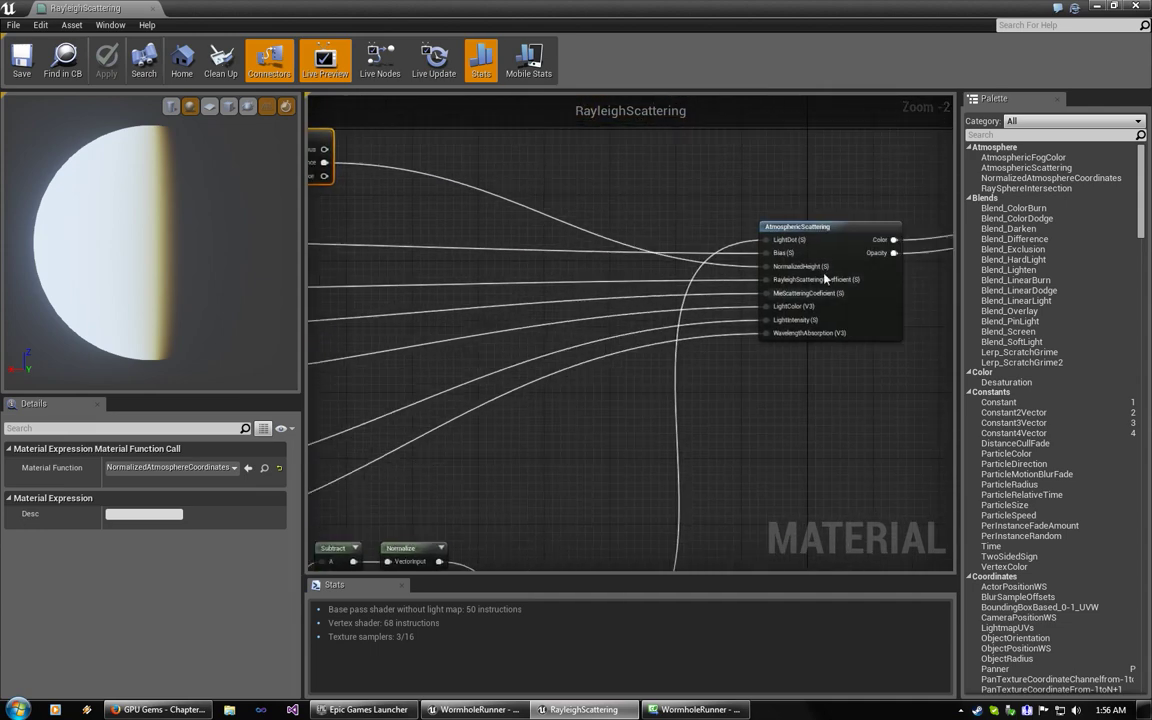
Step: Examine the node chain from Absolute World Position, StarLocationWS and Object Position to the Dot node in the RayleighScattering graph
right_drag(499, 399, 798, 218)
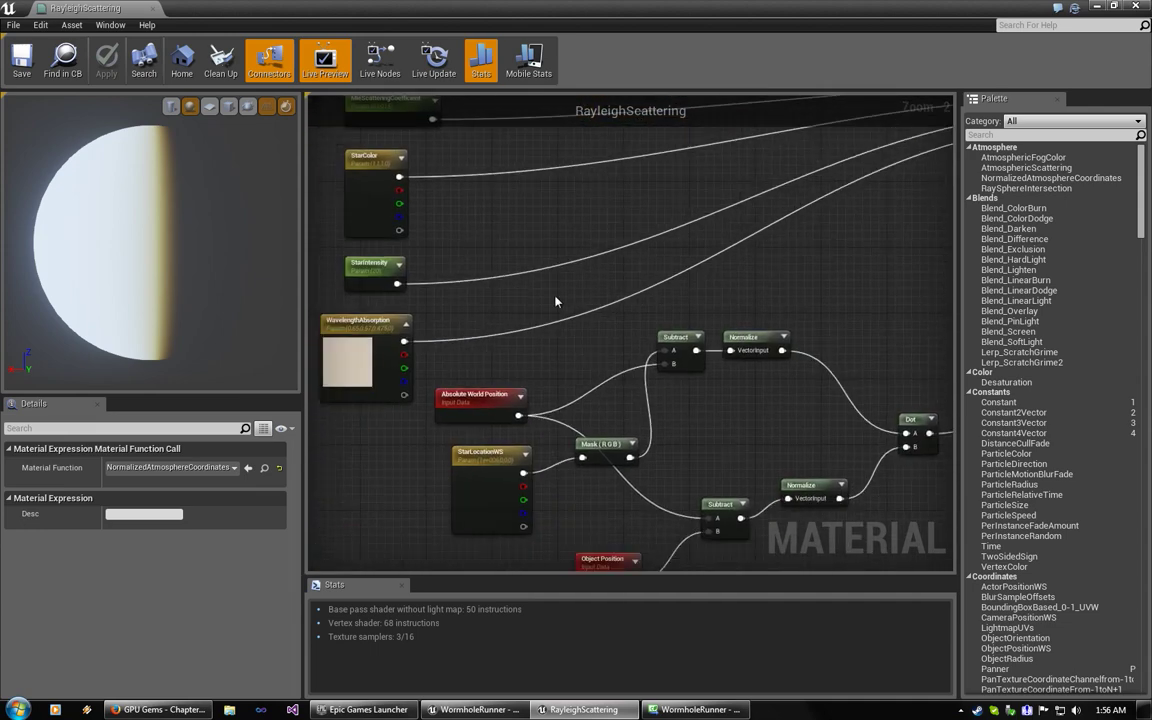
right_drag(556, 301, 505, 164)
right_drag(710, 285, 706, 311)
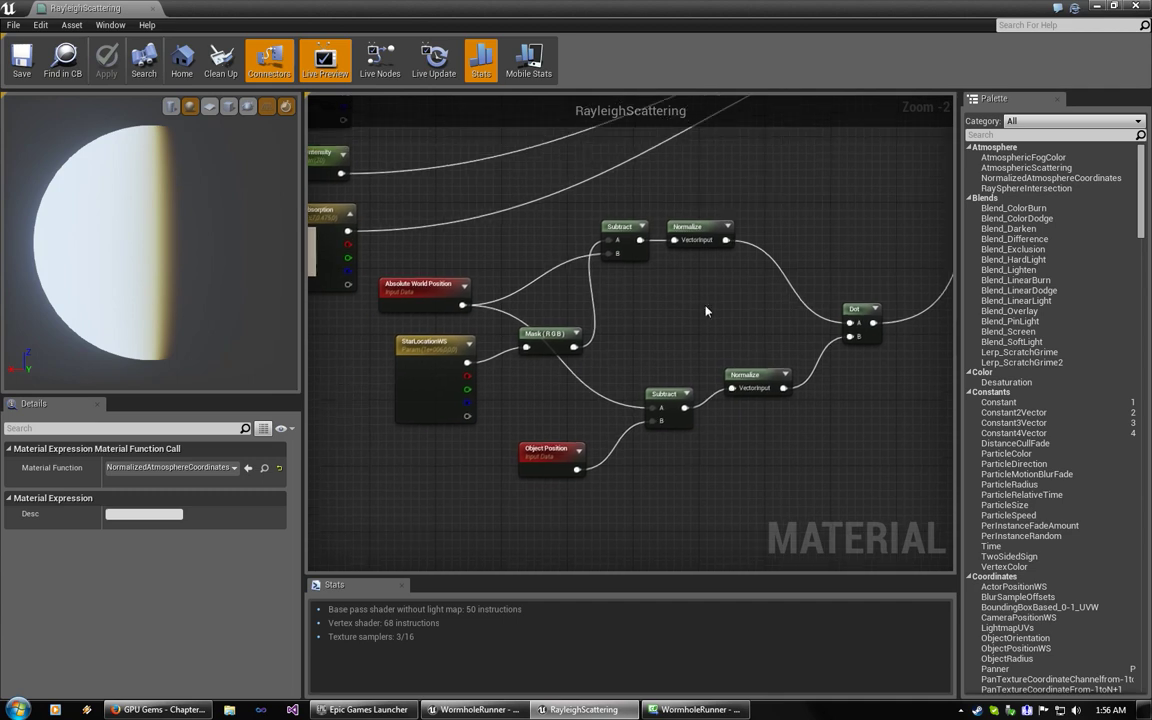
scroll(706, 311, up, 1)
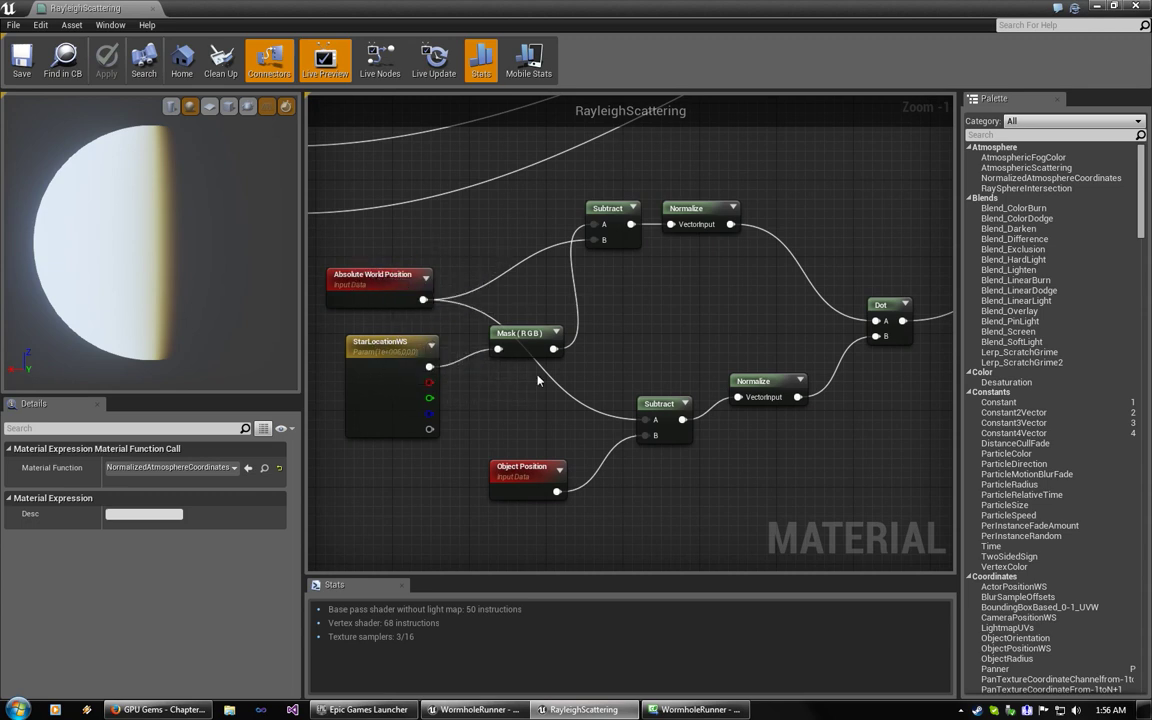
Step: Open the AtmosphericScattering function from its node and survey the scatter and attenuation comment blocks in its graph
right_drag(607, 250, 658, 428)
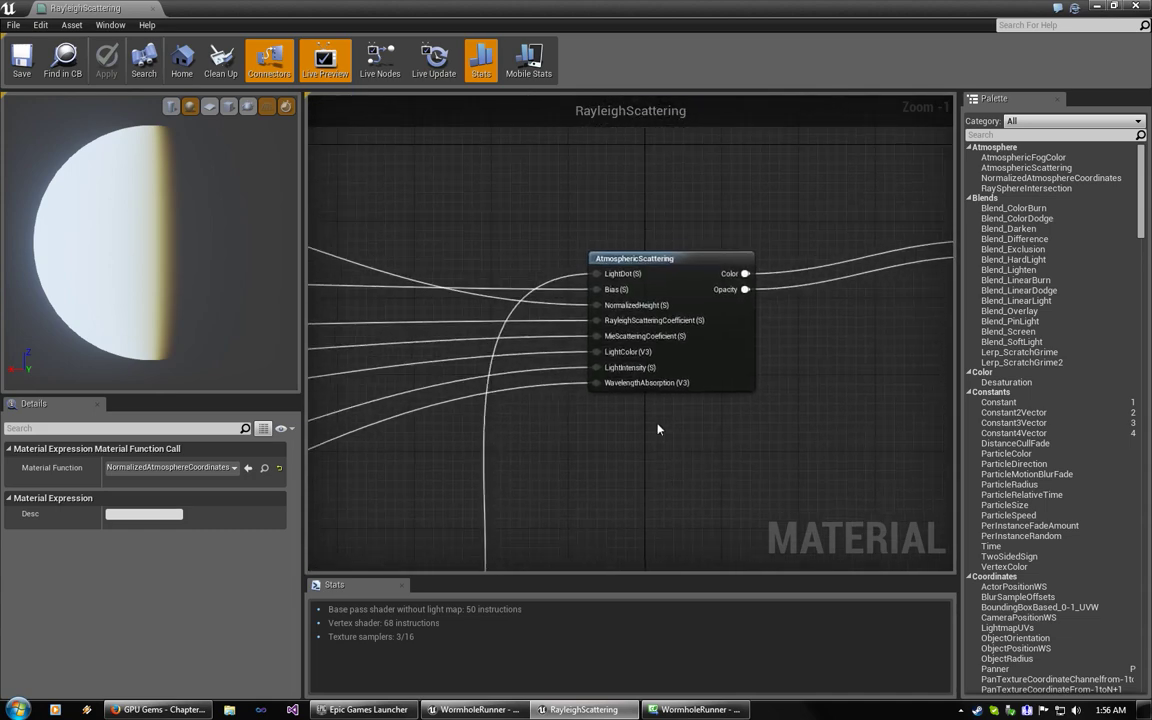
double_click(675, 260)
right_drag(517, 293, 1020, 316)
scroll(698, 355, down, 5)
scroll(697, 355, down, 5)
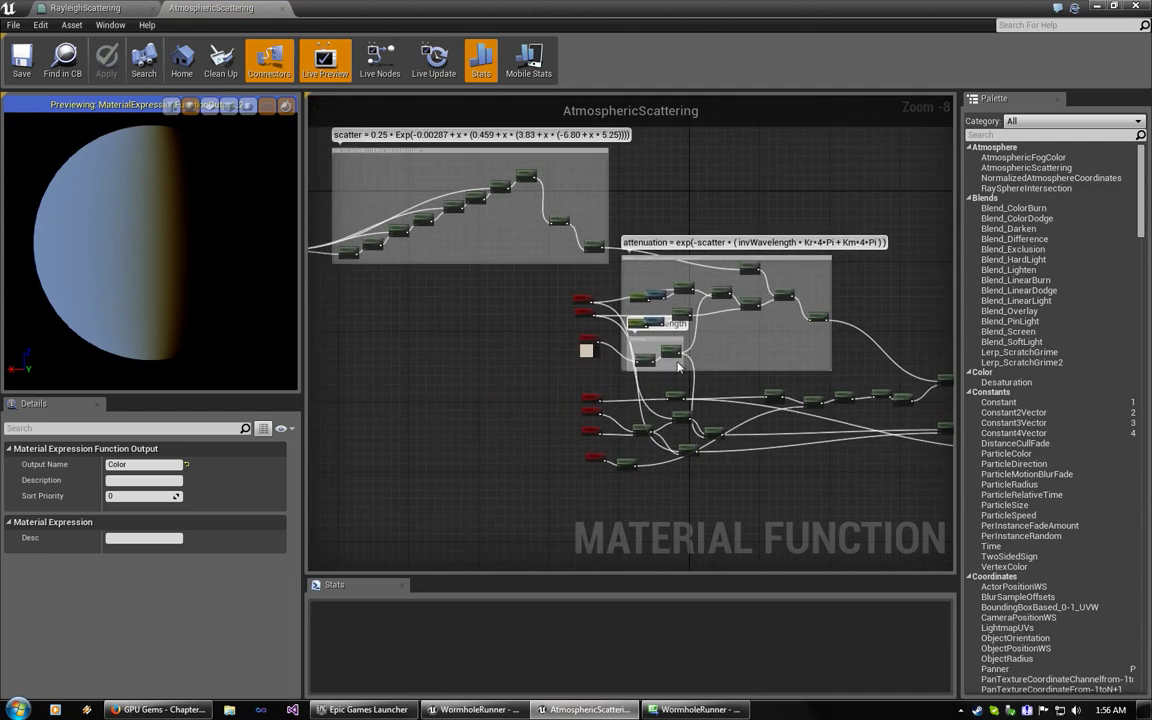
right_drag(706, 341, 697, 397)
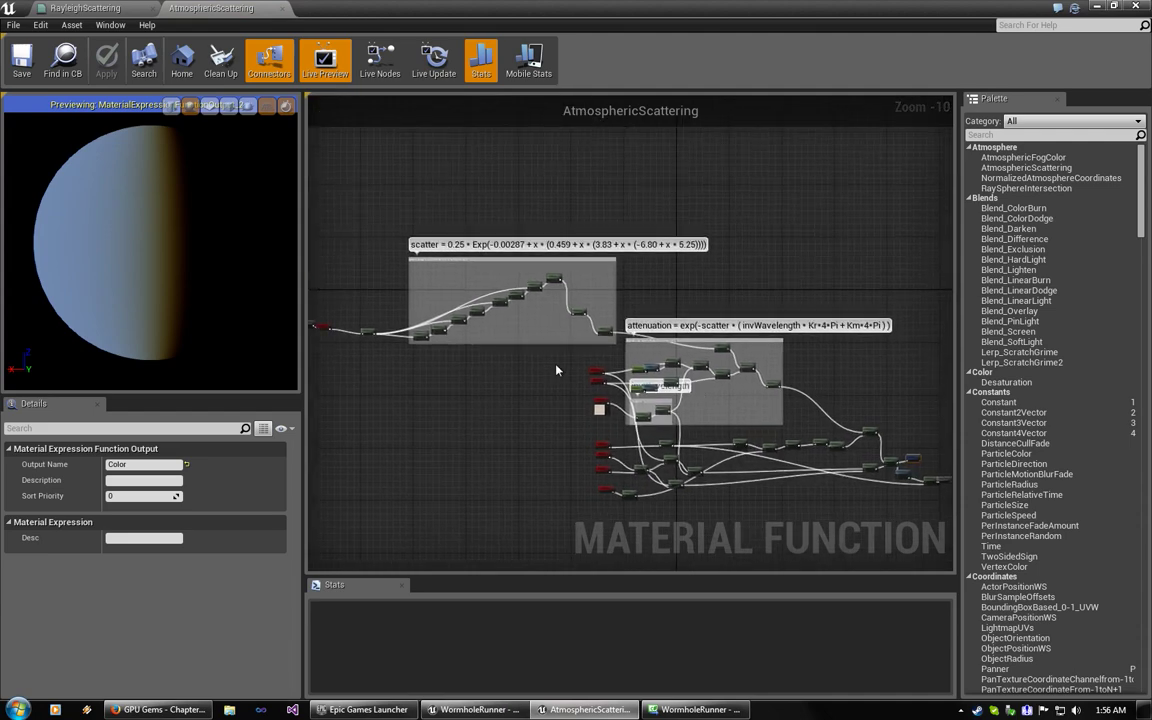
right_drag(560, 363, 543, 395)
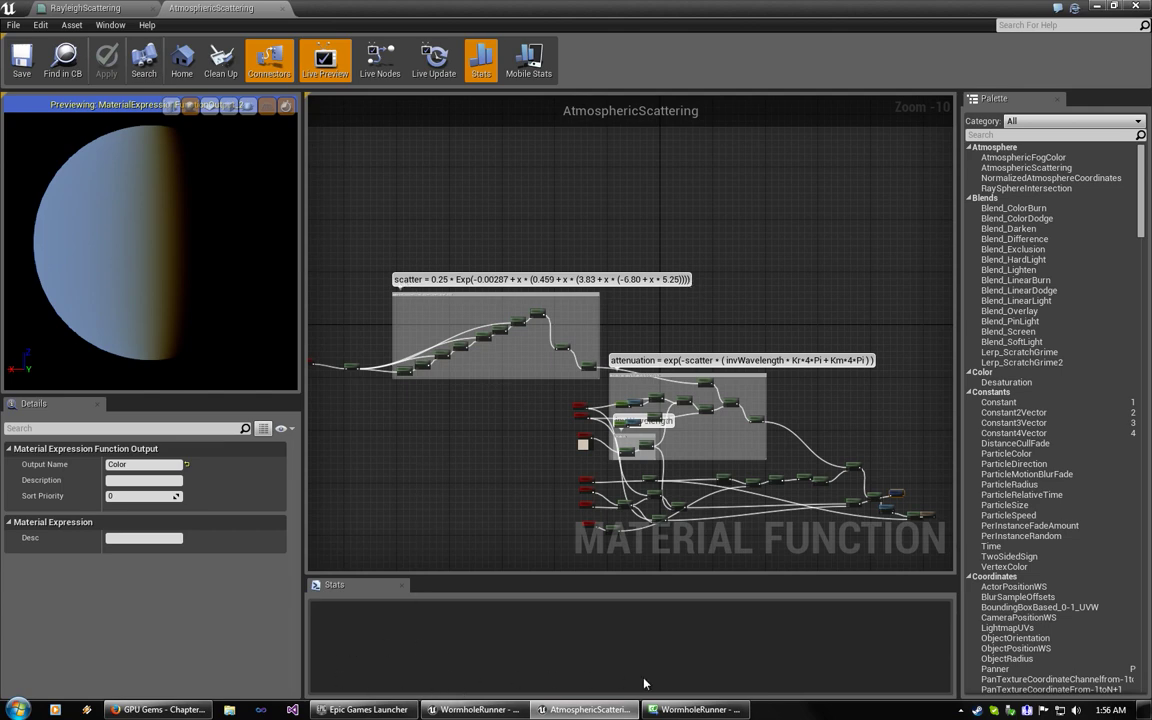
Step: Switch to the GPU Gems chapter 16 page in Firefox and look through its scattering equations and shader sections
click(160, 709)
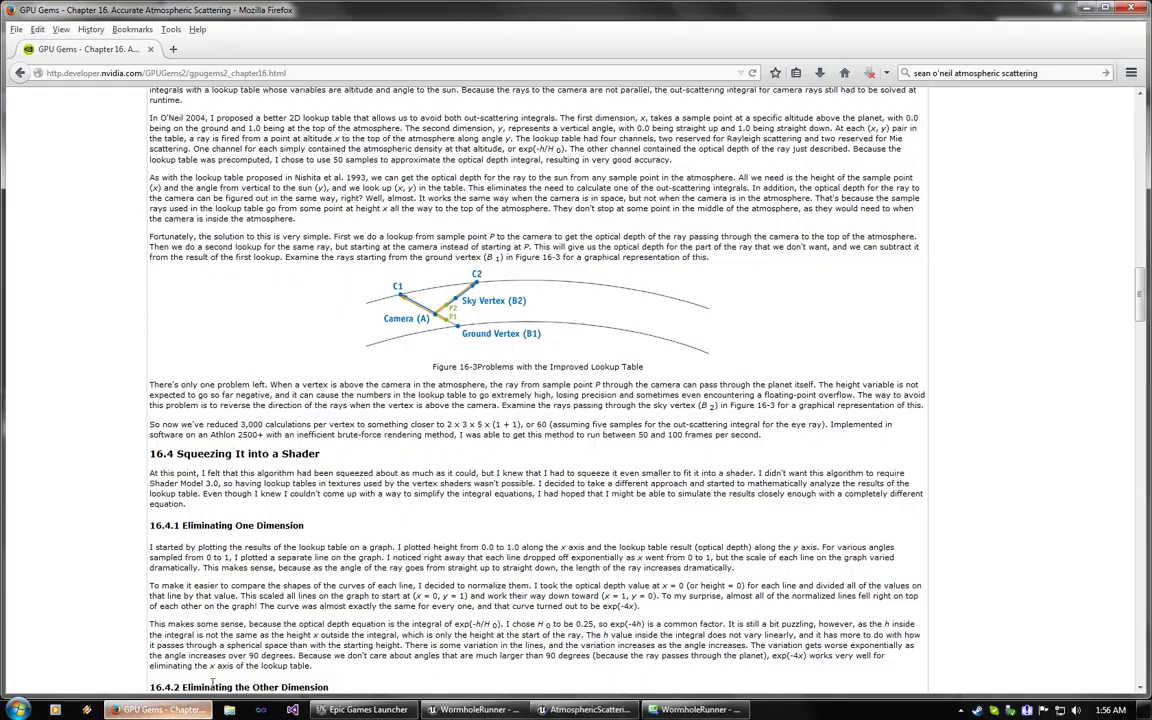
scroll(318, 453, down, 5)
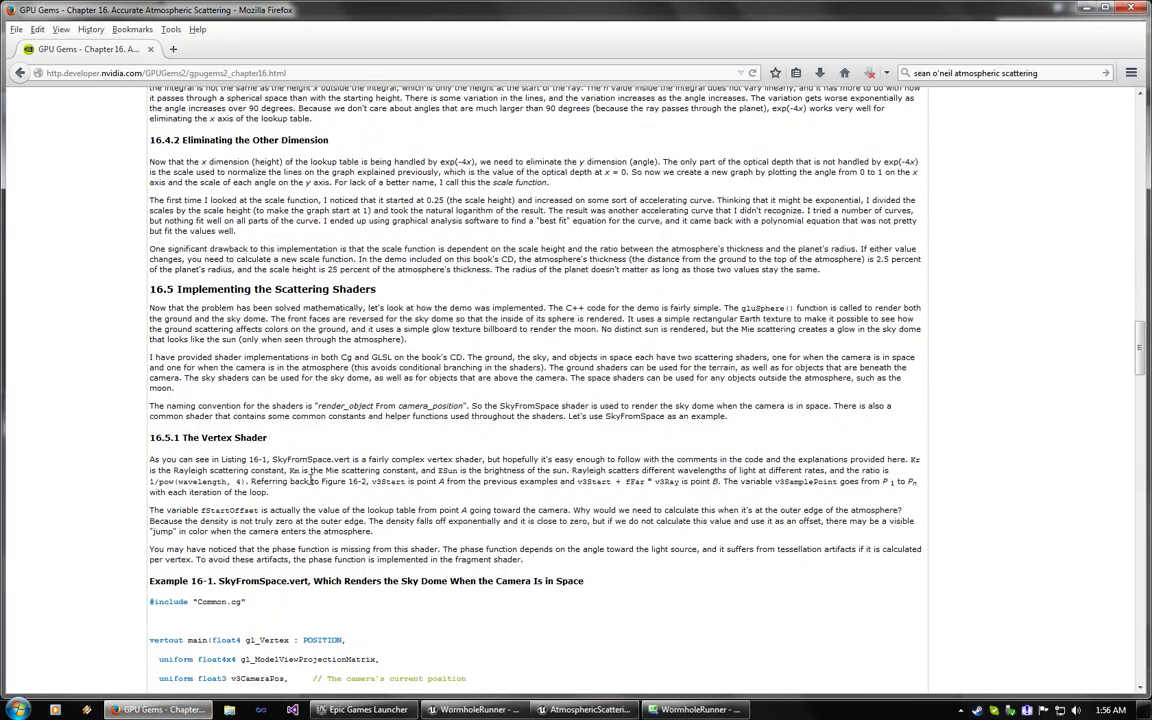
scroll(311, 480, up, 2)
scroll(311, 480, up, 15)
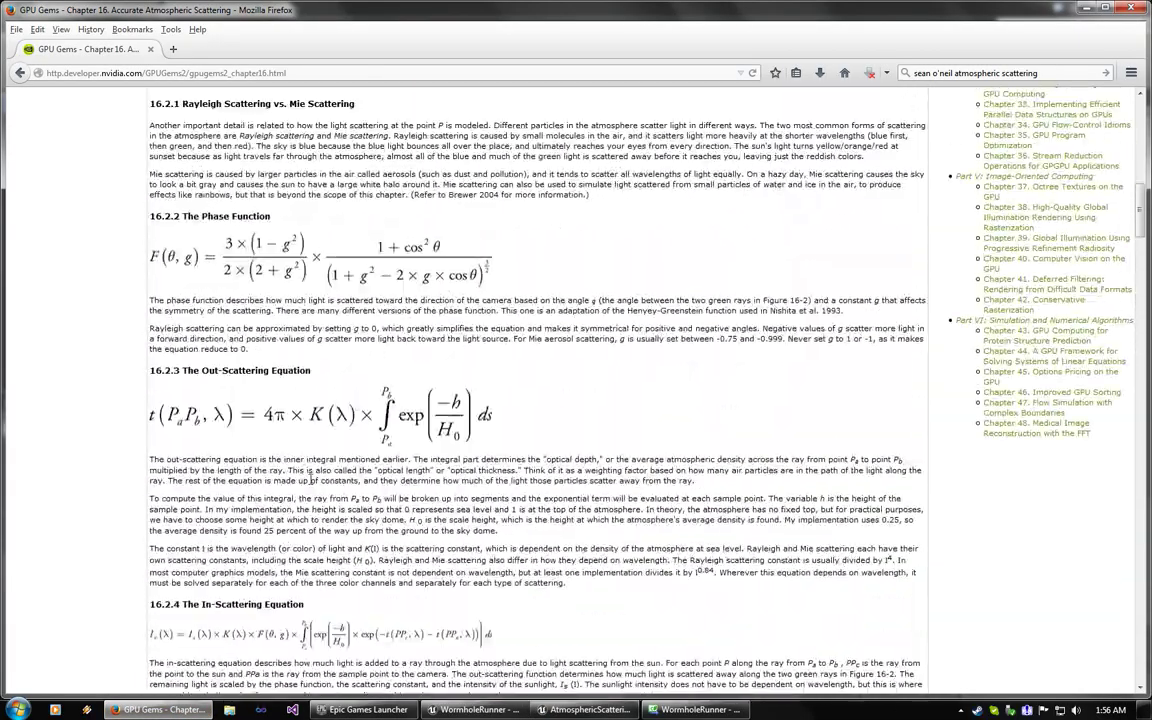
scroll(311, 481, down, 5)
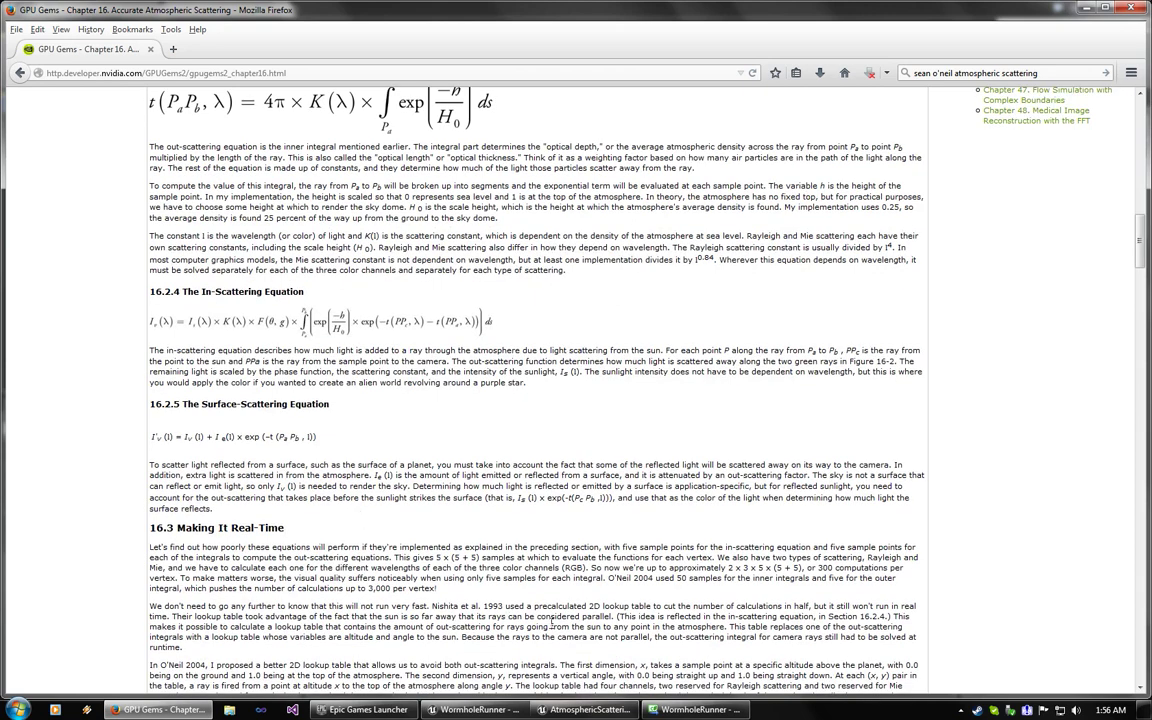
Step: Switch to the WormholeRunner project in Visual C# and search backward through Main.fx for the planet scattering code
key(alt+Tab)
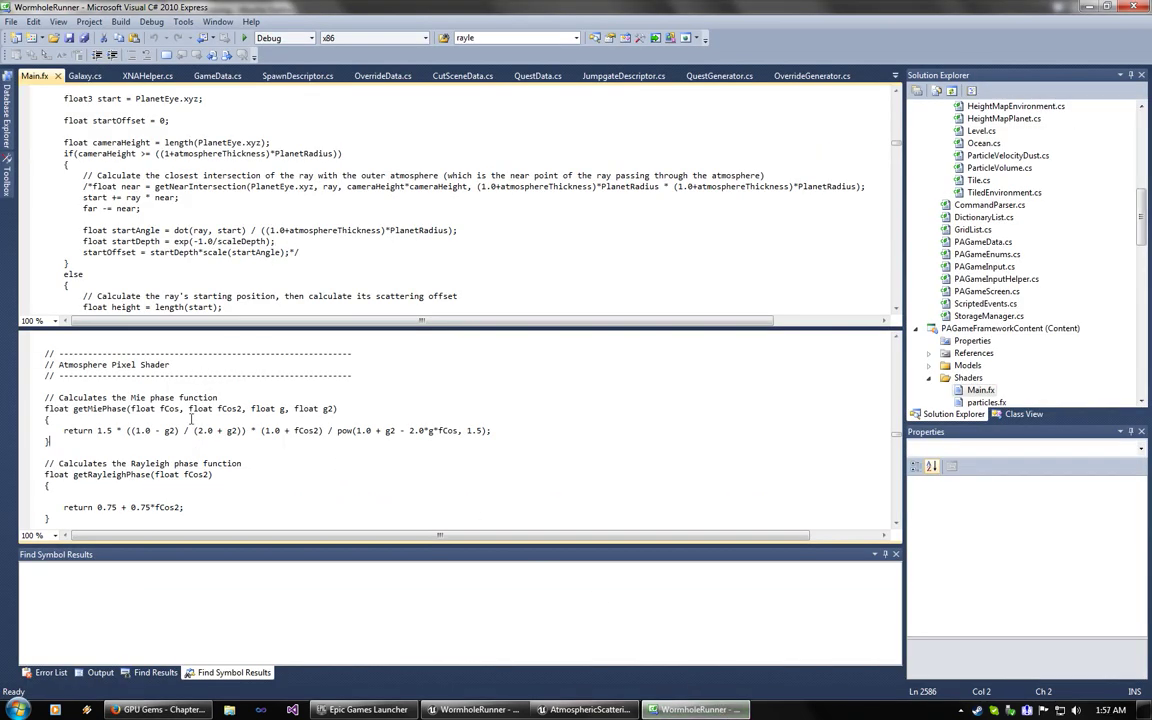
scroll(75, 395, up, 5)
click(194, 206)
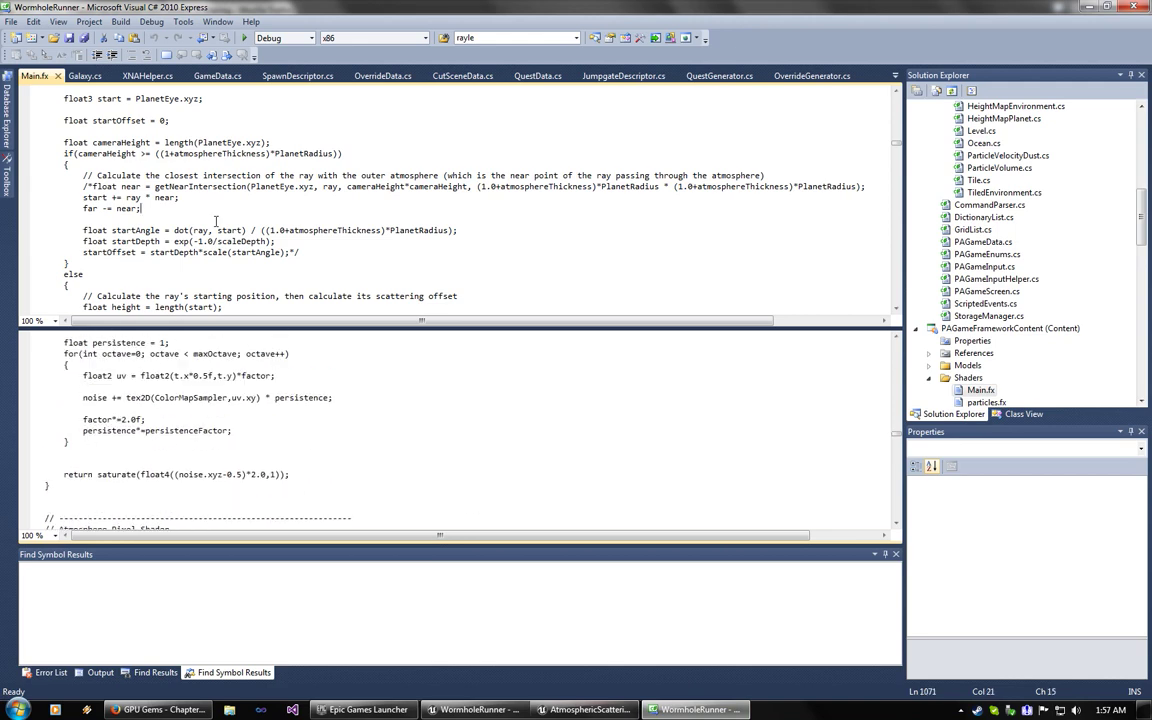
scroll(216, 222, up, 20)
scroll(215, 222, up, 10)
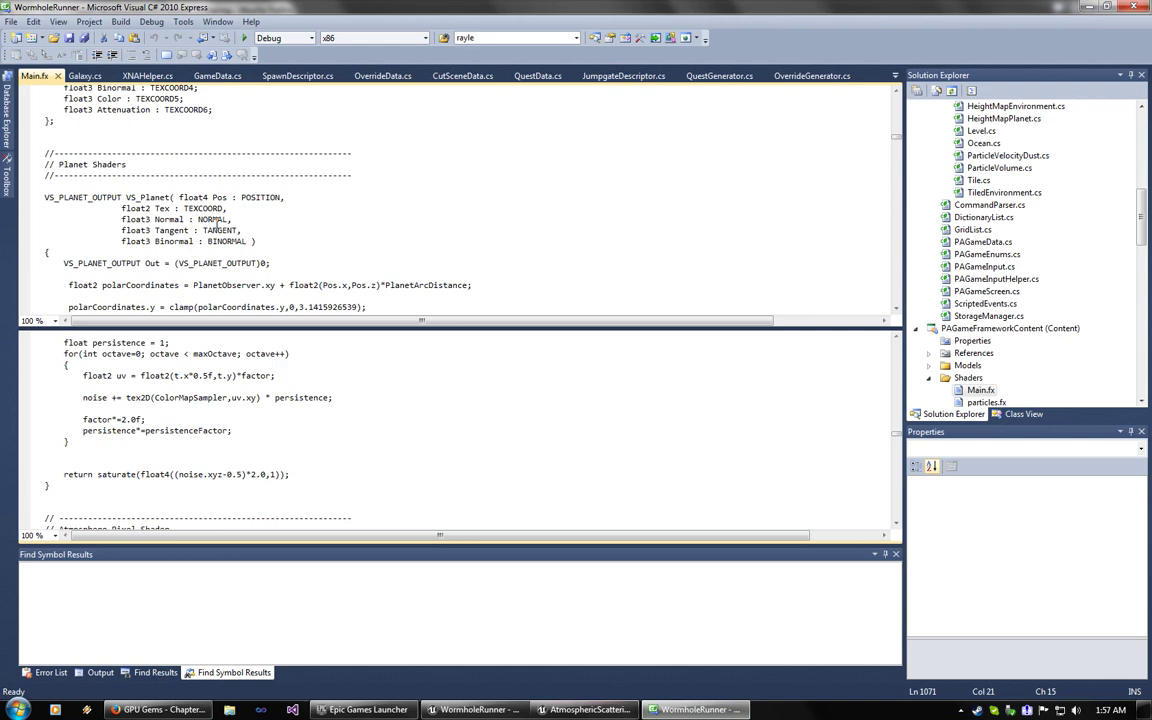
scroll(216, 220, up, 12)
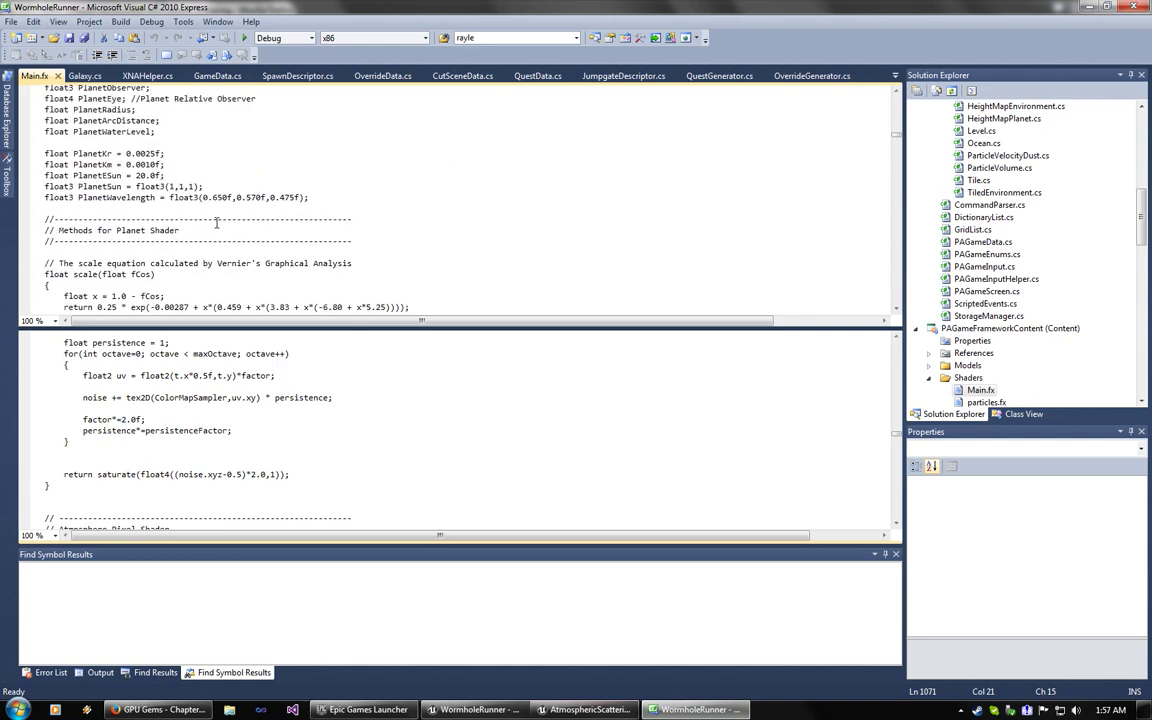
scroll(216, 223, up, 15)
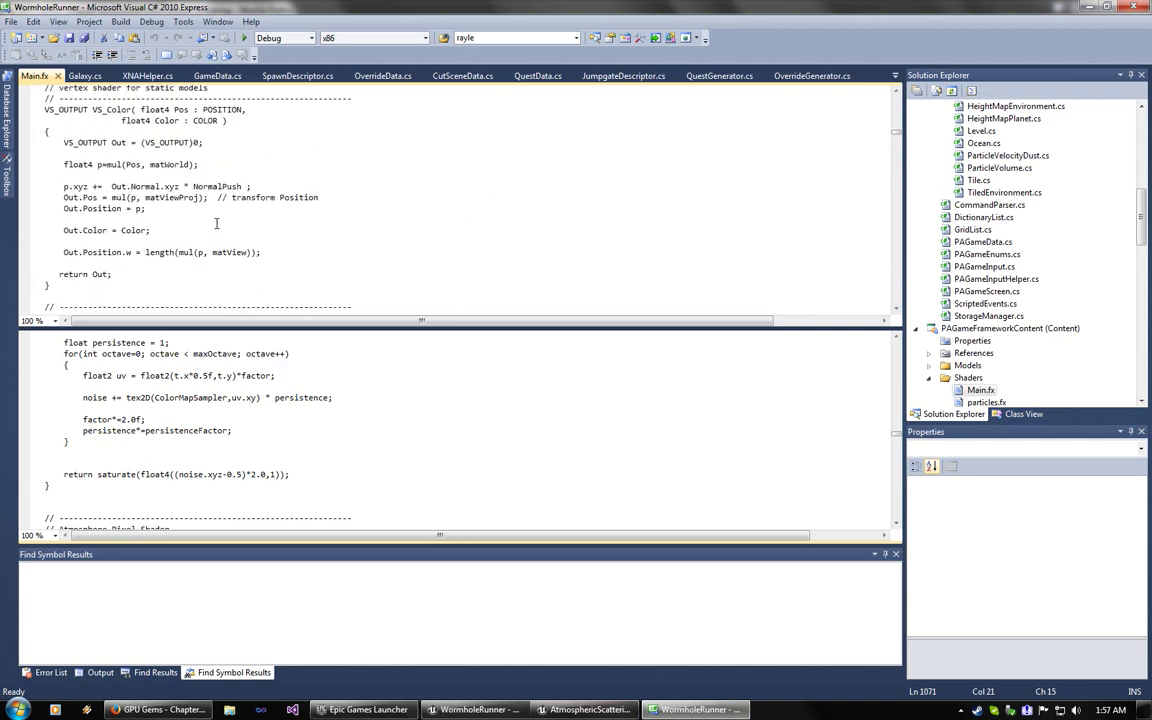
scroll(216, 223, up, 10)
scroll(216, 223, down, 4)
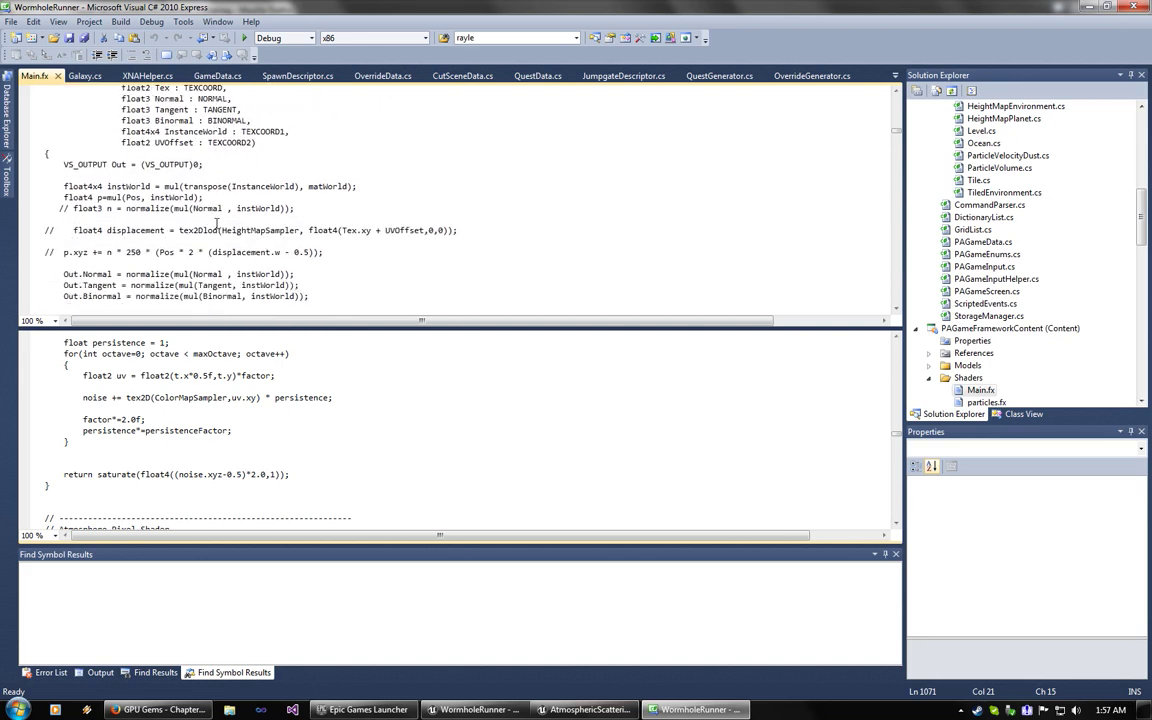
scroll(216, 222, up, 7)
scroll(216, 224, up, 15)
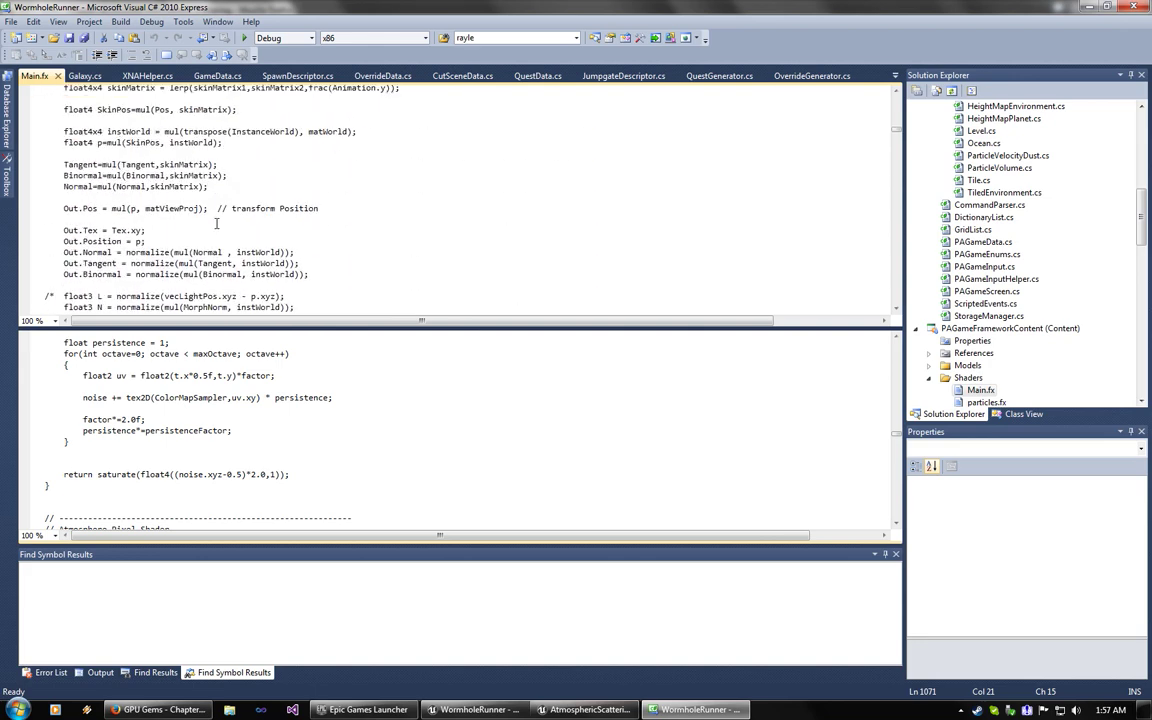
Step: Find the scale function under "Methods for Planet Shader" in Main.fx and highlight its return expression for review
scroll(216, 223, down, 10)
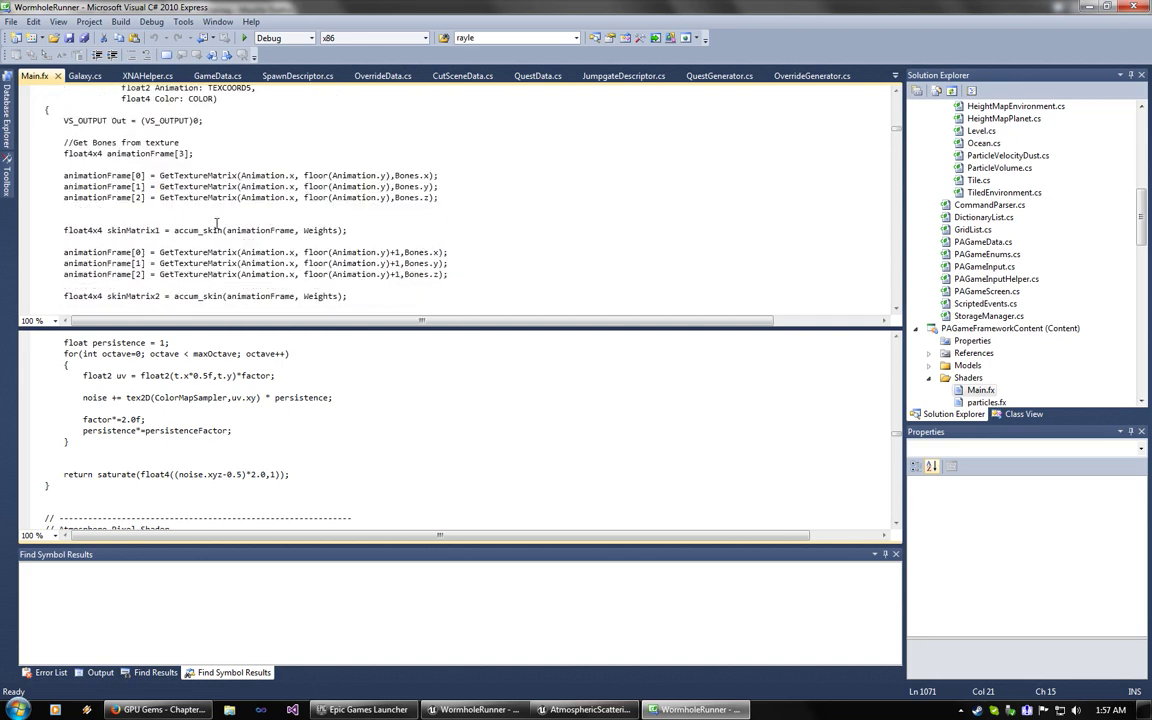
scroll(216, 224, down, 10)
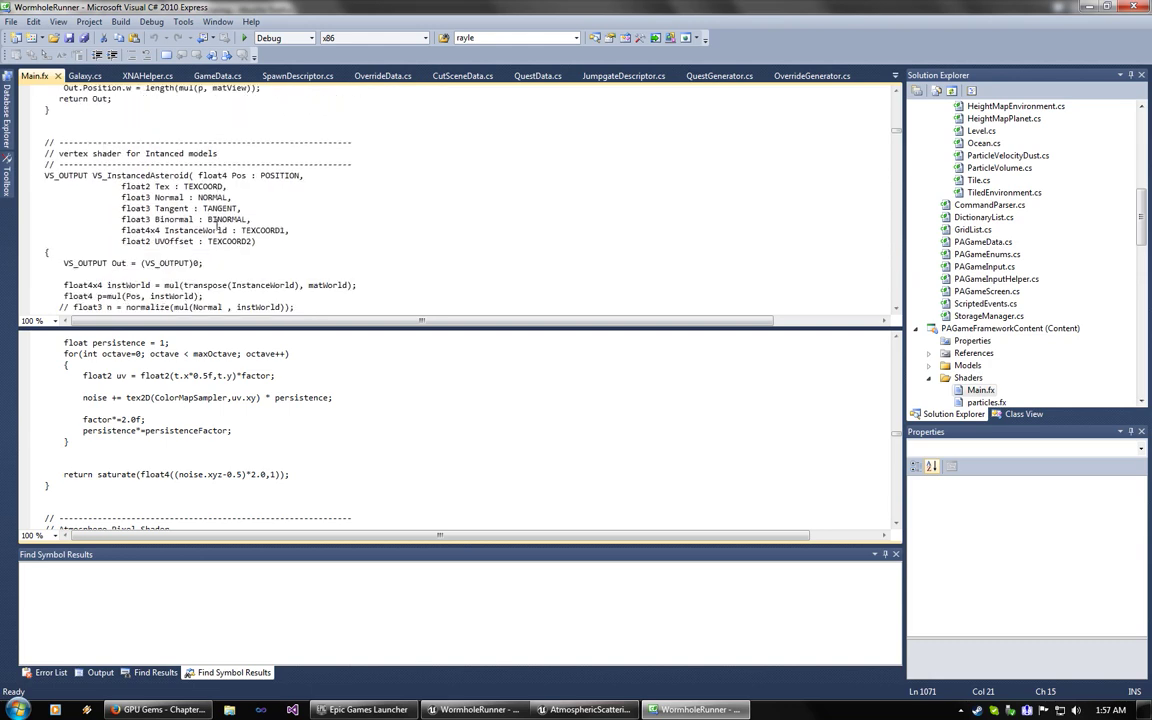
scroll(216, 224, down, 5)
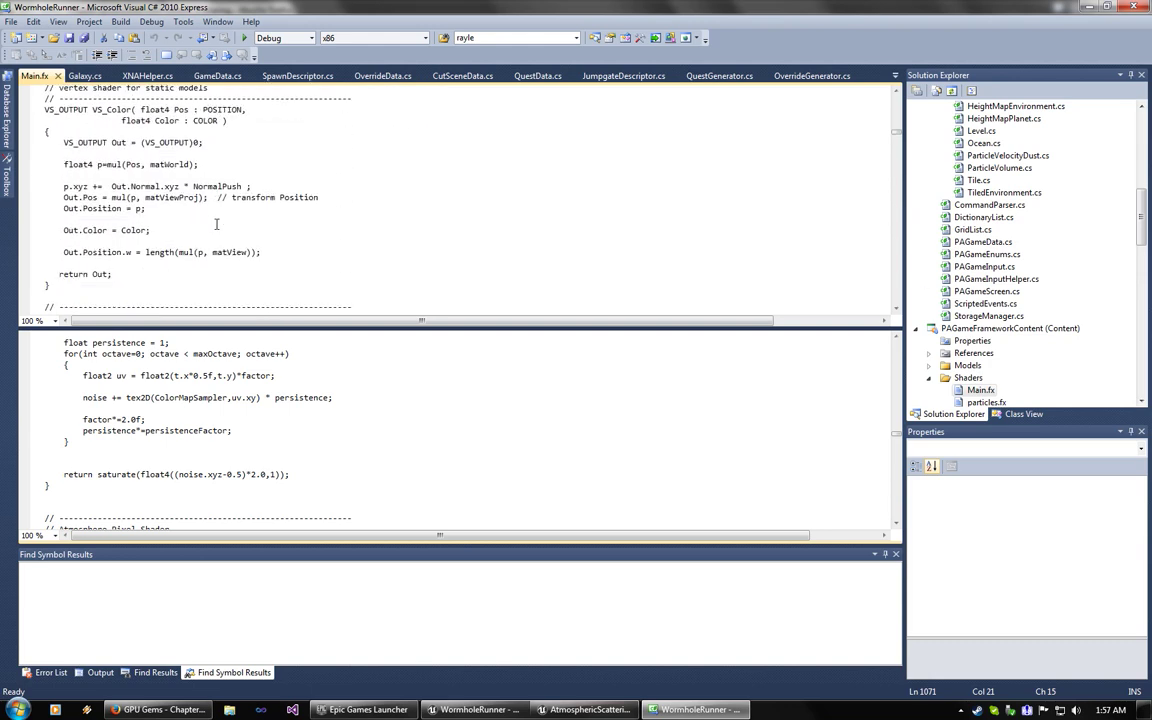
scroll(216, 224, down, 7)
scroll(216, 224, down, 5)
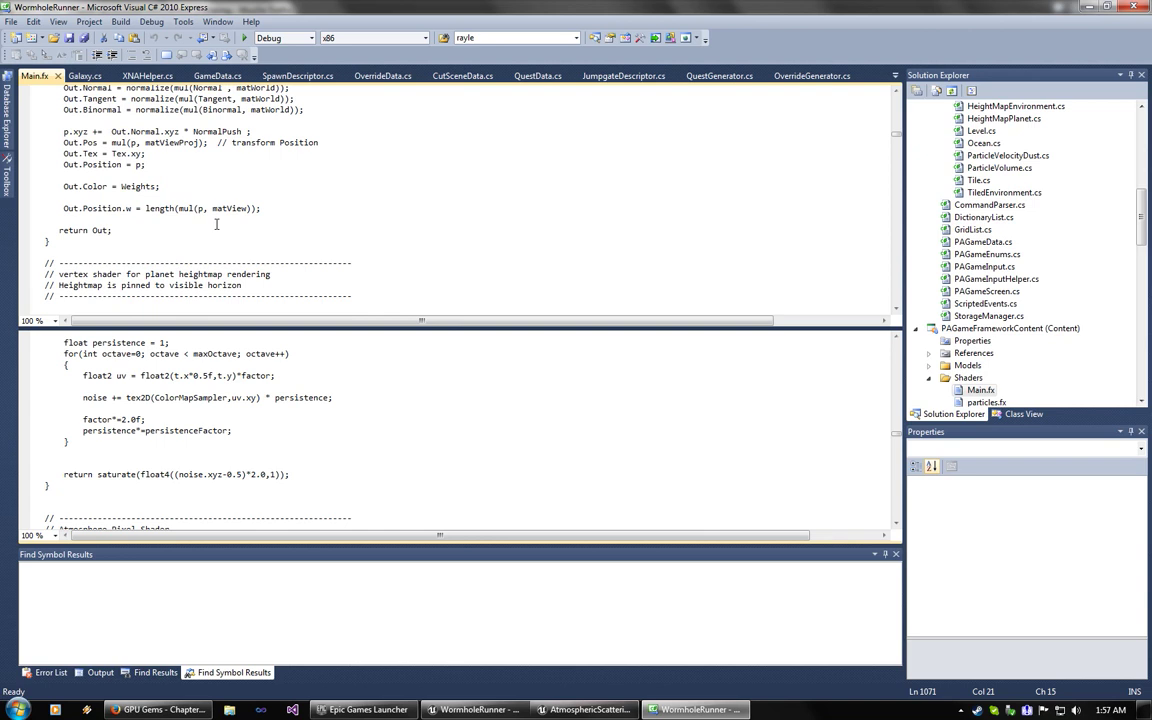
scroll(216, 224, down, 5)
scroll(216, 224, down, 3)
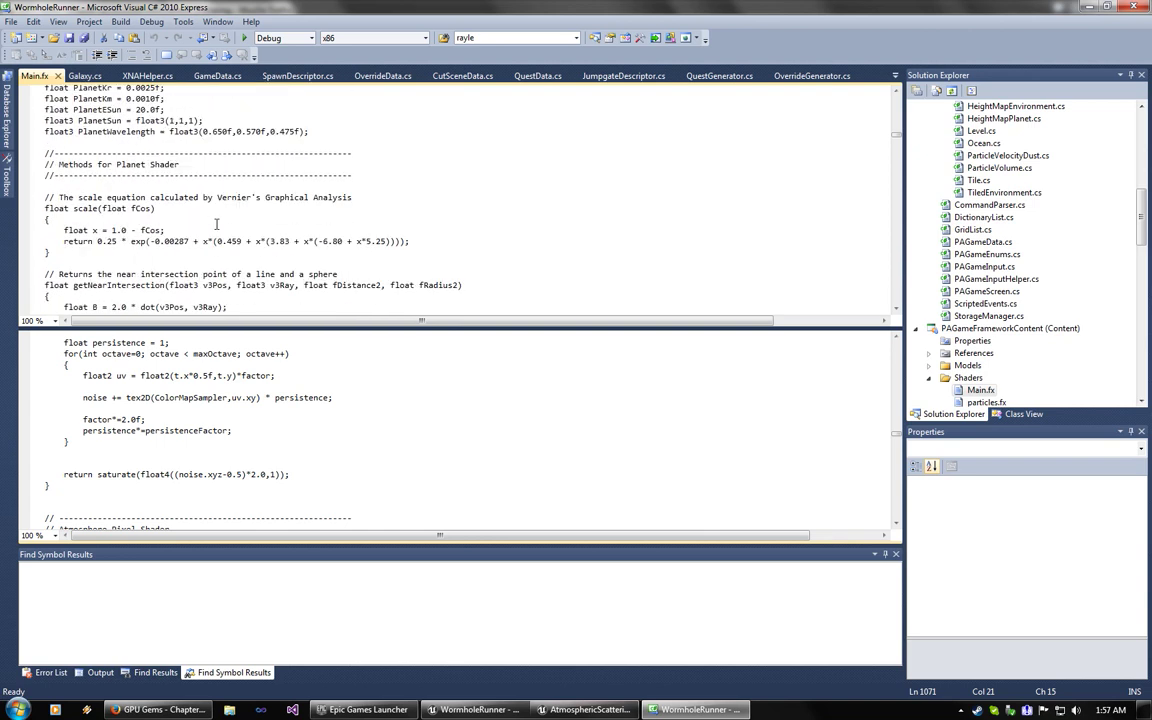
scroll(216, 224, down, 2)
drag(96, 175, 464, 182)
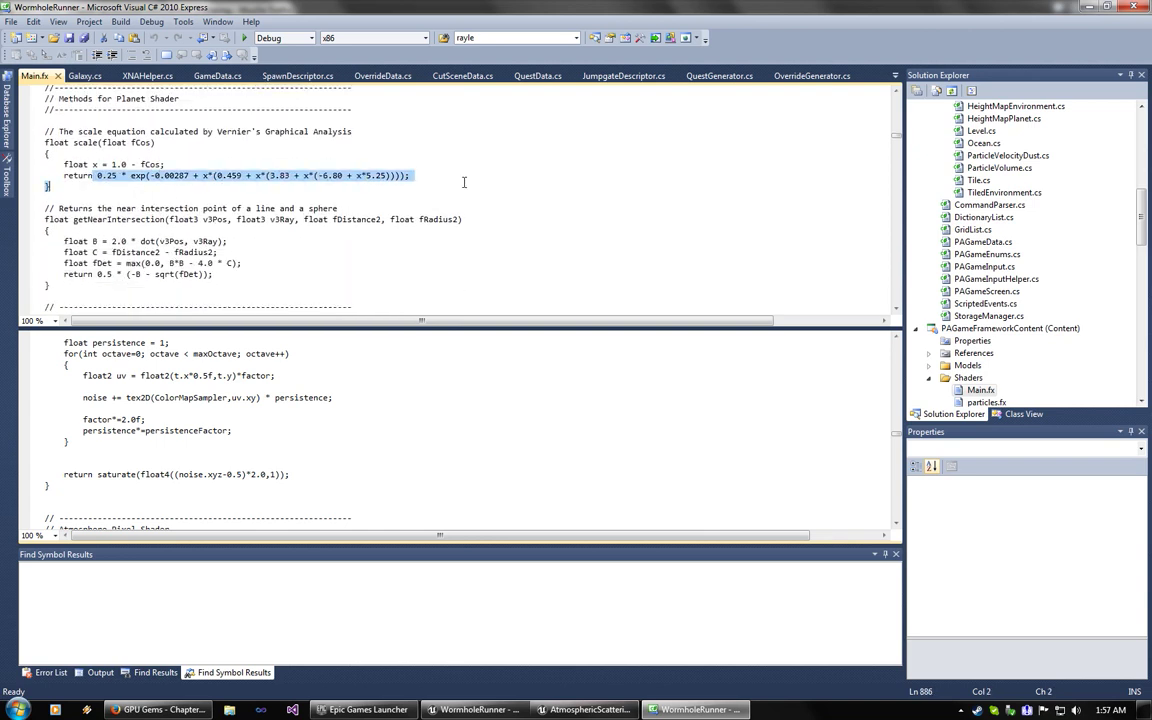
click(464, 182)
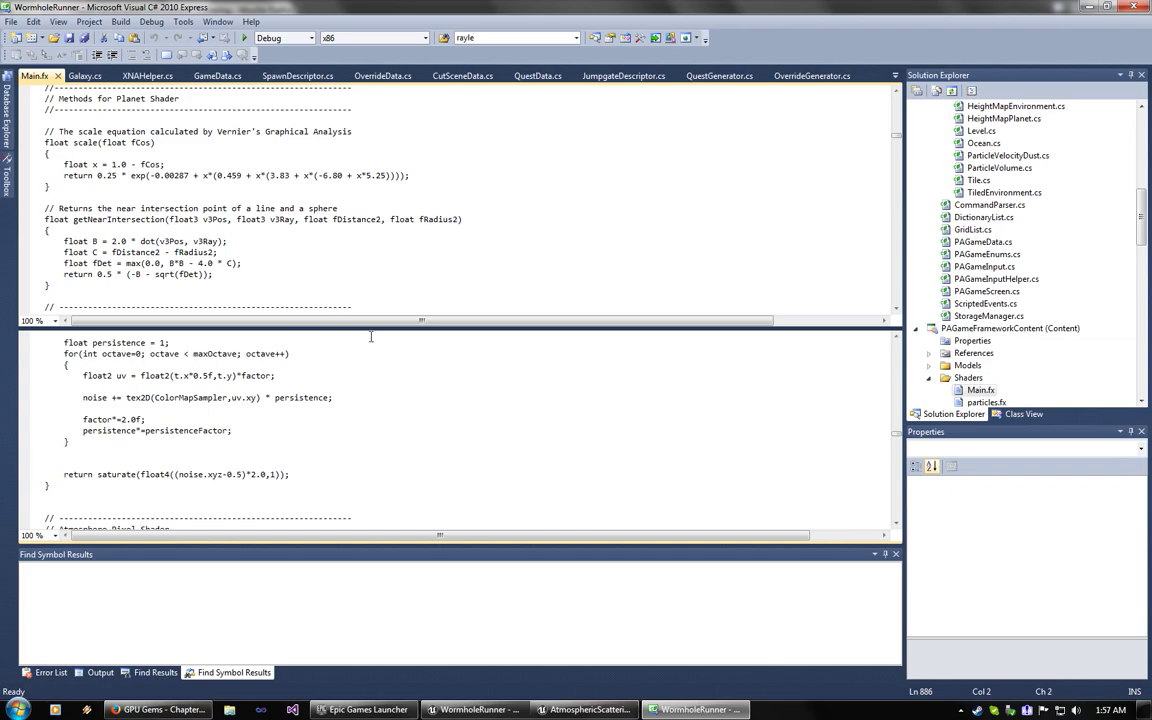
Step: Return to the AtmosphericScattering graph in Unreal Engine and trace the Multiply and Add chain in the scatter block
click(604, 714)
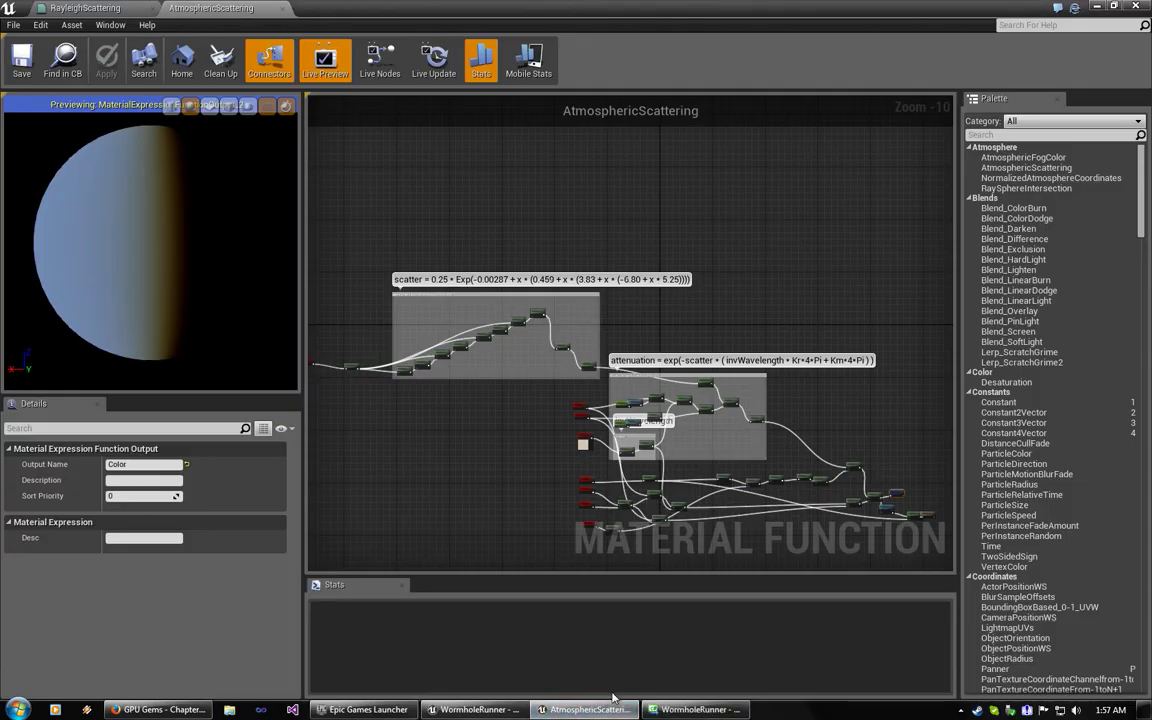
scroll(441, 410, up, 4)
right_drag(494, 436, 434, 520)
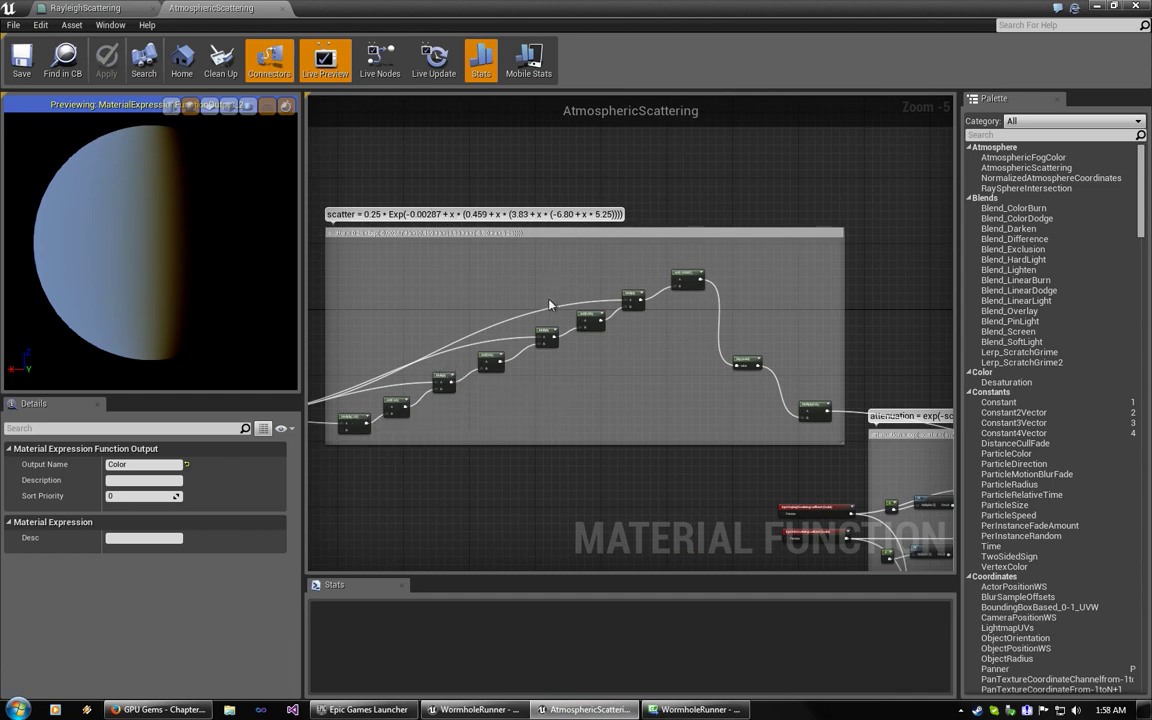
scroll(503, 281, up, 3)
right_drag(488, 260, 225, 355)
right_drag(702, 305, 482, 260)
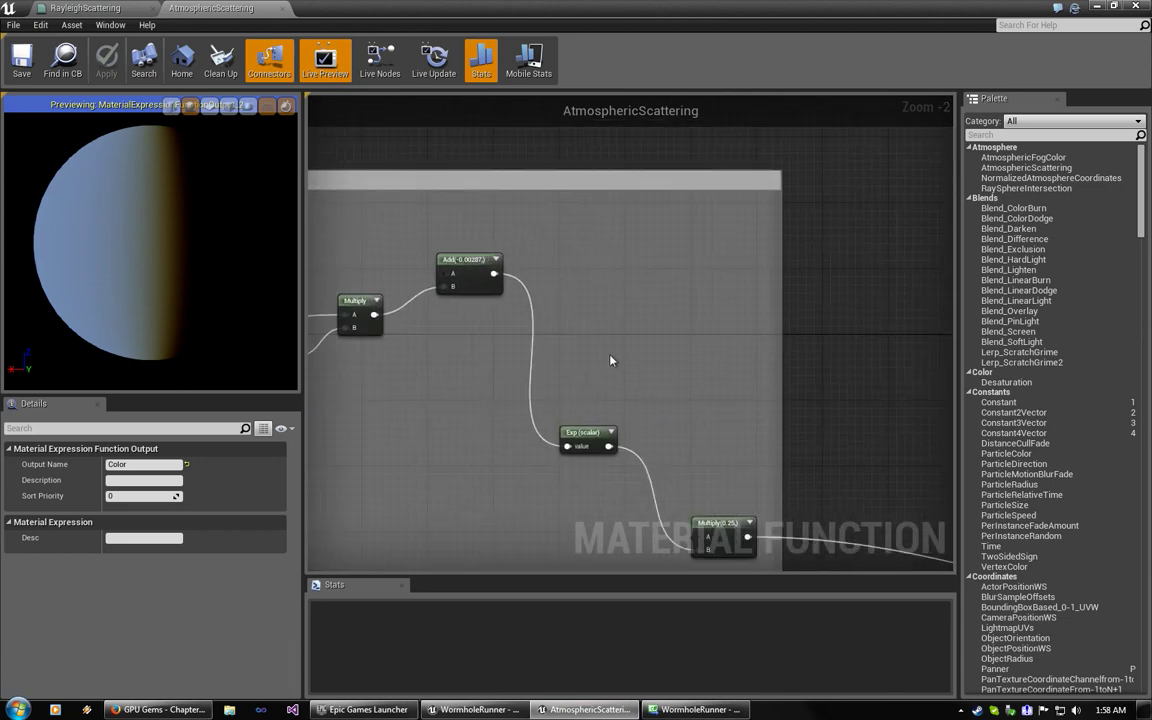
Step: Select the Exp (scalar) node in the scatter block and inspect its custom code
scroll(611, 356, up, 2)
right_drag(628, 359, 620, 246)
click(575, 342)
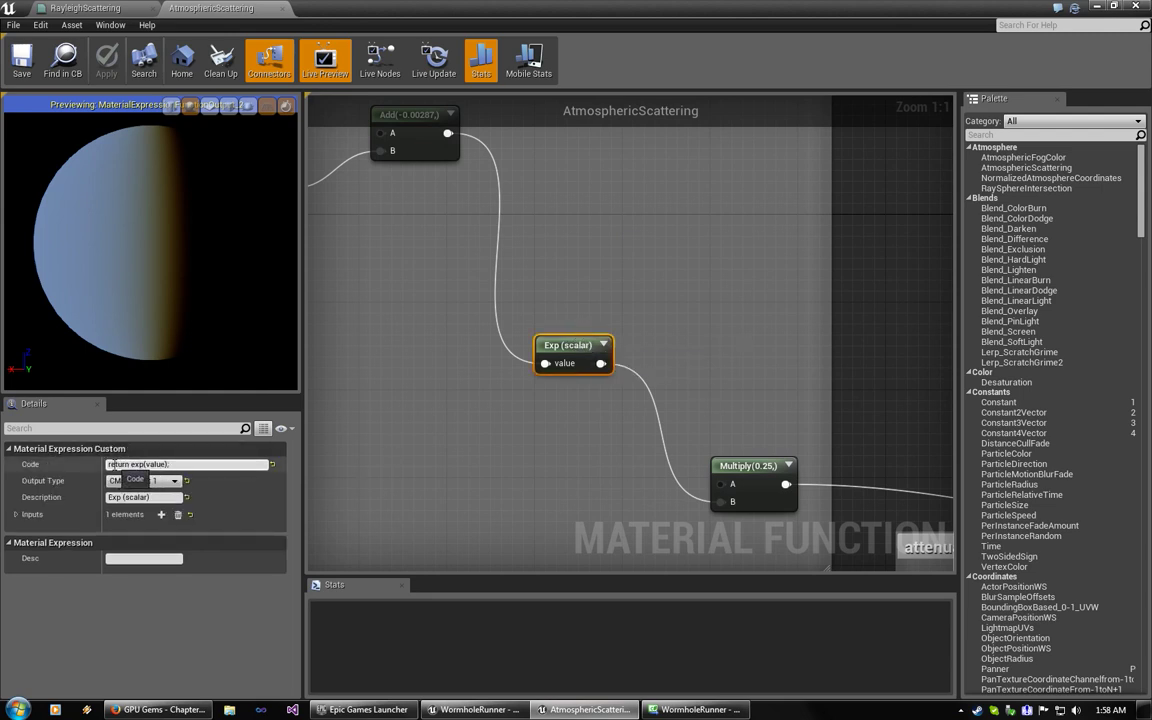
click(168, 464)
text(;)
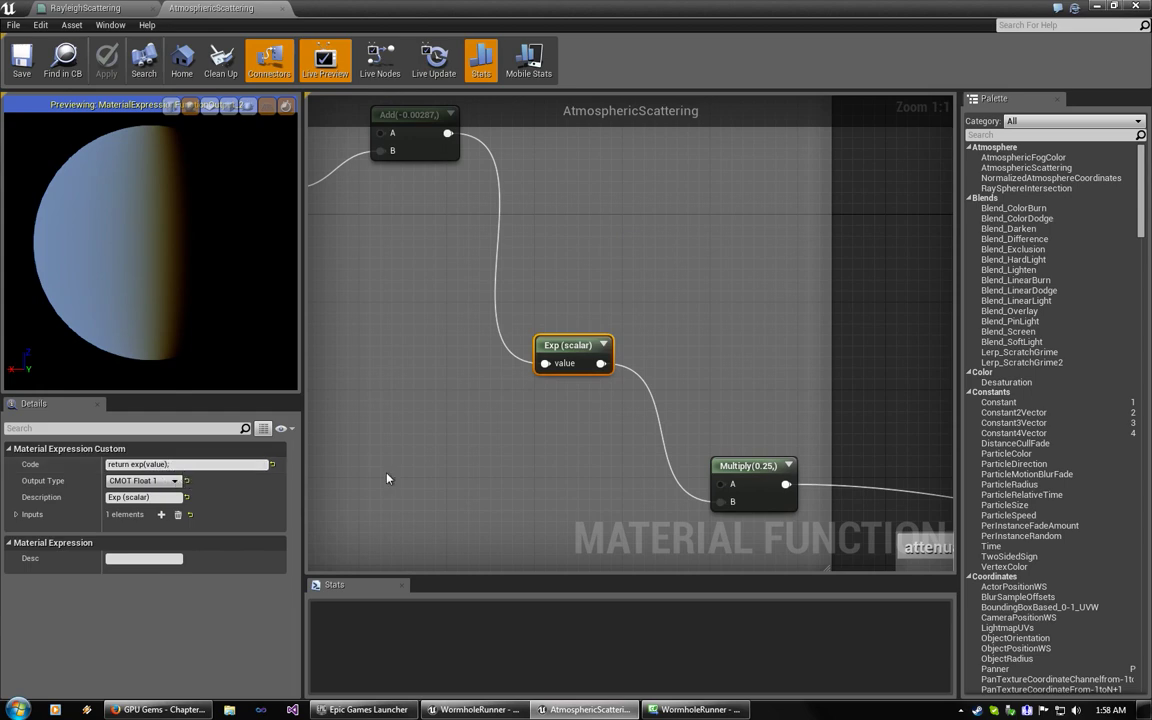
Step: Follow the scatter result from Multiply(0.25) into the attenuation block and examine that block's nodes
scroll(600, 483, down, 4)
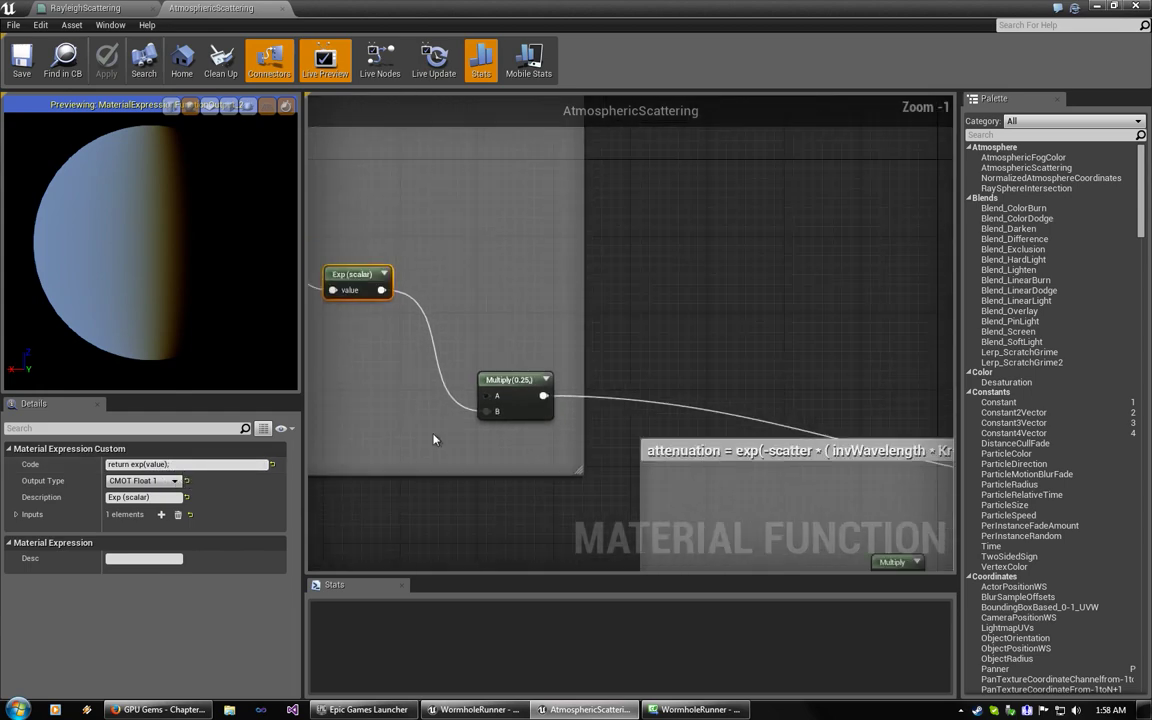
right_drag(559, 484, 344, 346)
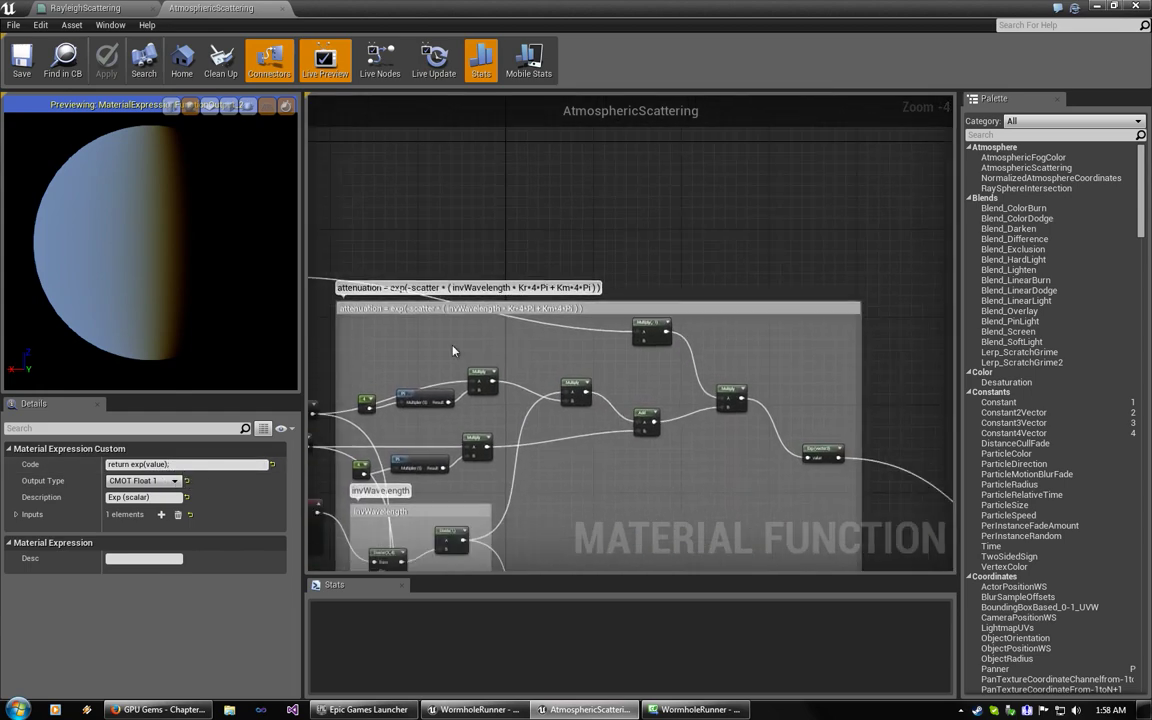
right_drag(450, 356, 543, 310)
scroll(556, 388, up, 2)
right_drag(676, 366, 571, 313)
scroll(671, 293, down, 2)
Step: Switch to the GPU Gems page in Firefox and review the phase function, out-scattering and in-scattering equations
click(160, 709)
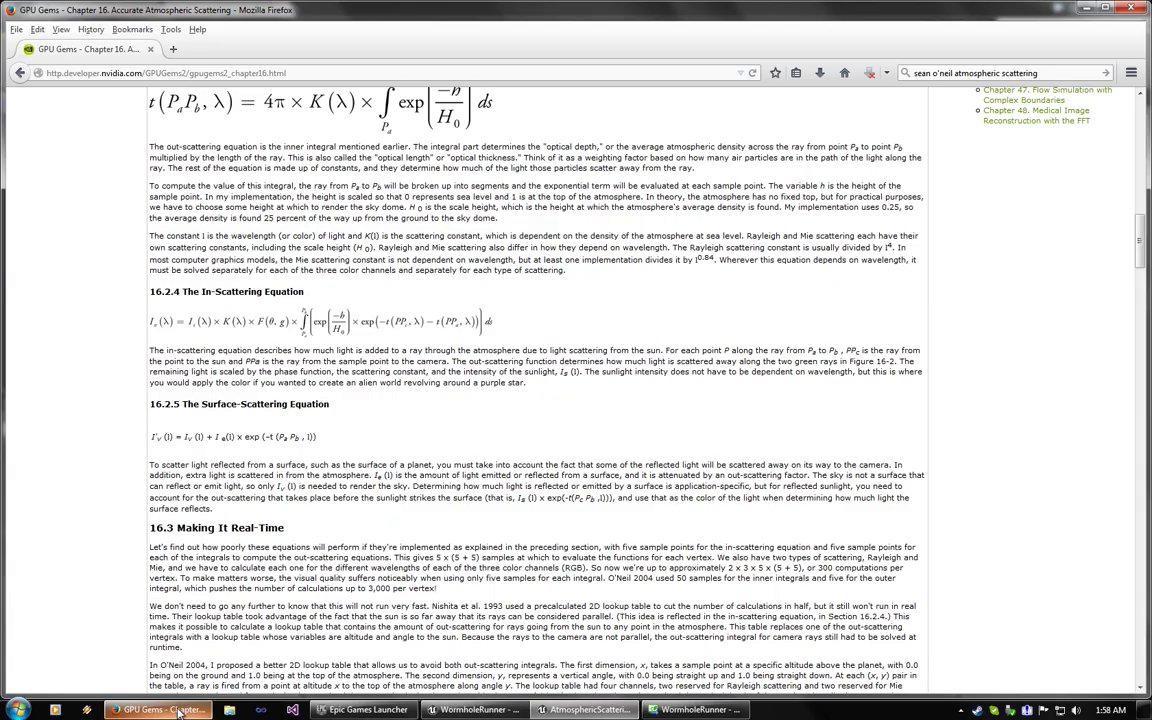
scroll(397, 521, up, 5)
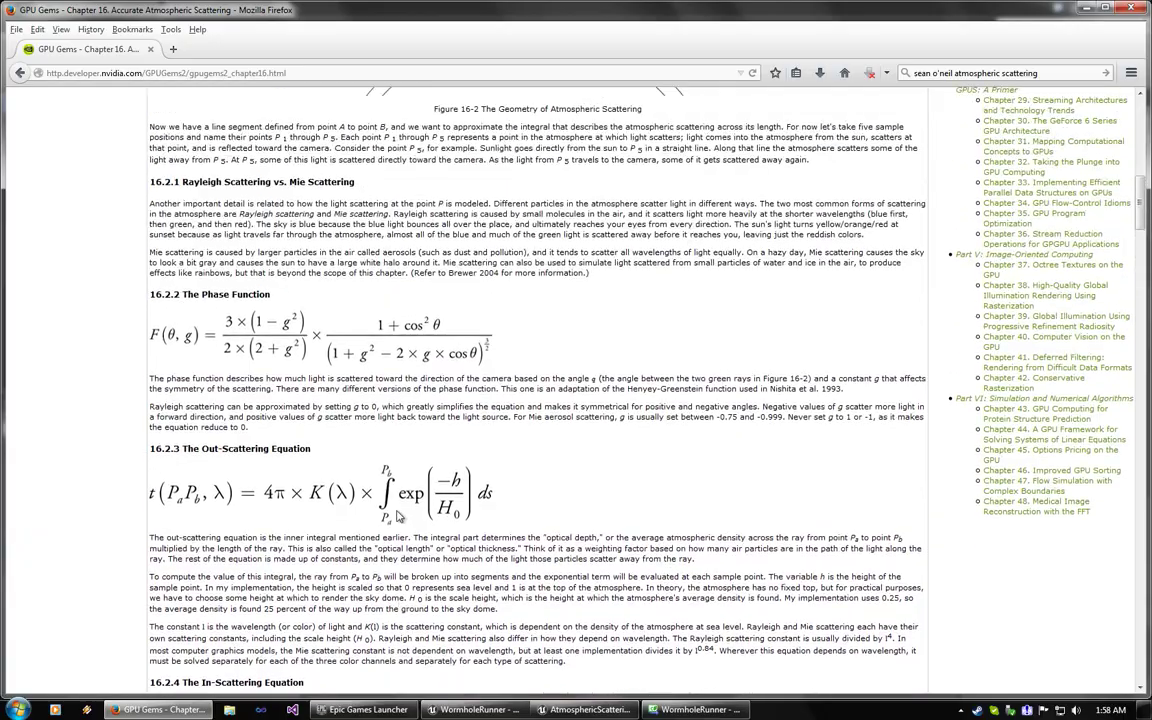
scroll(399, 515, down, 7)
scroll(399, 515, up, 9)
scroll(282, 498, down, 5)
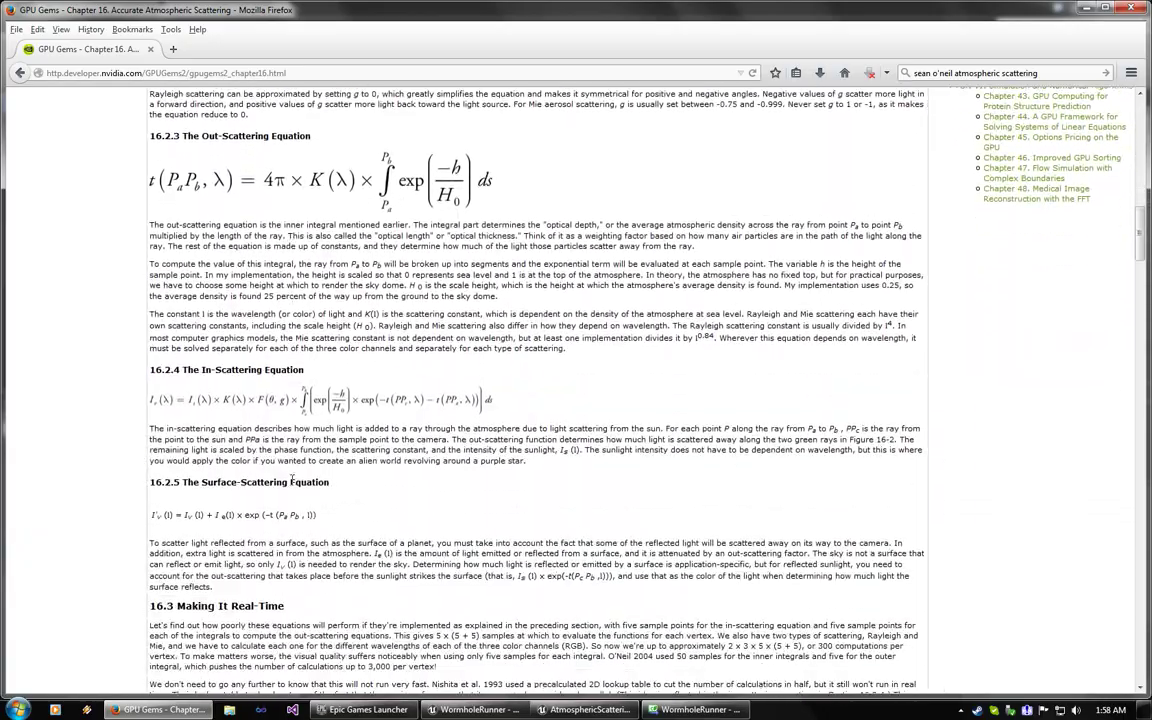
scroll(295, 481, down, 13)
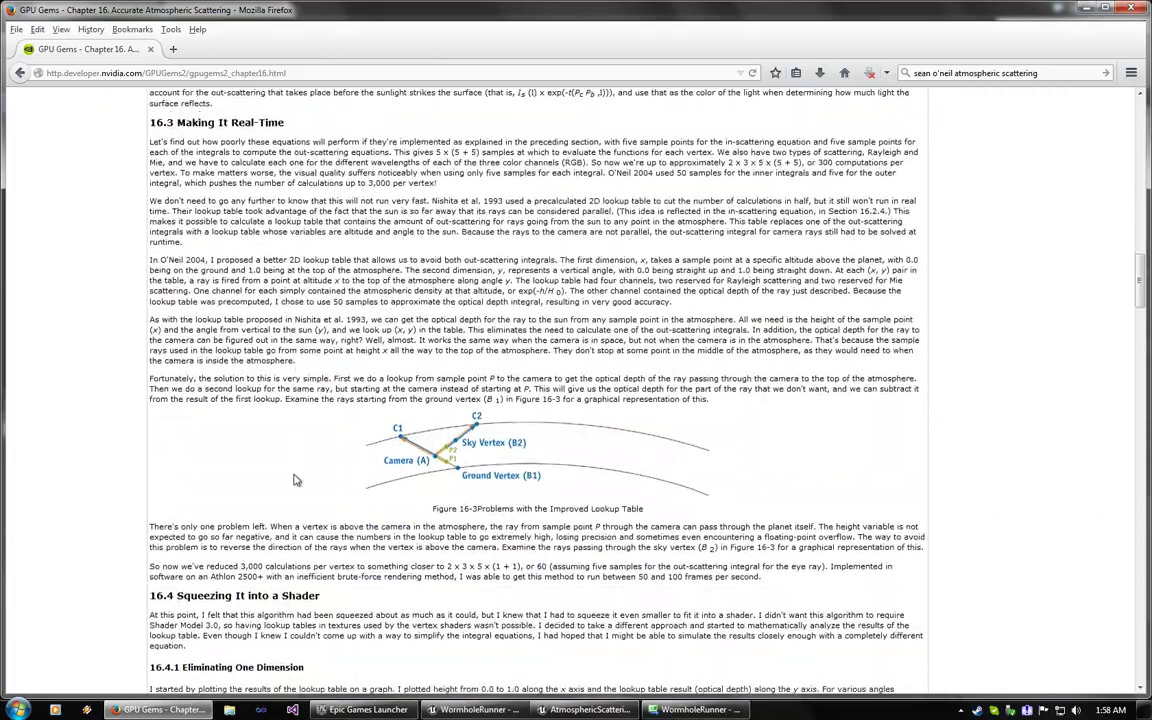
scroll(295, 478, up, 14)
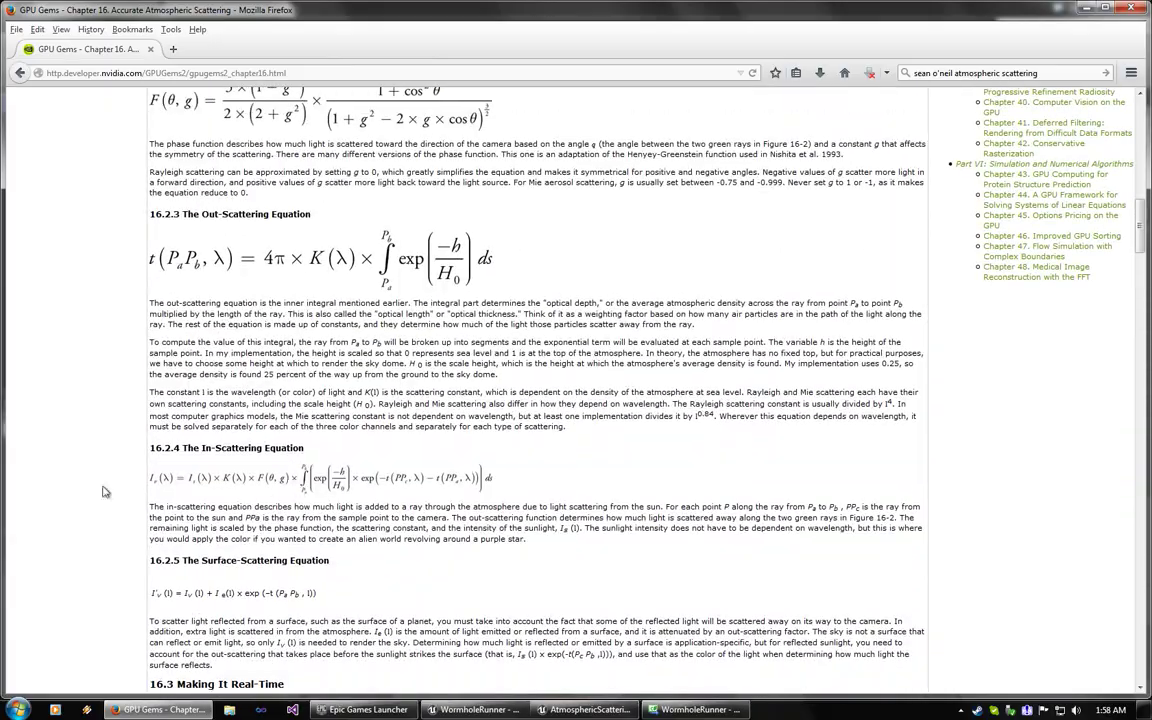
scroll(225, 478, up, 3)
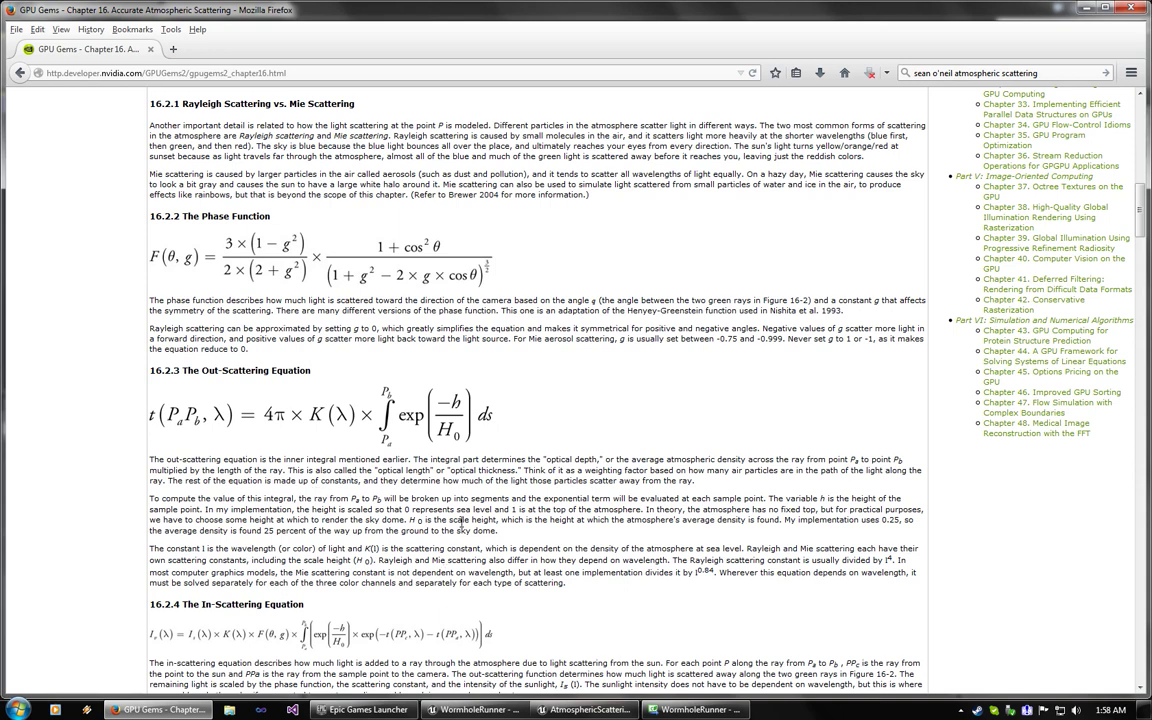
Step: Switch to Visual C# and open XNAHelper.cs to review the attenuation calculation in the SunlightColor method
click(585, 709)
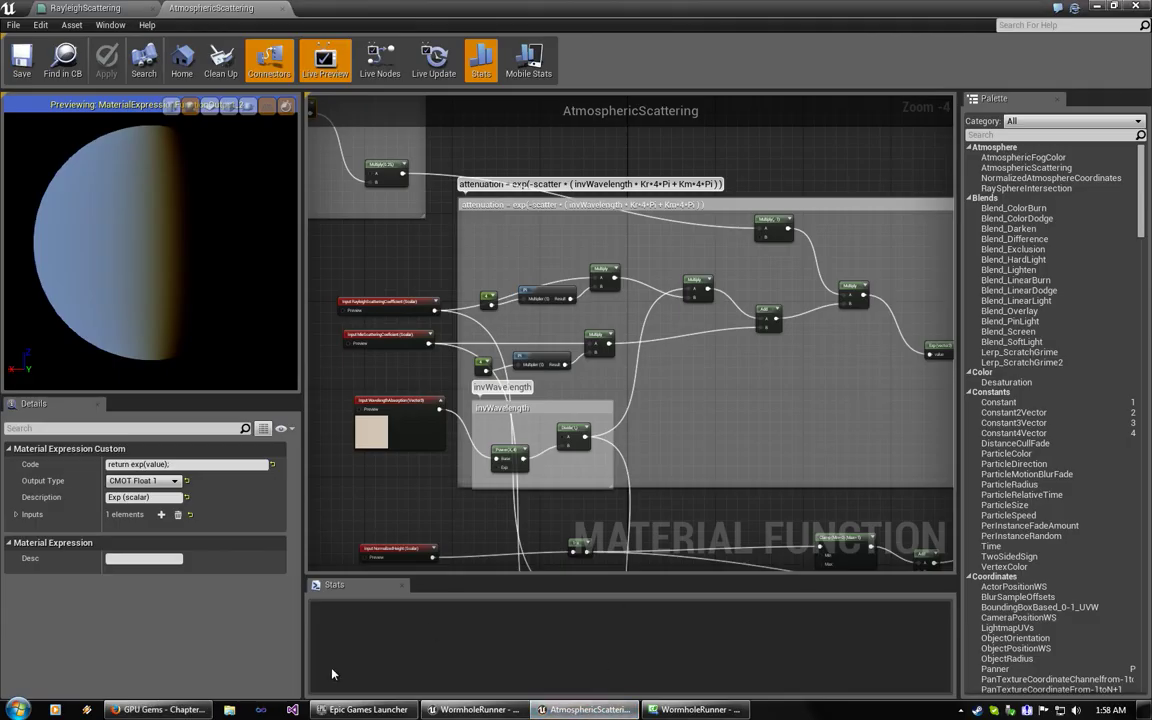
click(695, 709)
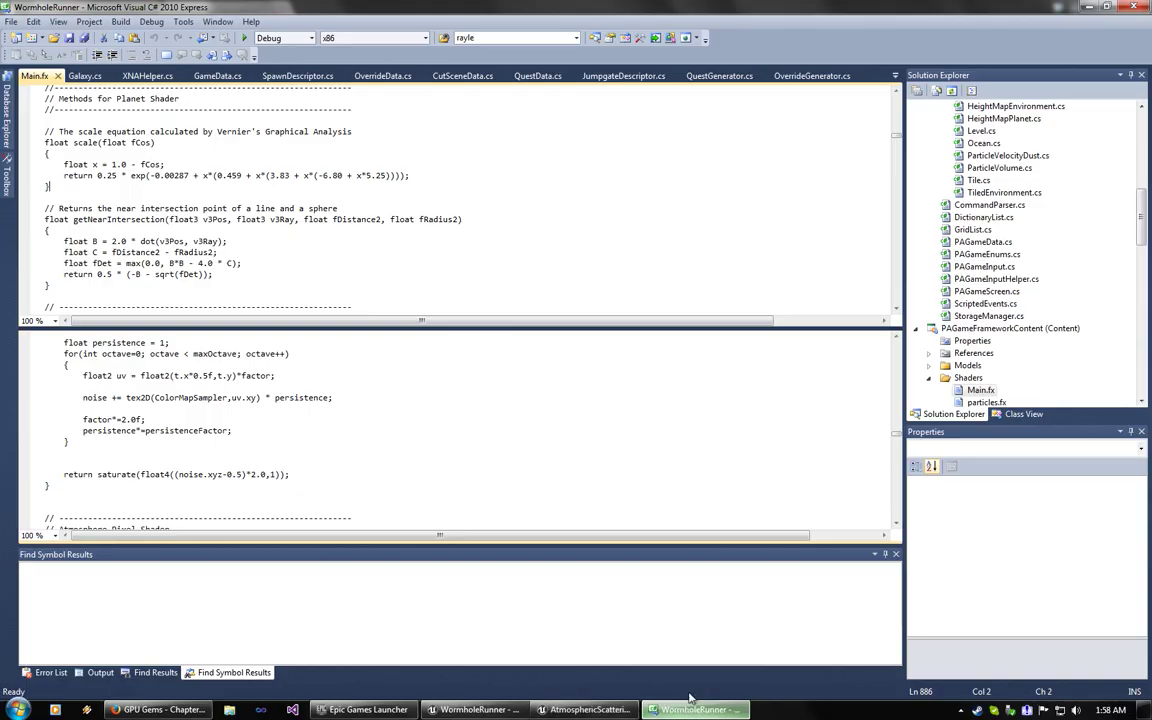
click(152, 78)
scroll(397, 367, down, 1)
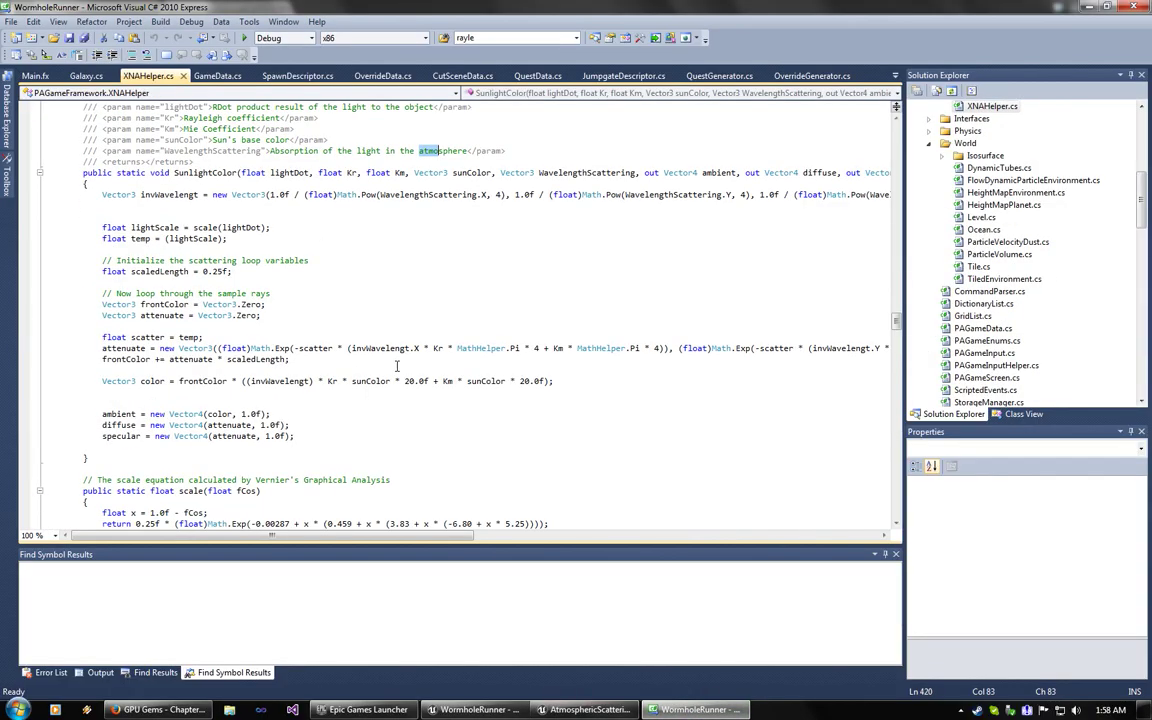
right_click(430, 275)
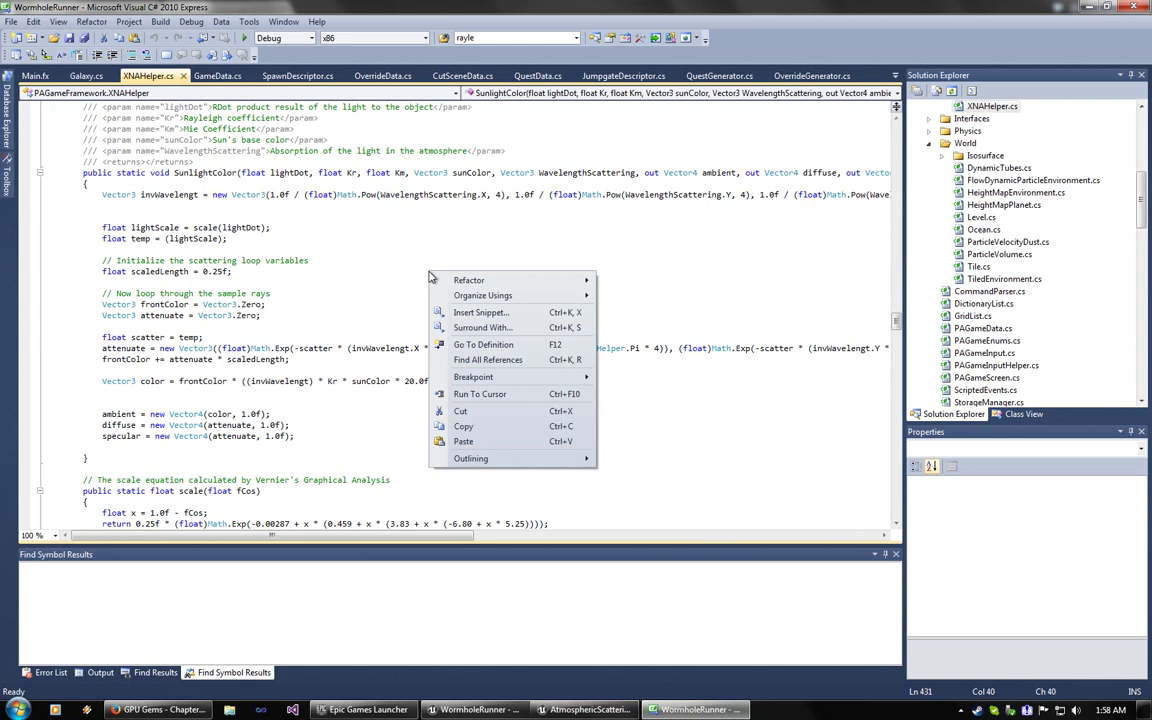
click(310, 246)
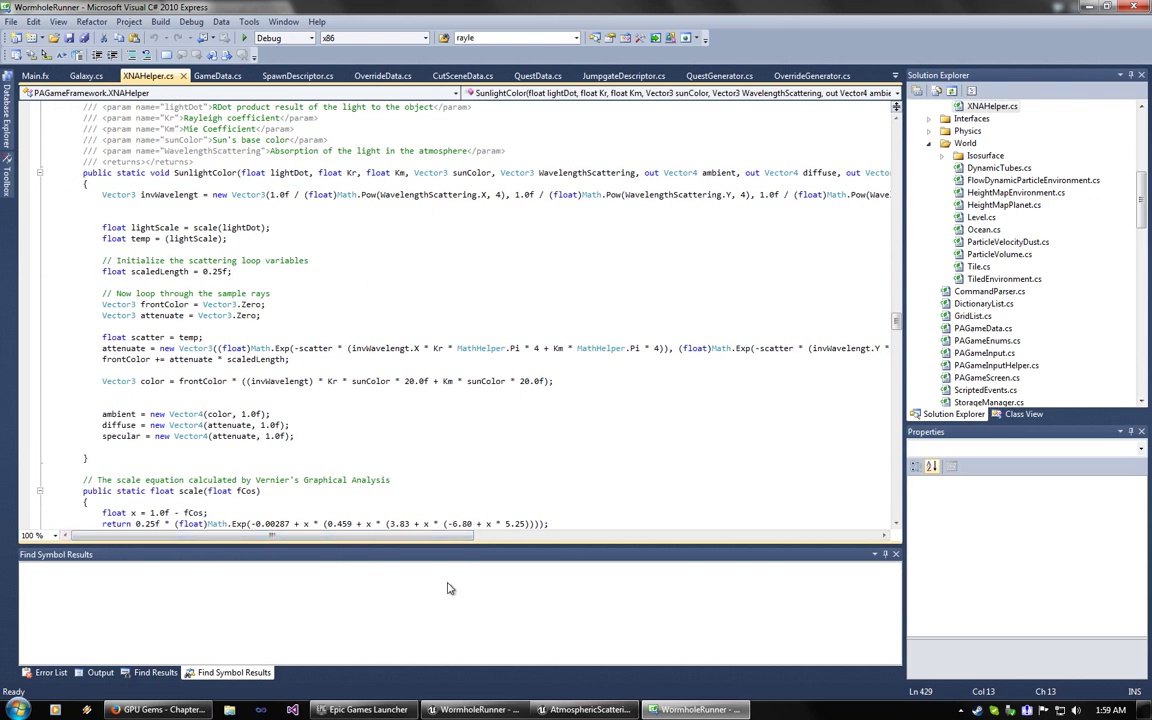
Step: Return to the AtmosphericScattering graph in Unreal Engine and compare the attenuation formula with the block's inputs and its Multiply and Add nodes
click(585, 709)
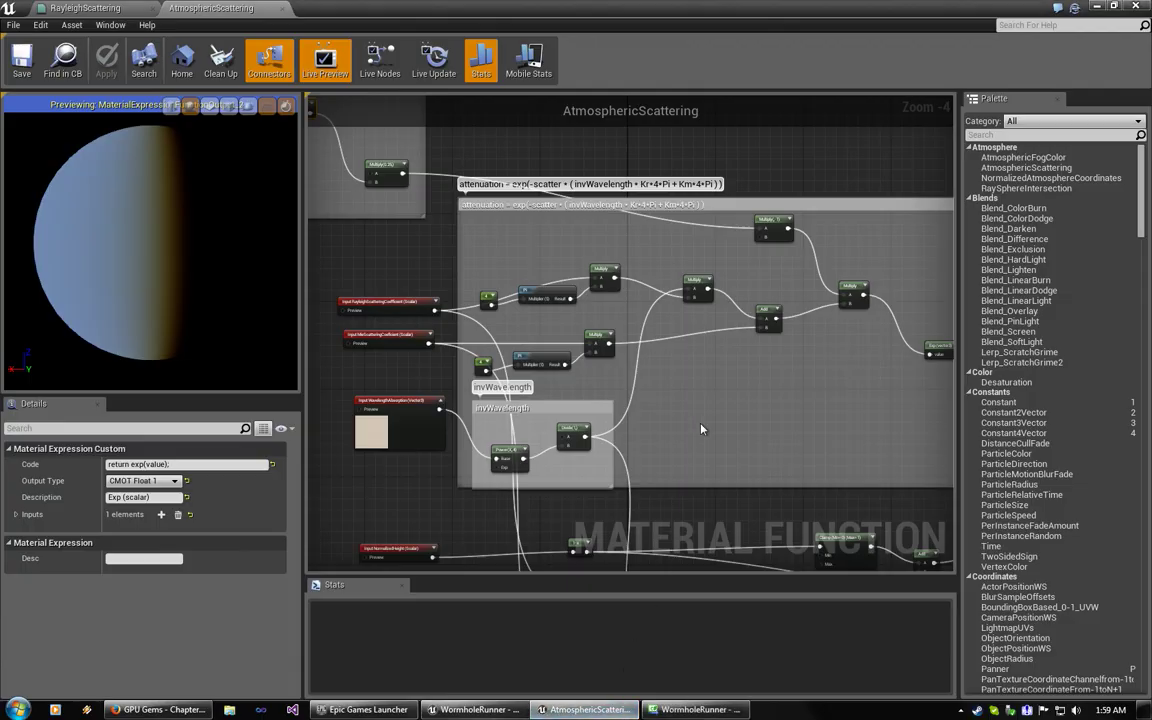
scroll(492, 287, up, 3)
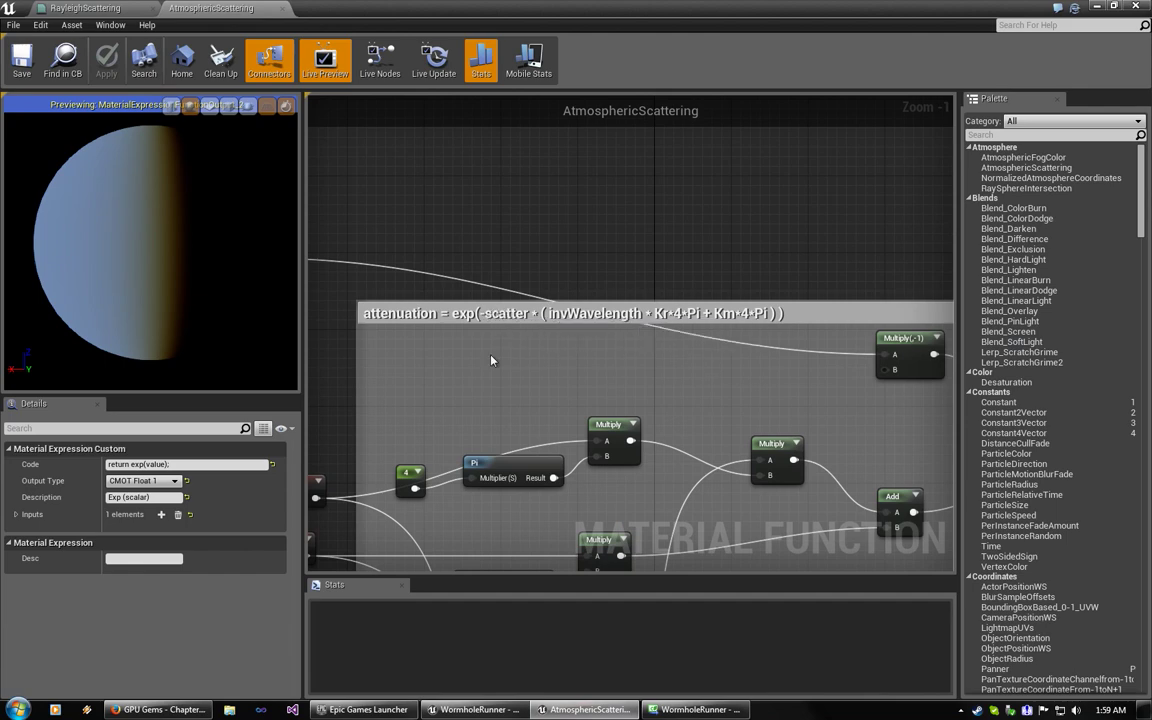
right_drag(494, 360, 512, 301)
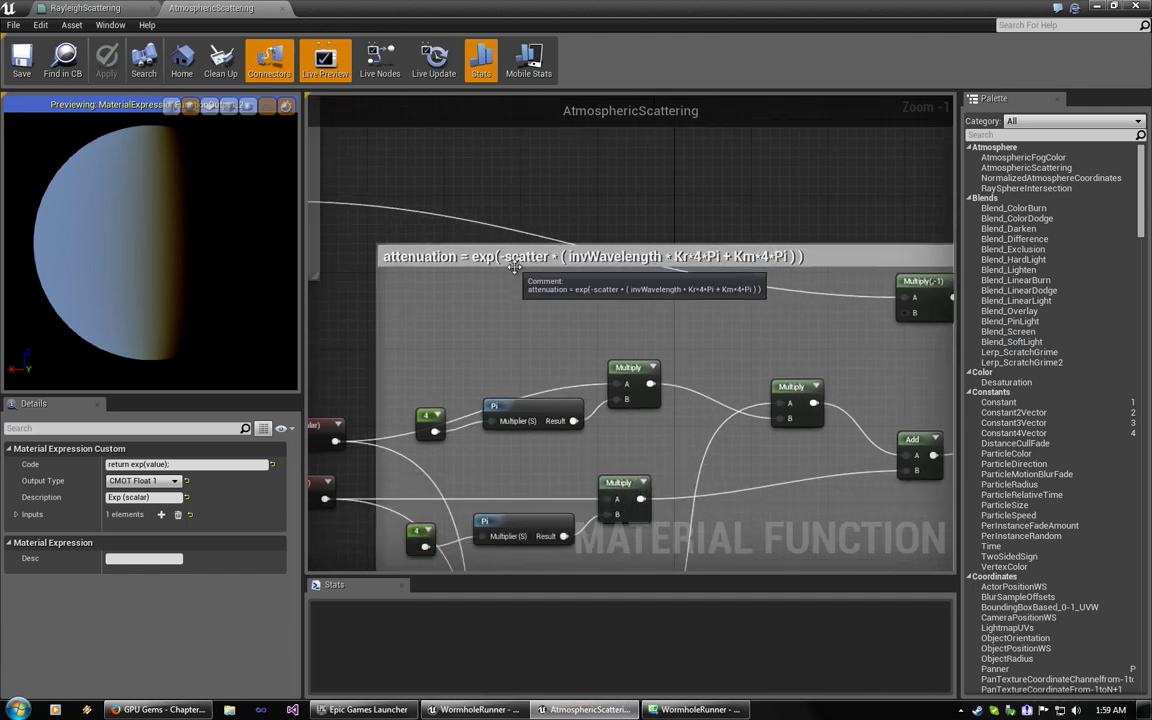
right_drag(530, 274, 579, 202)
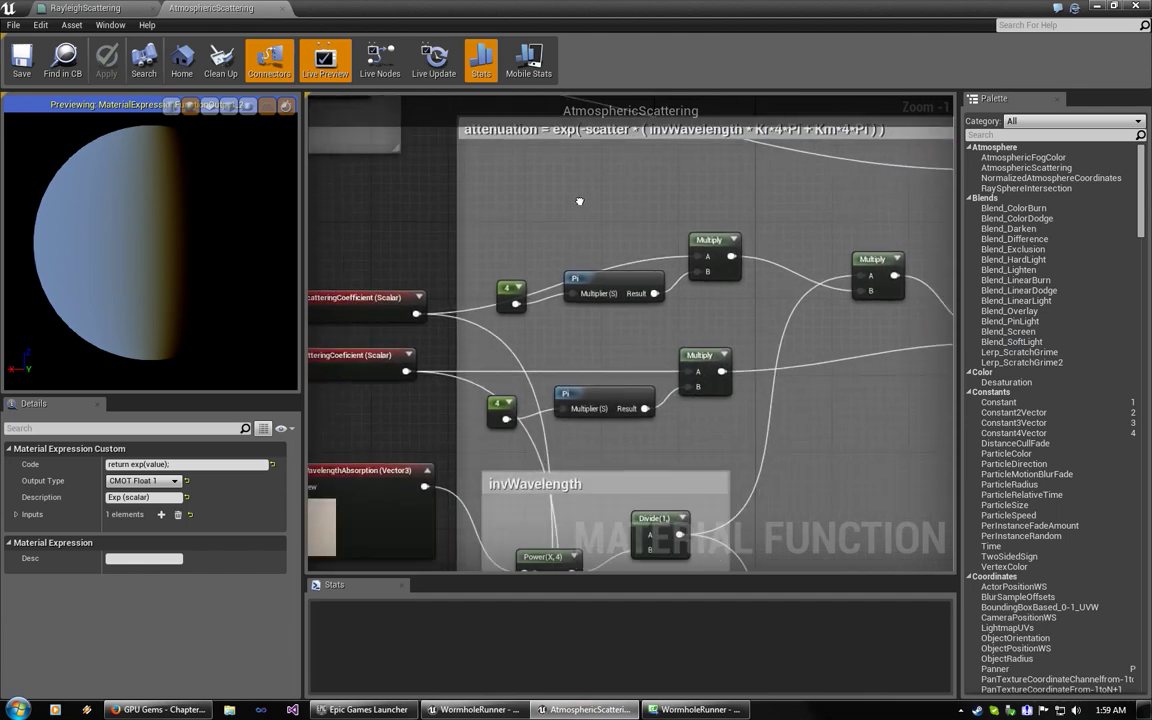
right_drag(436, 216, 591, 179)
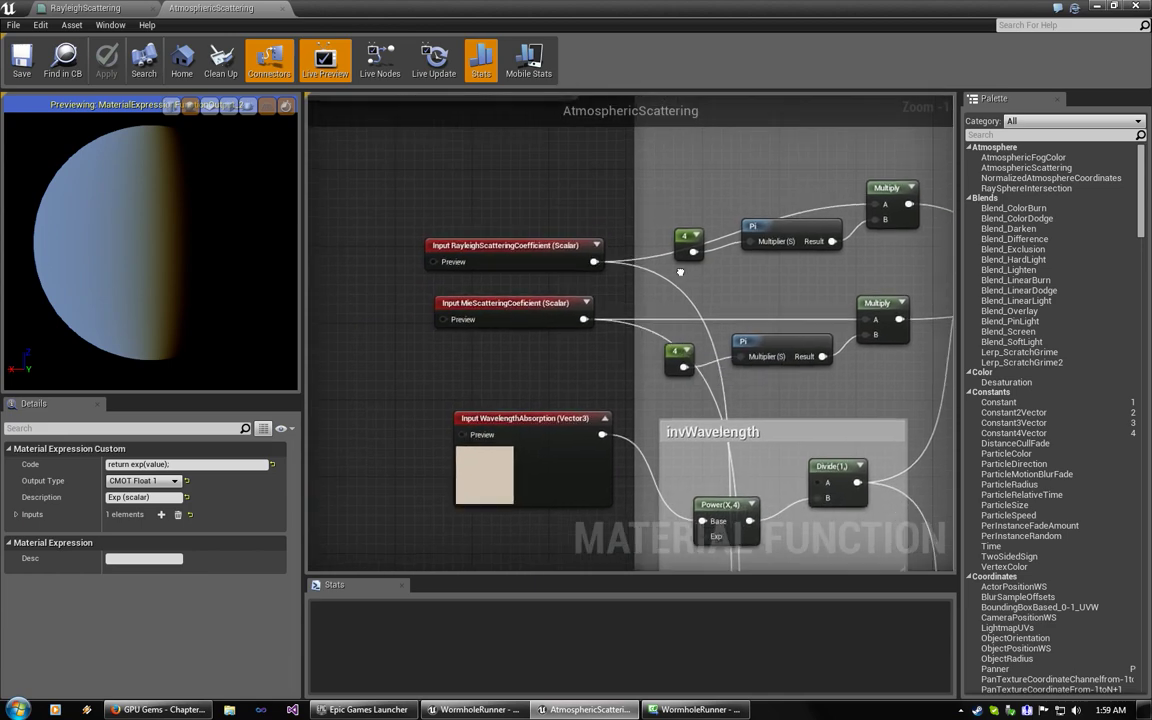
right_drag(680, 272, 519, 465)
right_drag(666, 344, 531, 399)
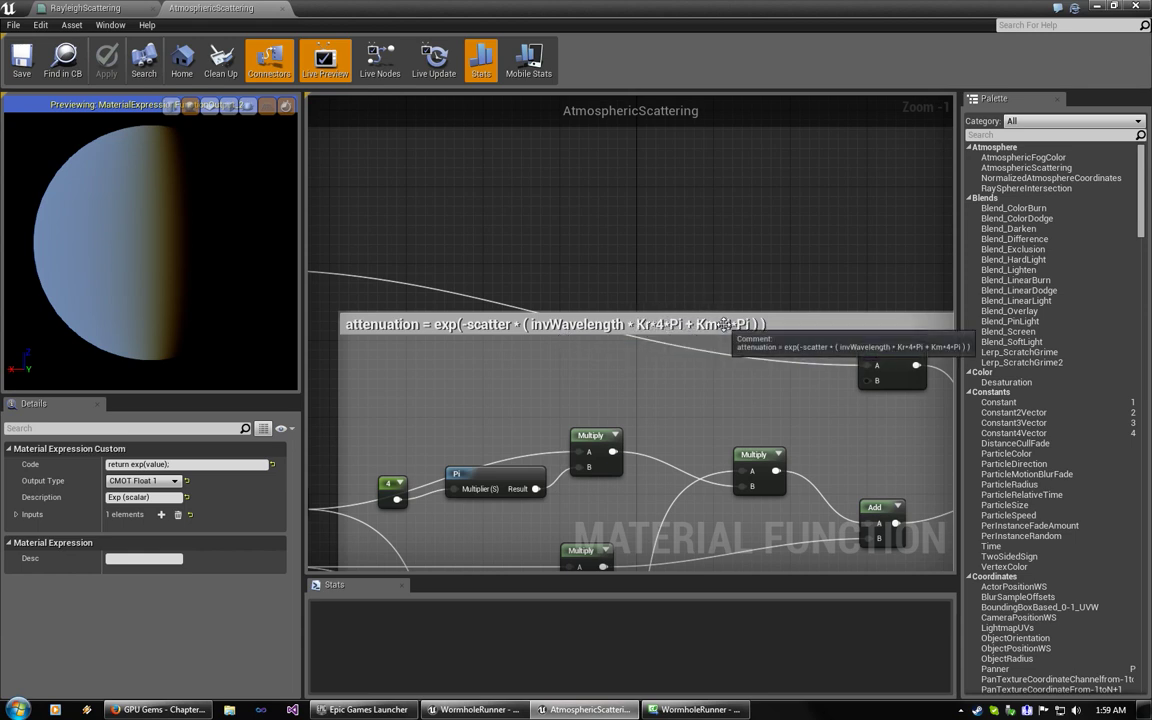
right_drag(591, 364, 628, 156)
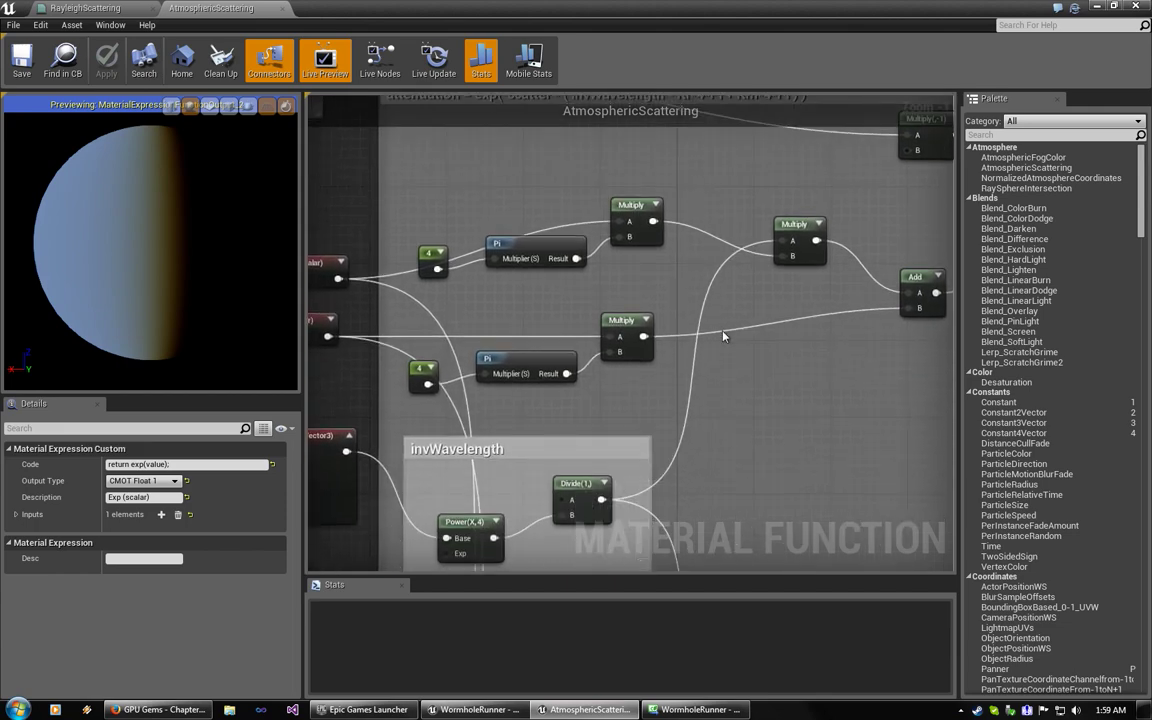
right_drag(724, 336, 486, 364)
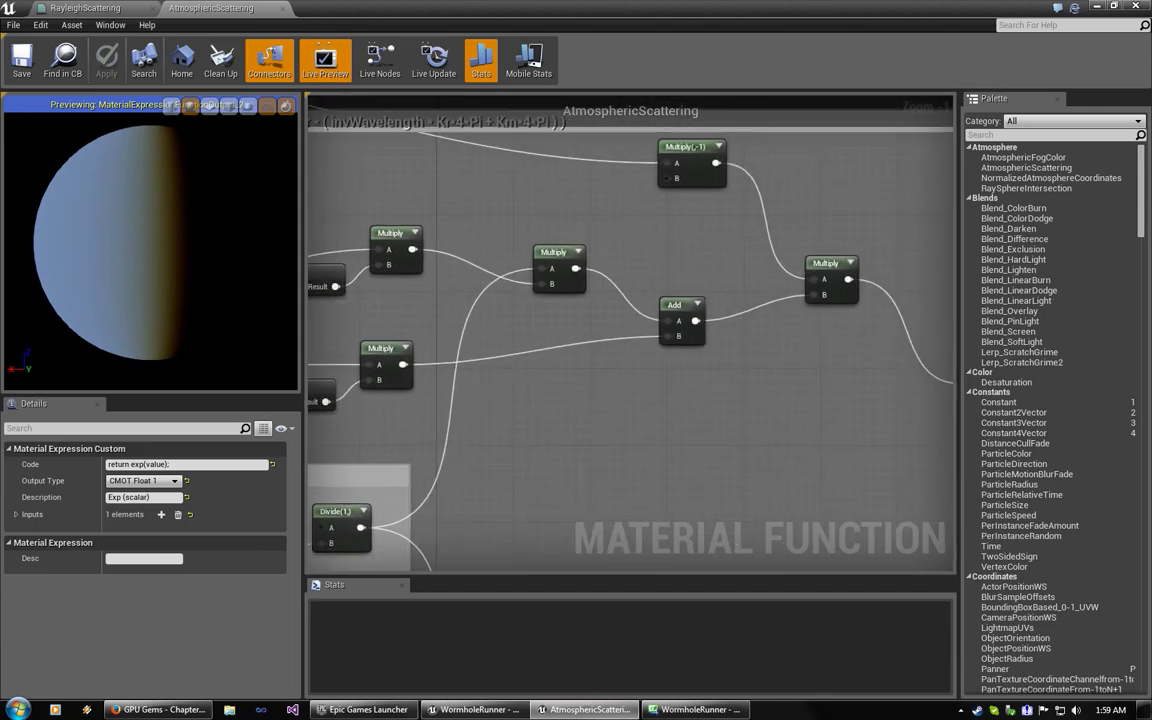
Step: Trace the Rayleigh and Mie coefficient inputs through their 4 × Pi multiplications and WavelengthAbsorption through the invWavelength block
right_drag(554, 462, 911, 430)
right_drag(805, 409, 793, 387)
right_drag(506, 368, 572, 363)
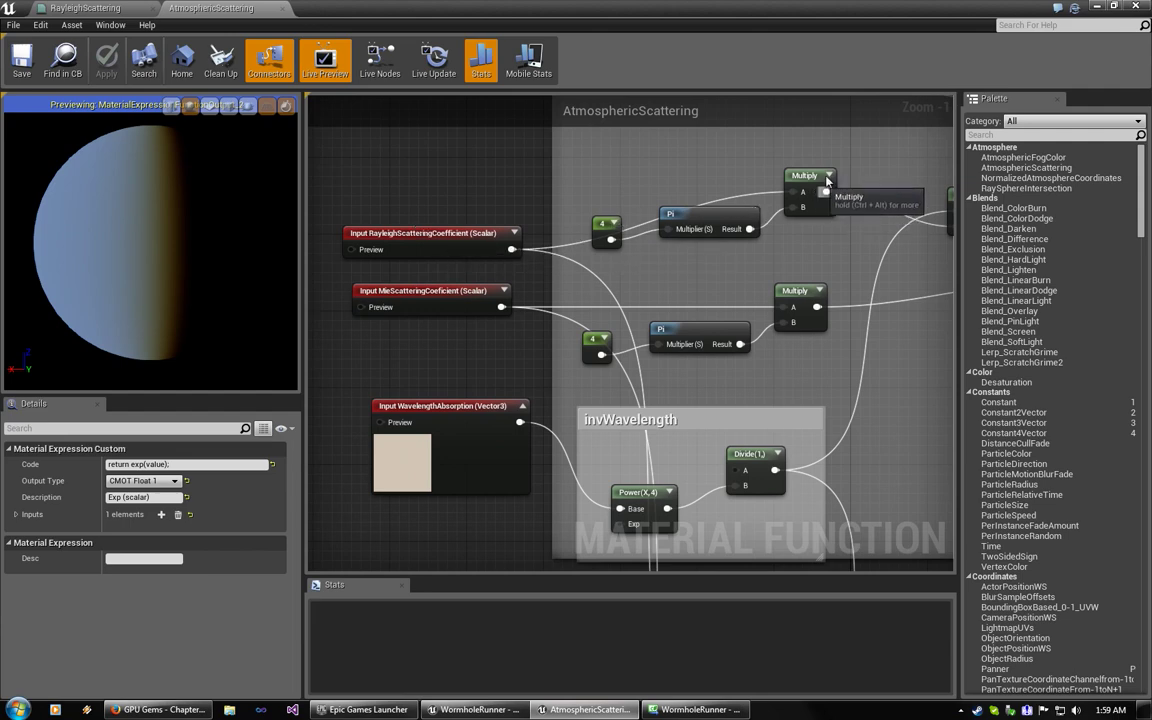
right_drag(767, 199, 645, 247)
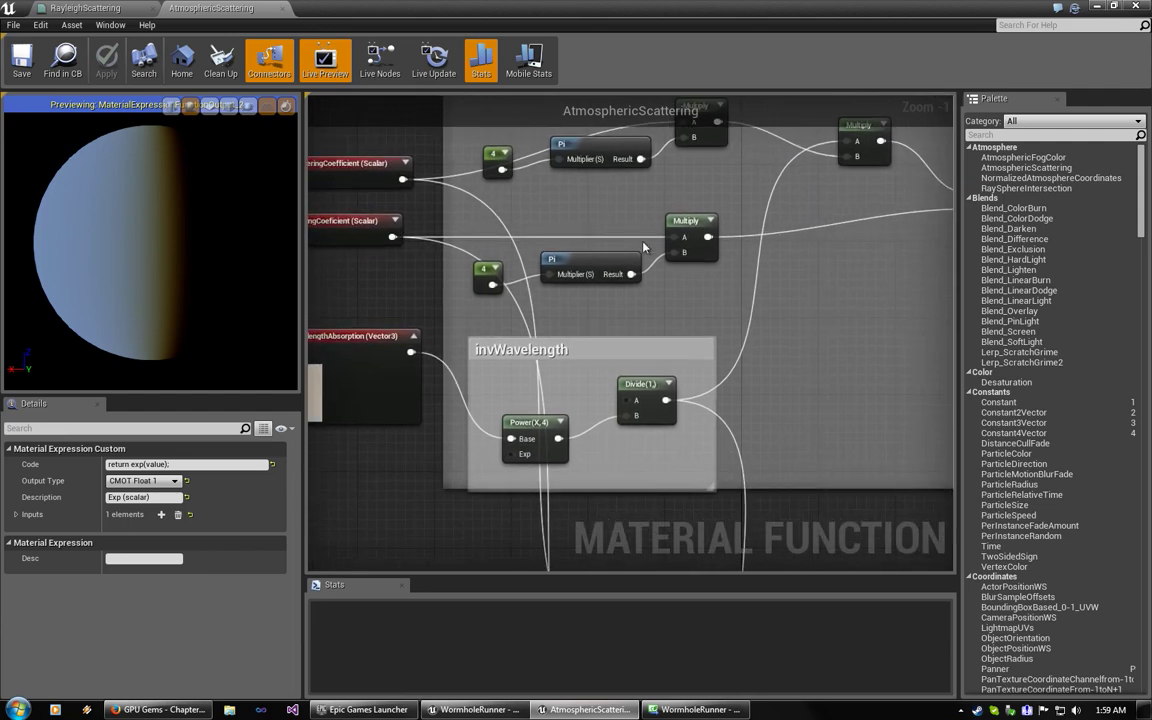
right_drag(545, 322, 707, 221)
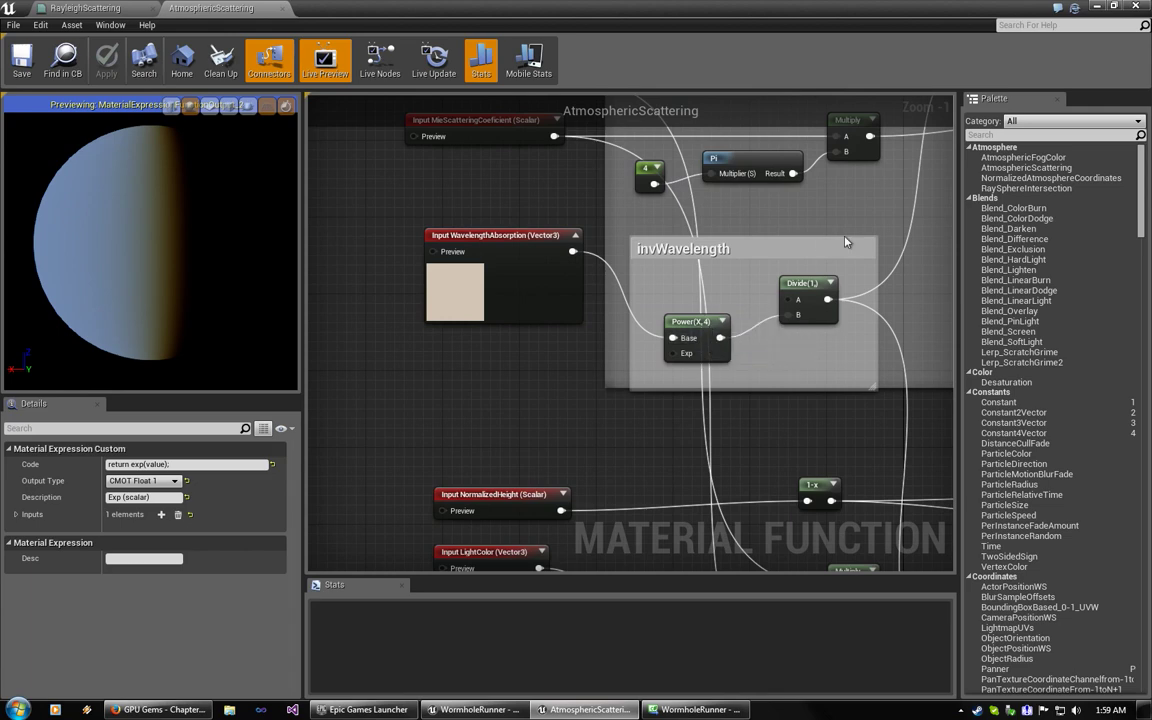
right_drag(893, 238, 802, 238)
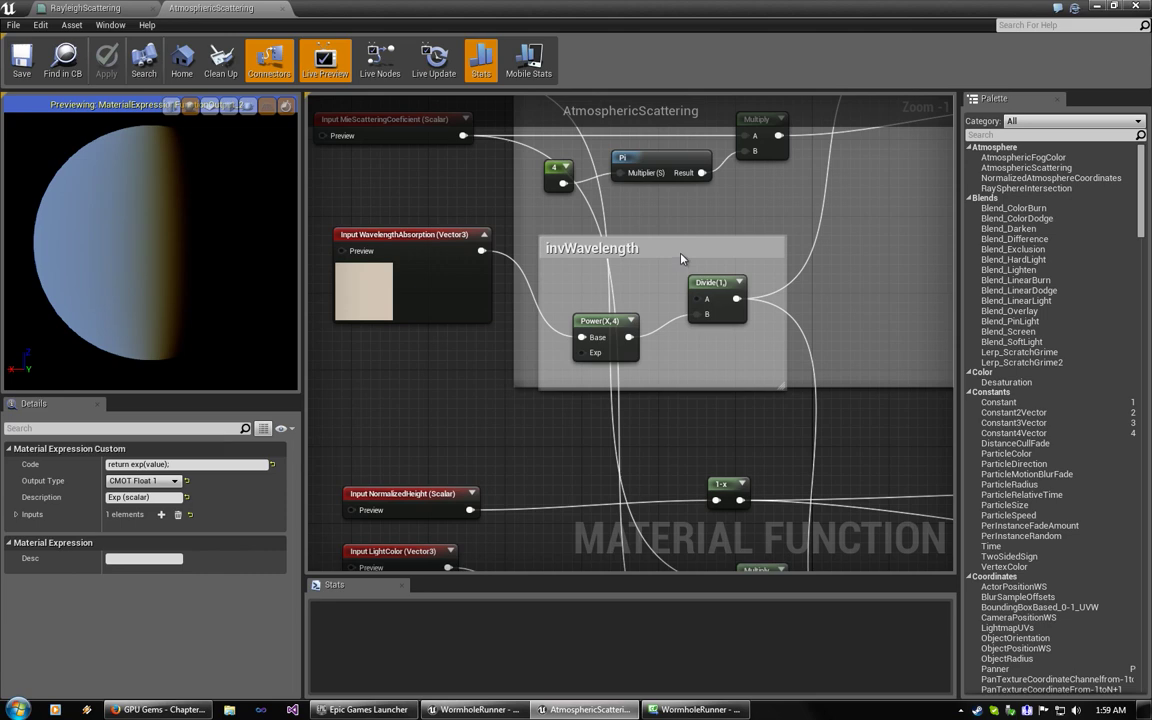
Step: Check the inverse wavelength line of SunlightColor in Visual C#, and return to the invWavelength block in Unreal Engine
click(700, 709)
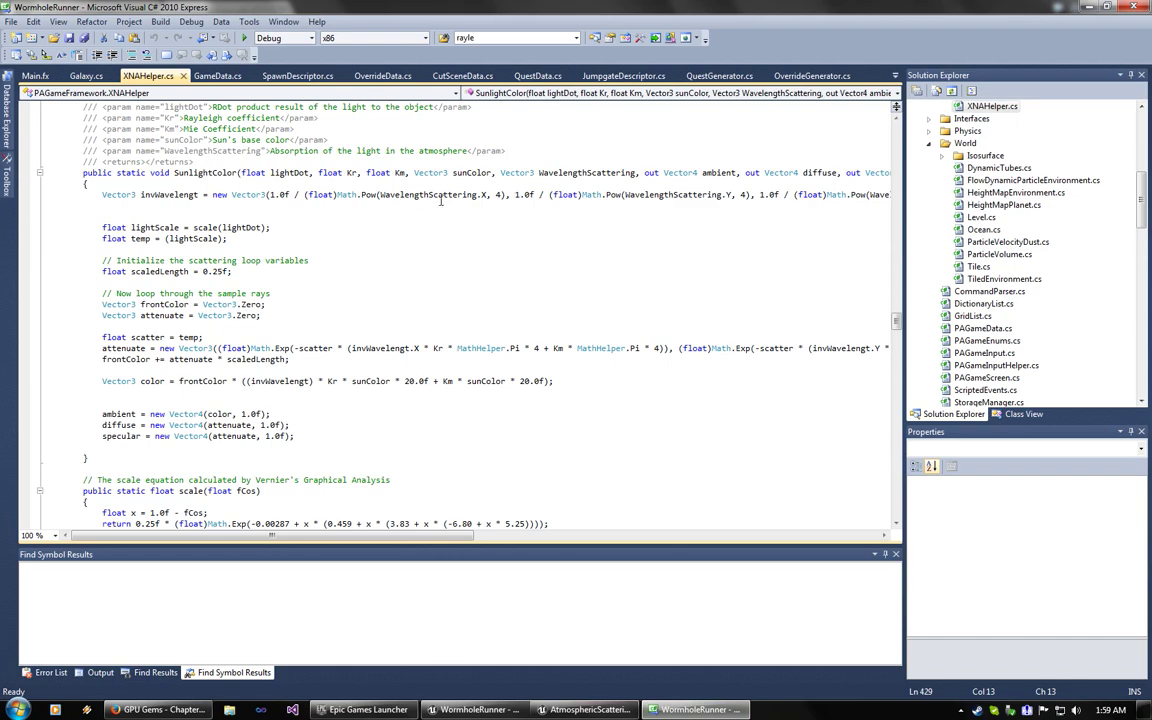
click(585, 709)
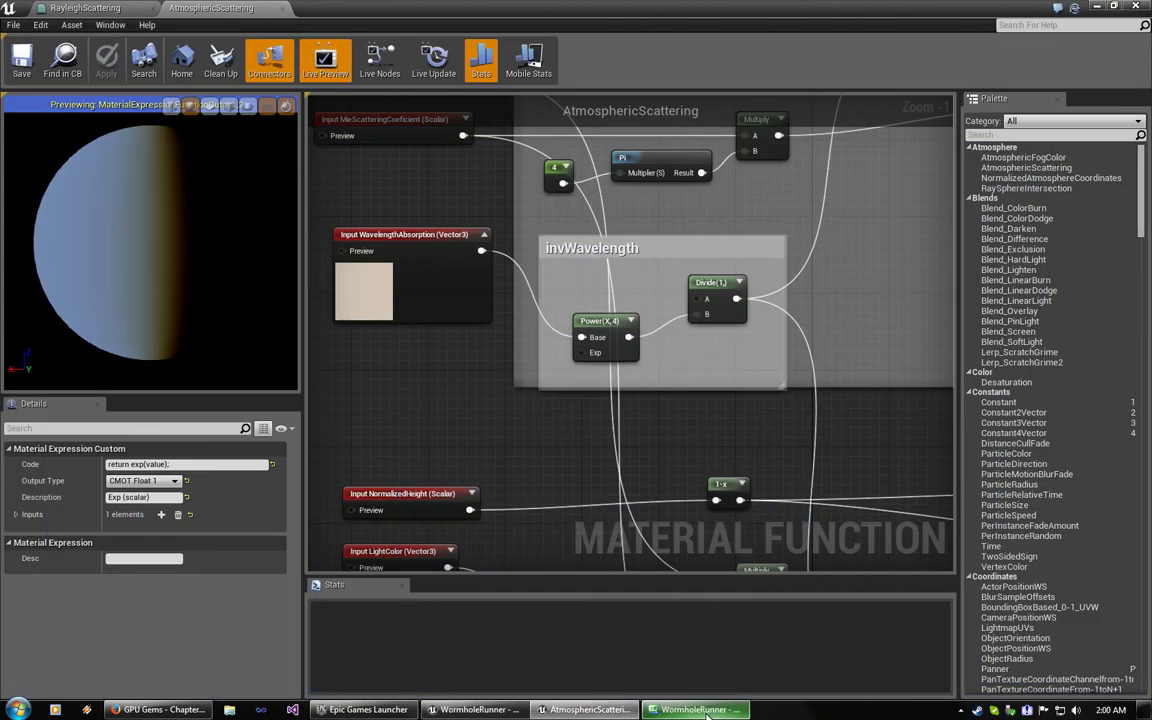
right_drag(716, 409, 705, 383)
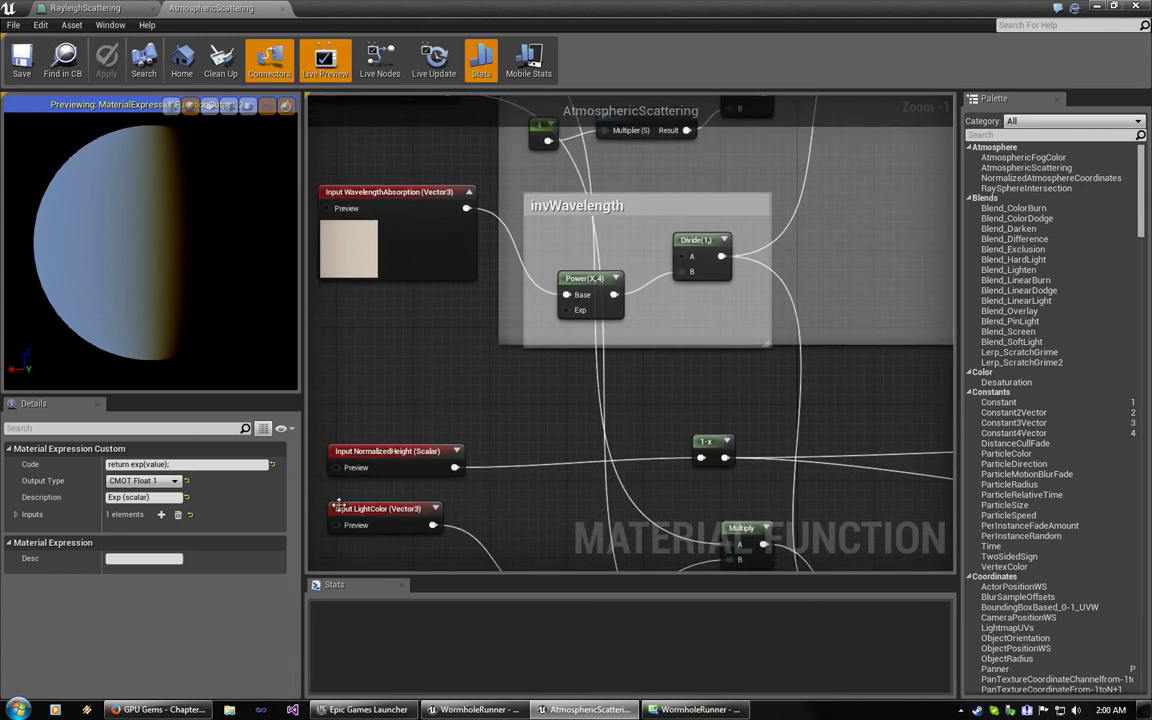
Step: Switch to the GPU Gems page in Firefox to look through its shader code listing, and return to Unreal Engine
click(160, 710)
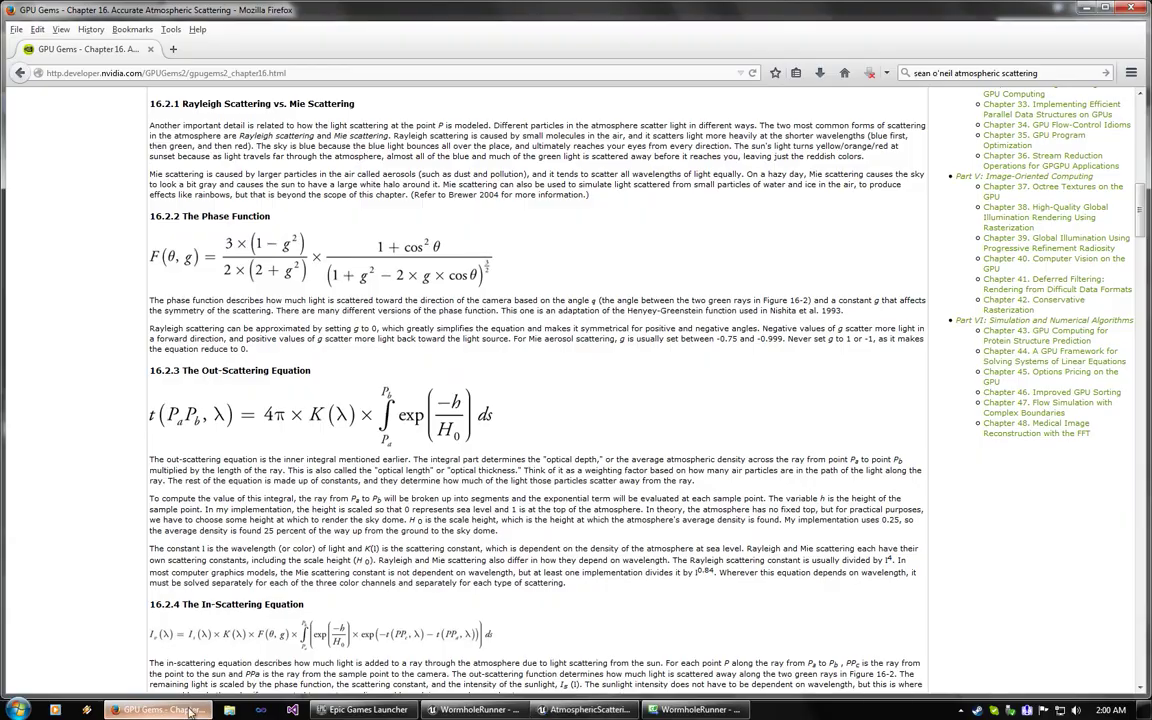
scroll(337, 510, down, 15)
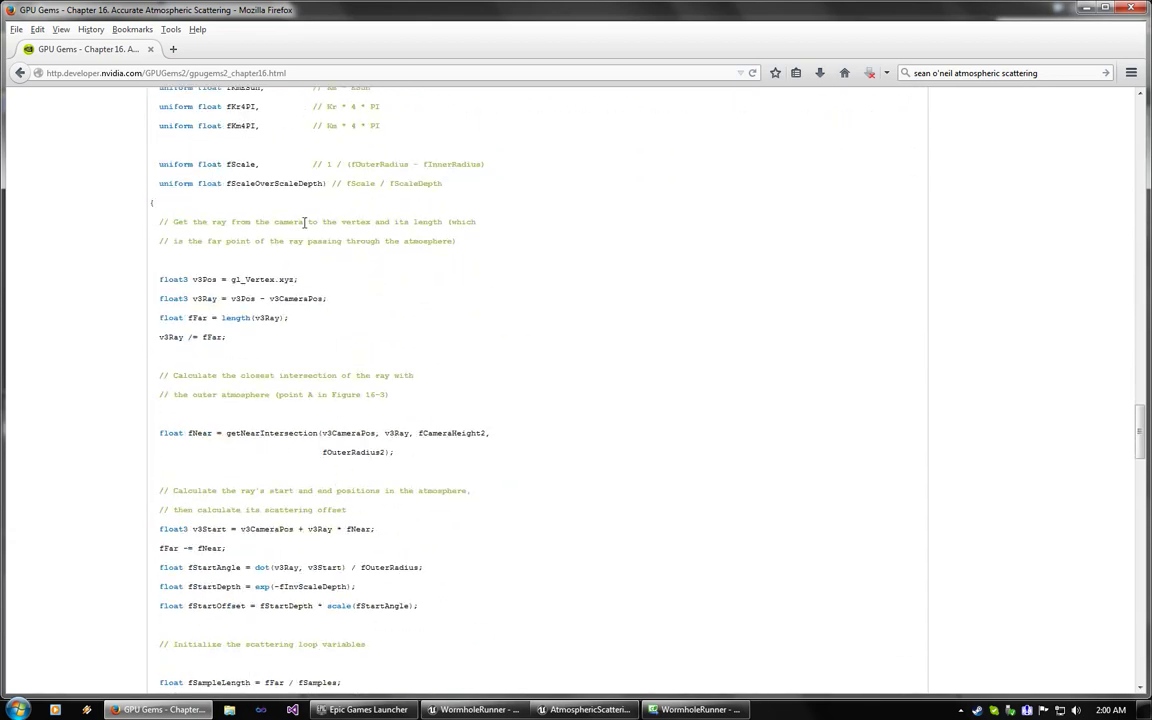
click(146, 711)
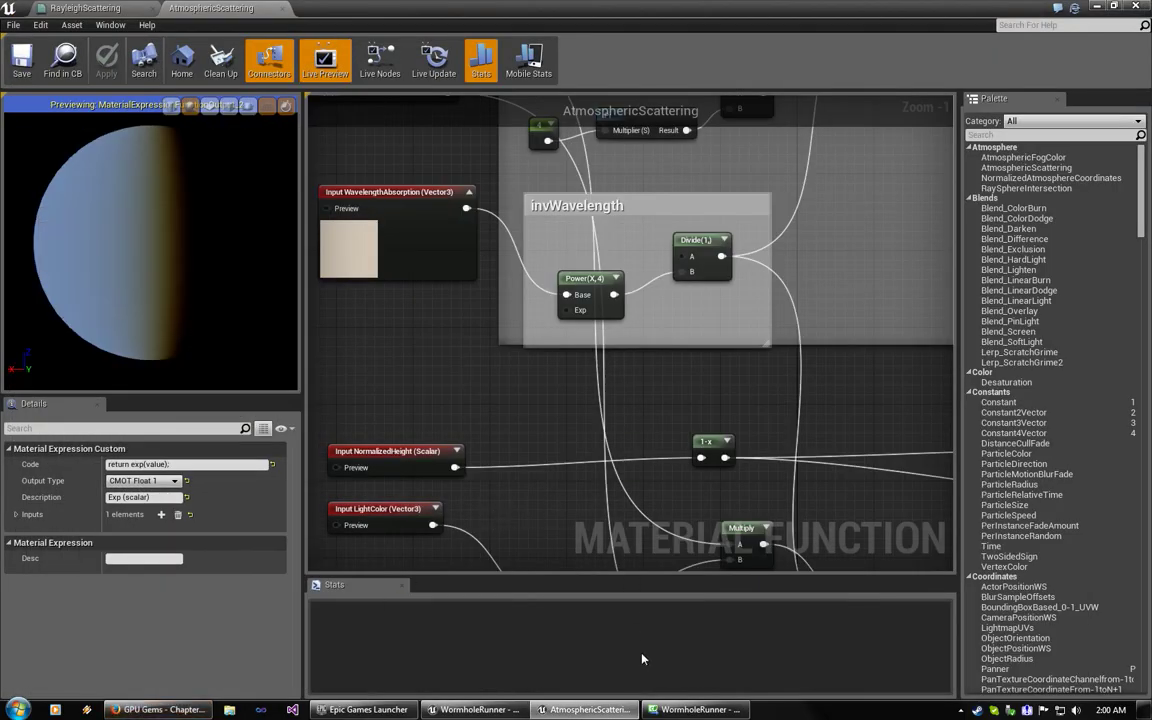
Step: Re-examine the 4 × Pi and Multiply nodes of the attenuation block together with its invWavelength section
right_drag(667, 390, 683, 232)
right_drag(723, 381, 599, 568)
right_drag(615, 310, 657, 432)
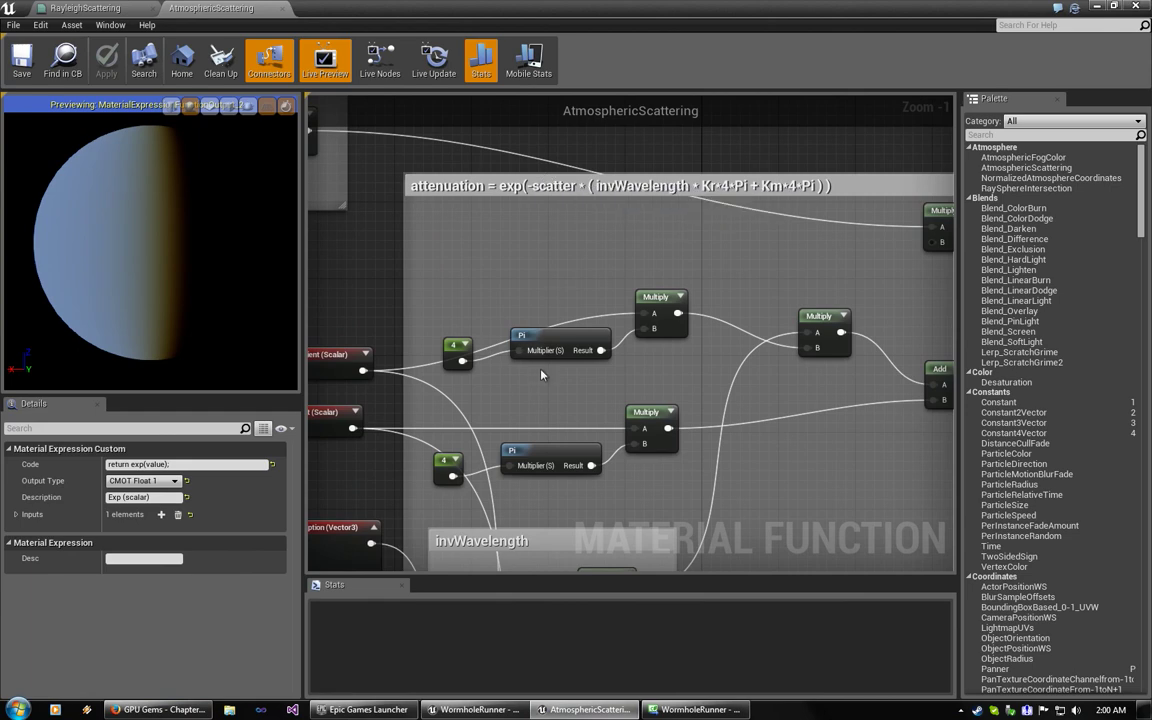
right_drag(538, 540, 591, 231)
right_drag(566, 422, 648, 211)
Step: Review the scatter block's formula and node chain, and follow its result into the attenuation block
scroll(590, 370, down, 4)
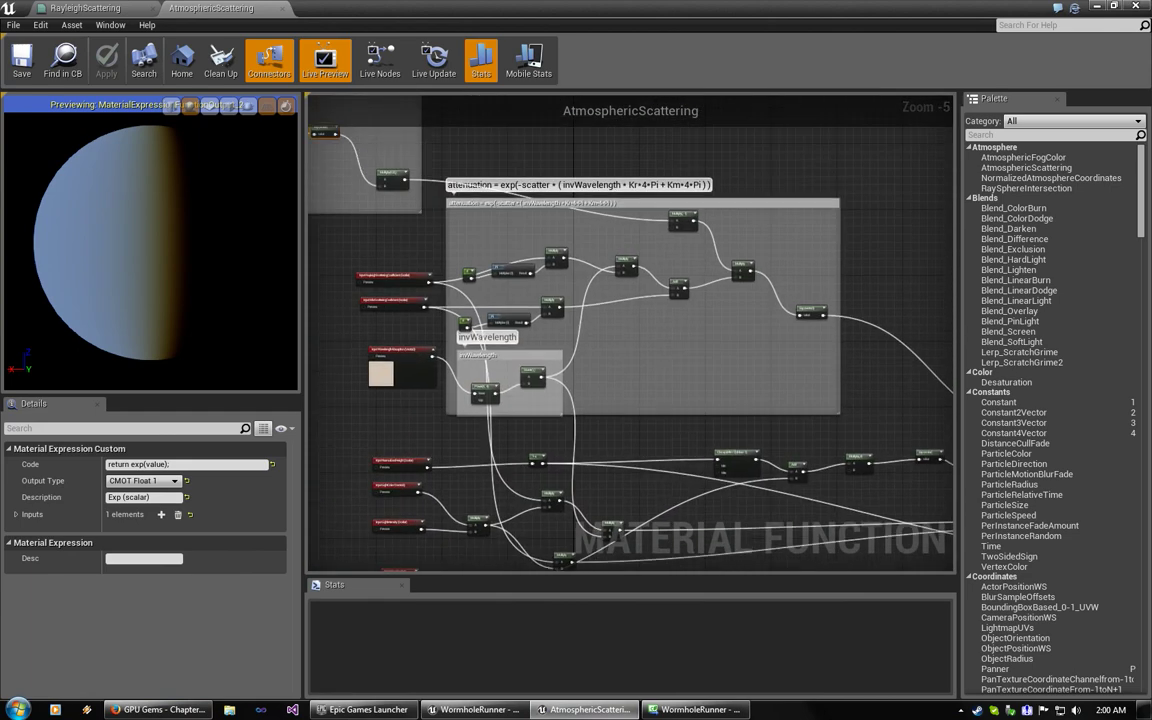
right_drag(641, 442, 670, 384)
right_drag(499, 193, 767, 398)
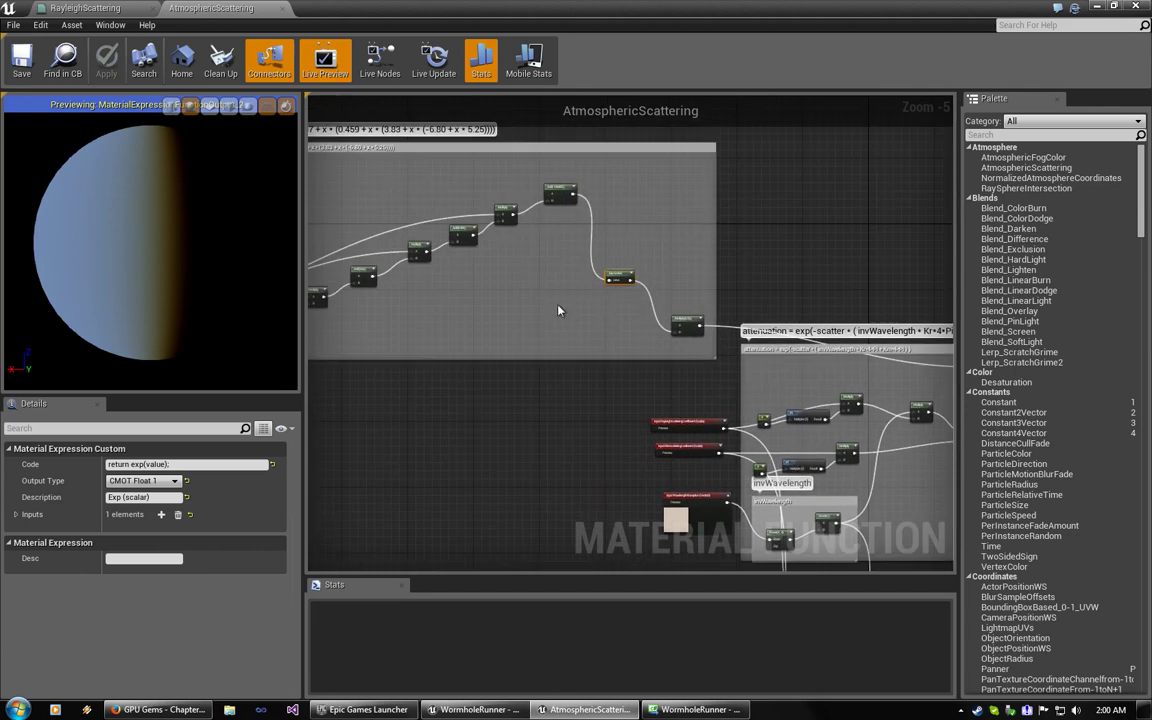
right_drag(558, 310, 625, 334)
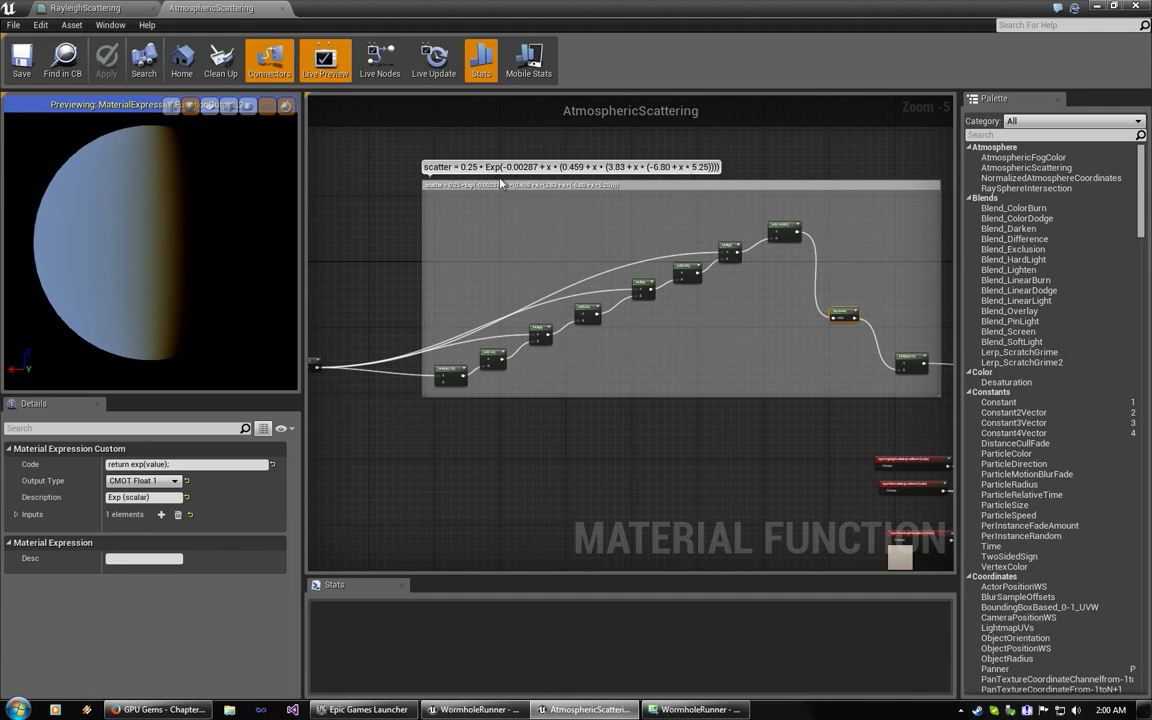
right_drag(940, 352, 425, 285)
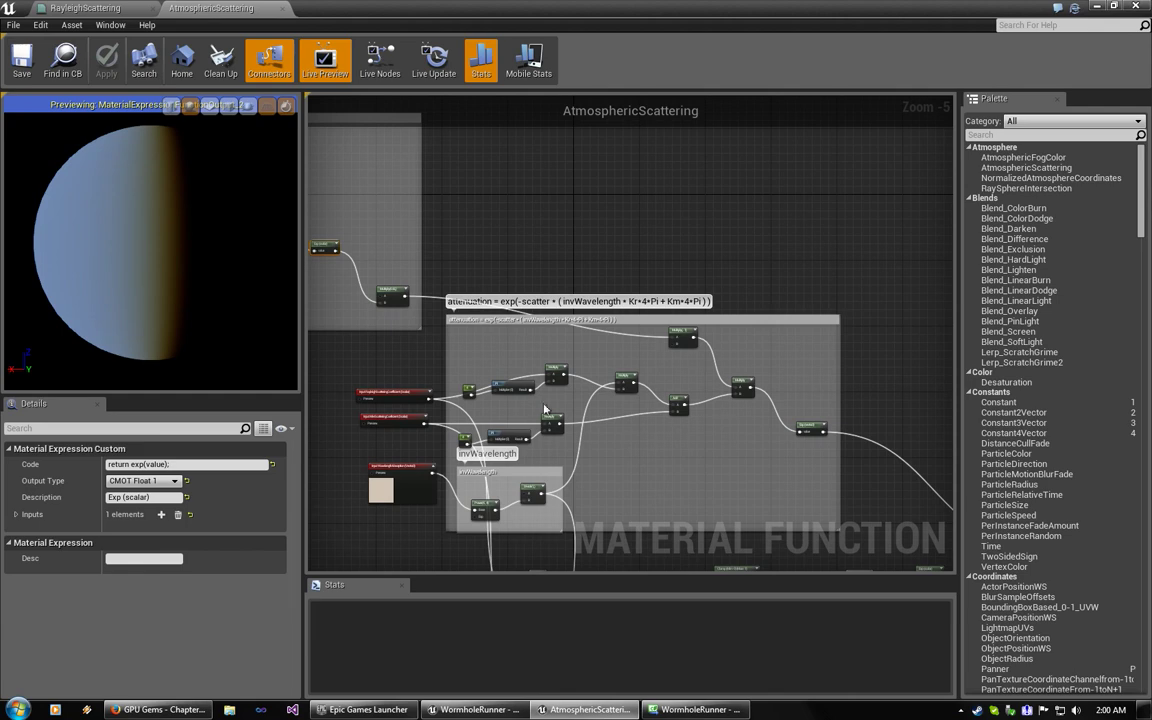
Step: Examine the NormalizedHeight, LightColor, LightIntensity and Bias inputs below the attenuation block and the Multiply nodes they feed
right_drag(656, 443, 681, 347)
scroll(678, 363, up, 1)
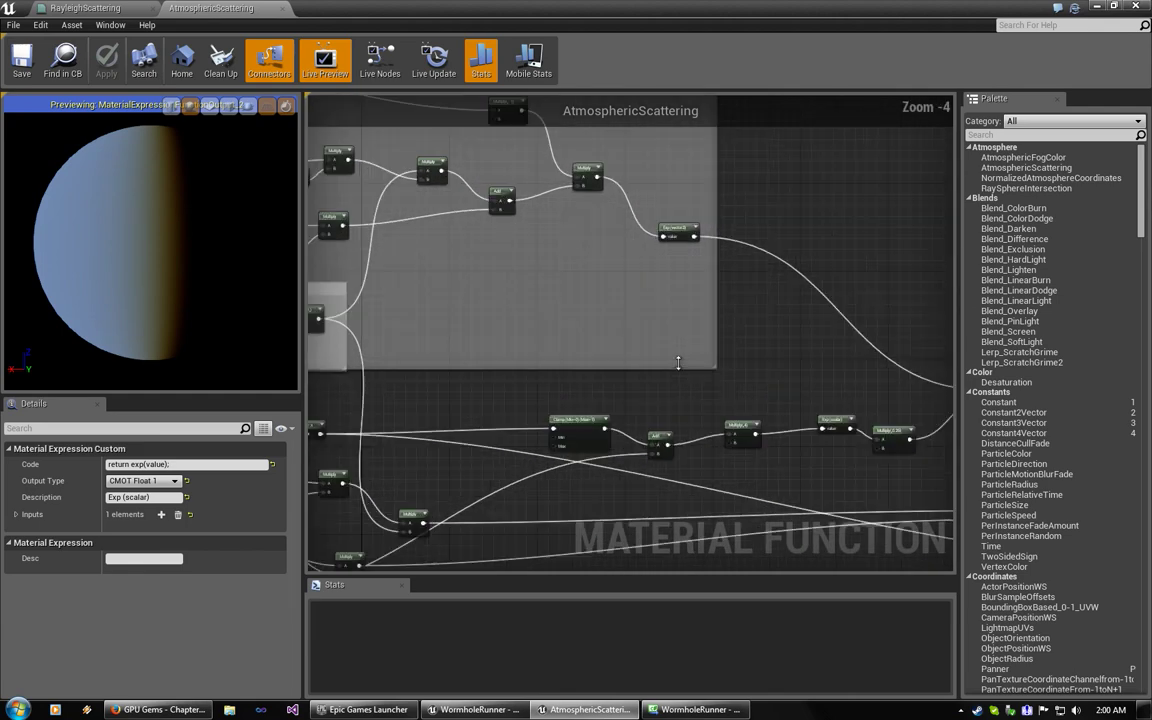
right_drag(785, 366, 422, 301)
right_drag(489, 370, 806, 324)
right_drag(513, 397, 665, 387)
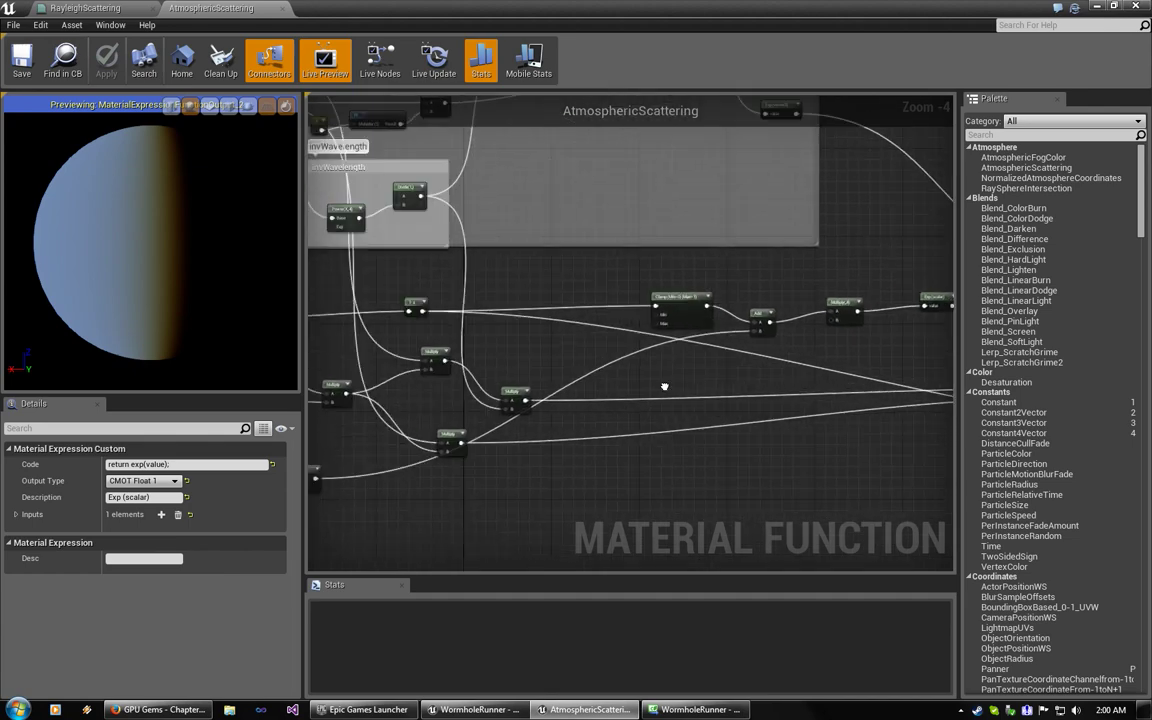
scroll(664, 387, up, 5)
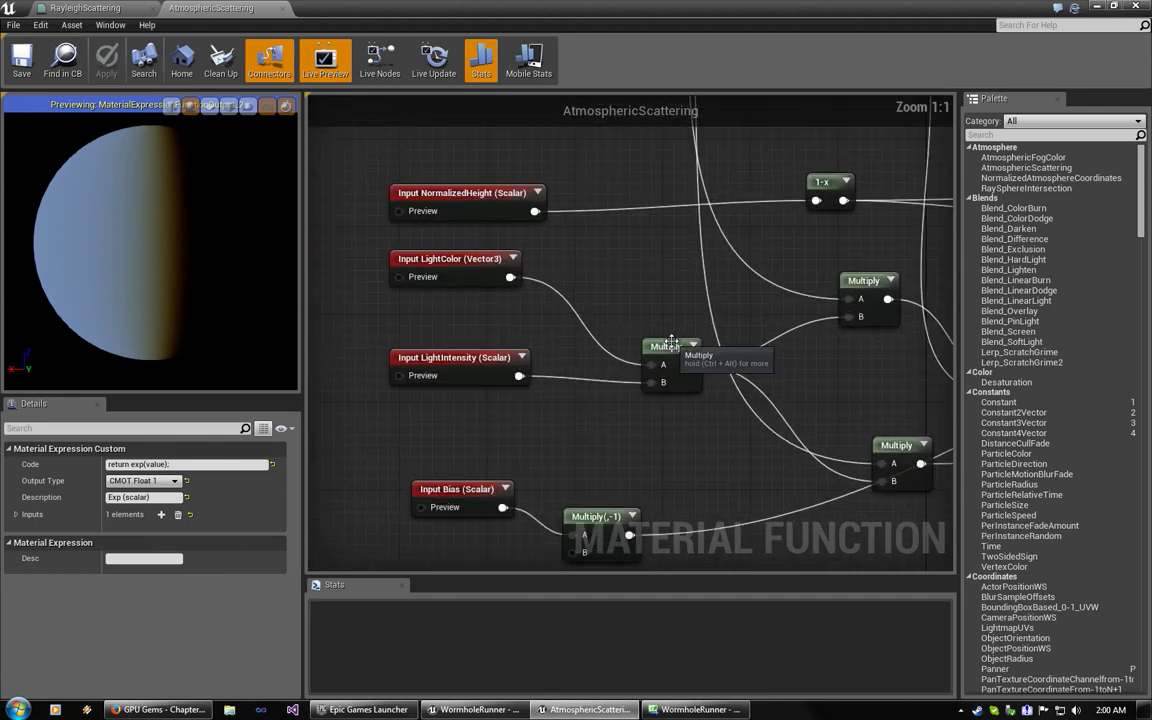
right_drag(437, 169, 418, 202)
right_drag(585, 337, 540, 250)
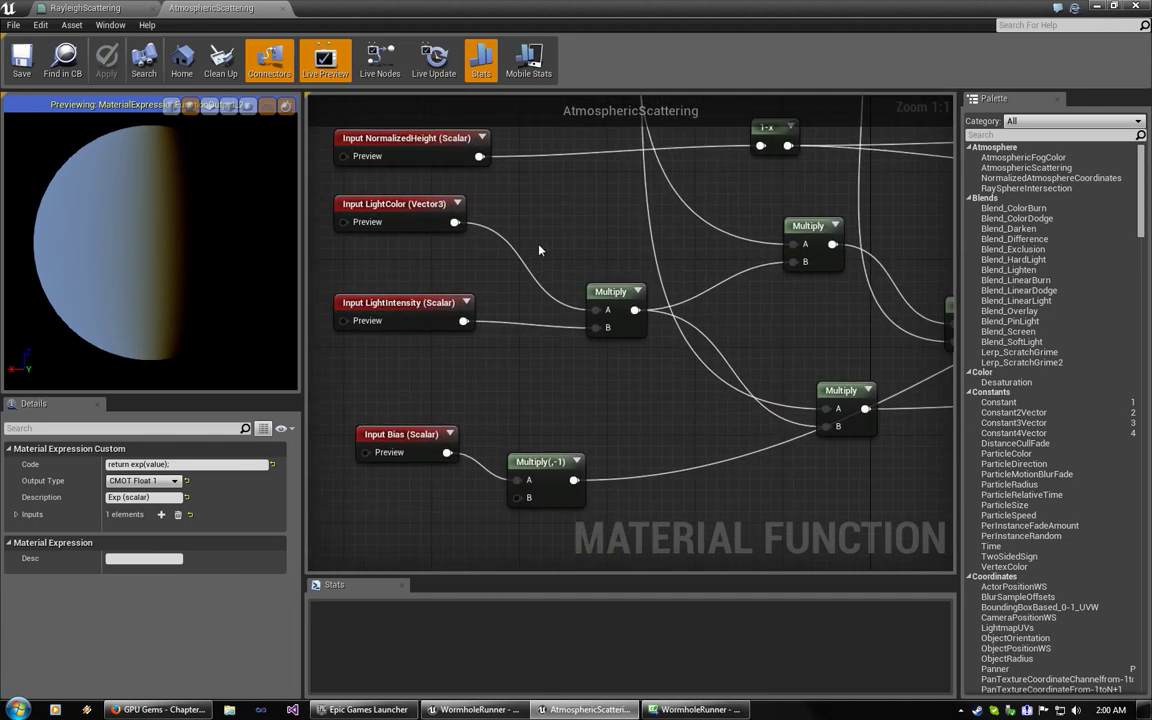
right_drag(768, 299, 328, 407)
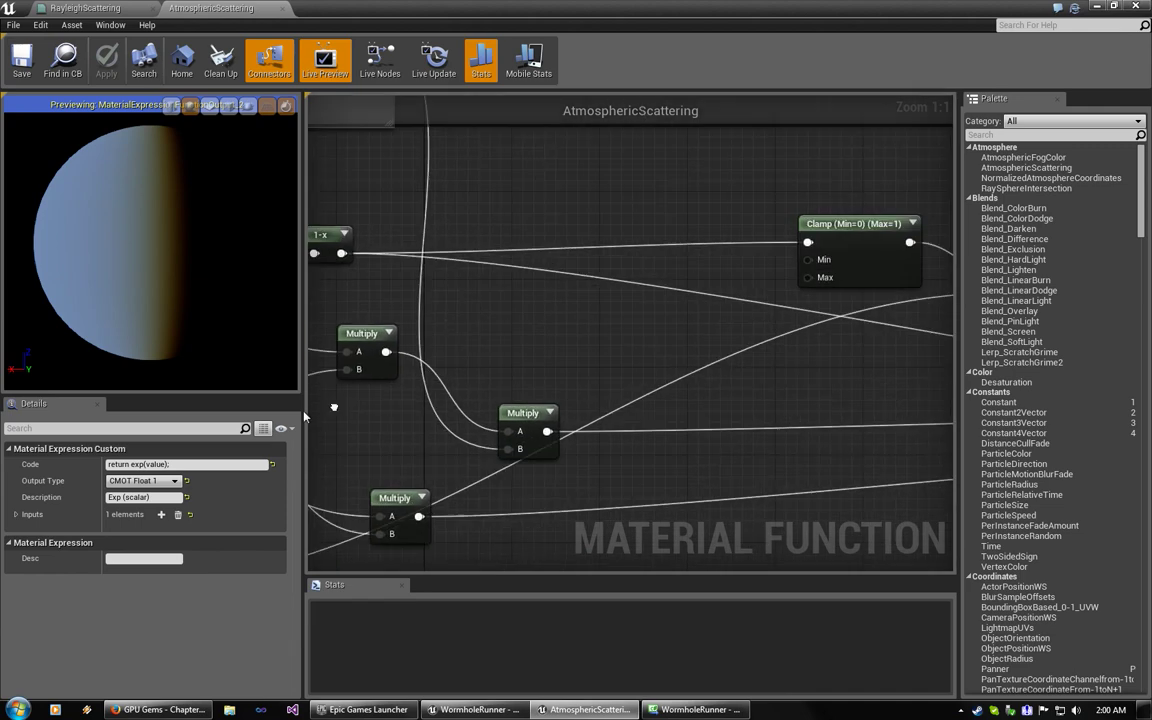
Step: Follow the Clamp, Exp (scalar) and Multiply chain to Output Color, and trace the attenuation branch back to Exp (vector3)
right_drag(825, 344, 314, 362)
right_drag(793, 312, 427, 366)
scroll(426, 371, down, 3)
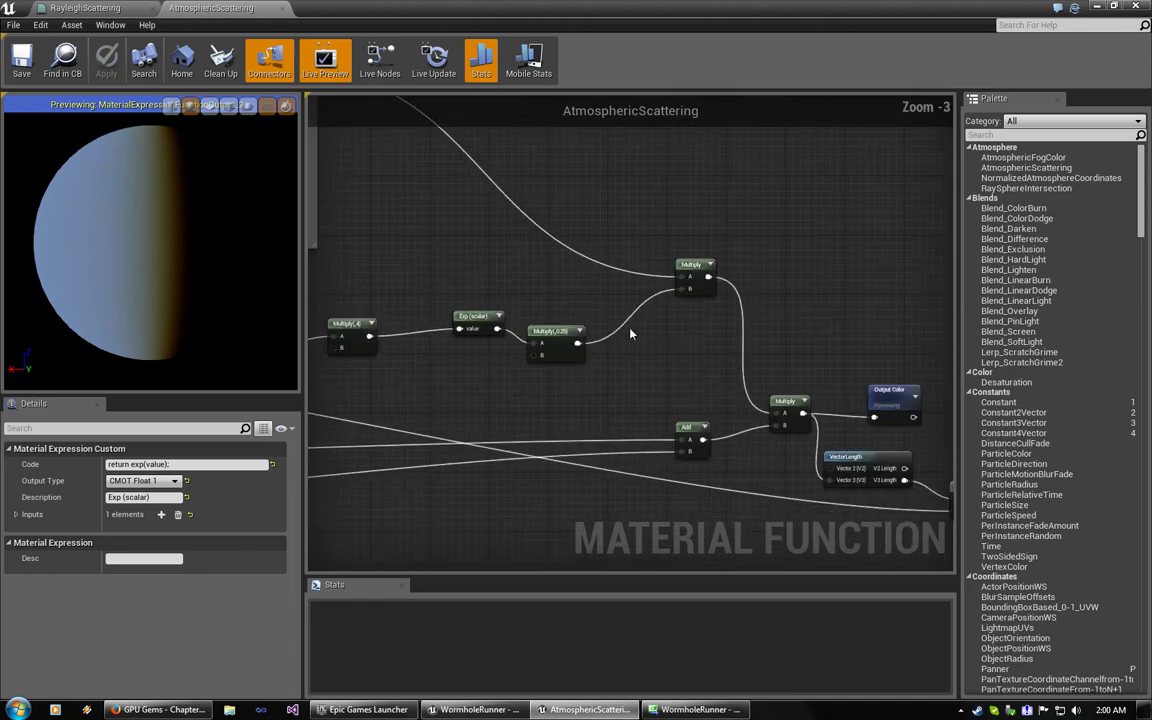
right_drag(566, 294, 610, 343)
right_drag(397, 222, 657, 340)
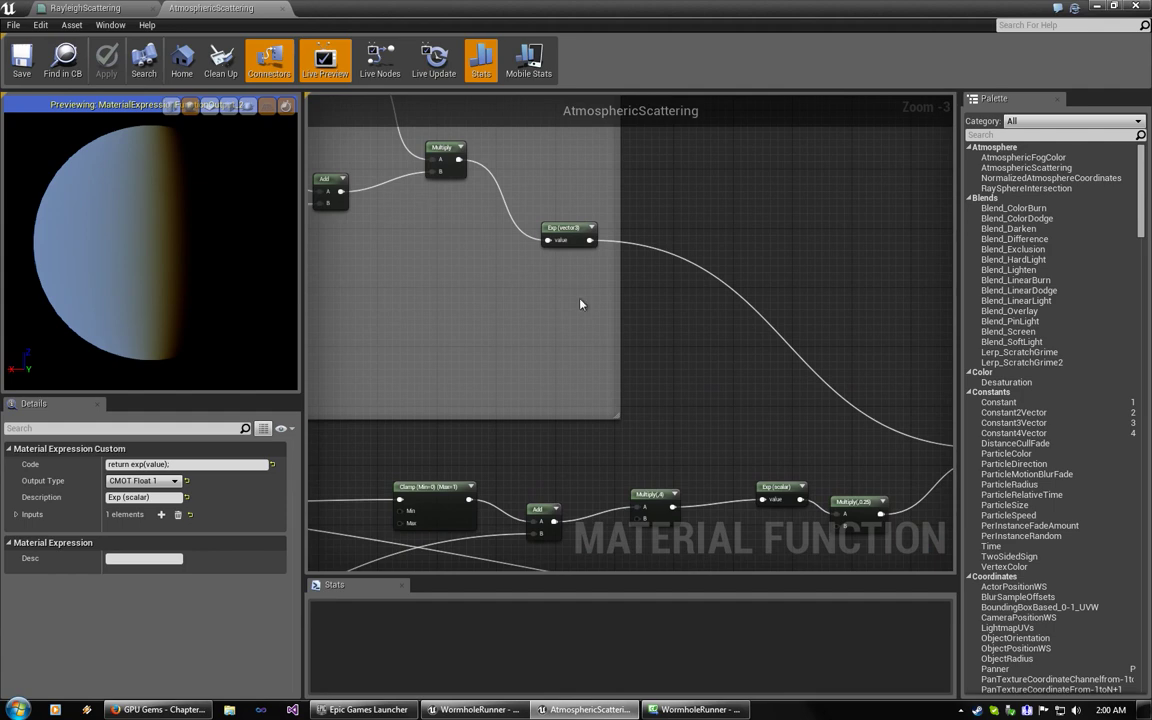
Step: Follow the attenuation and Clamp branches to the final Multiply, and examine its links to Output Color and, through VectorLength and Min, Output Opacity
right_drag(580, 304, 446, 215)
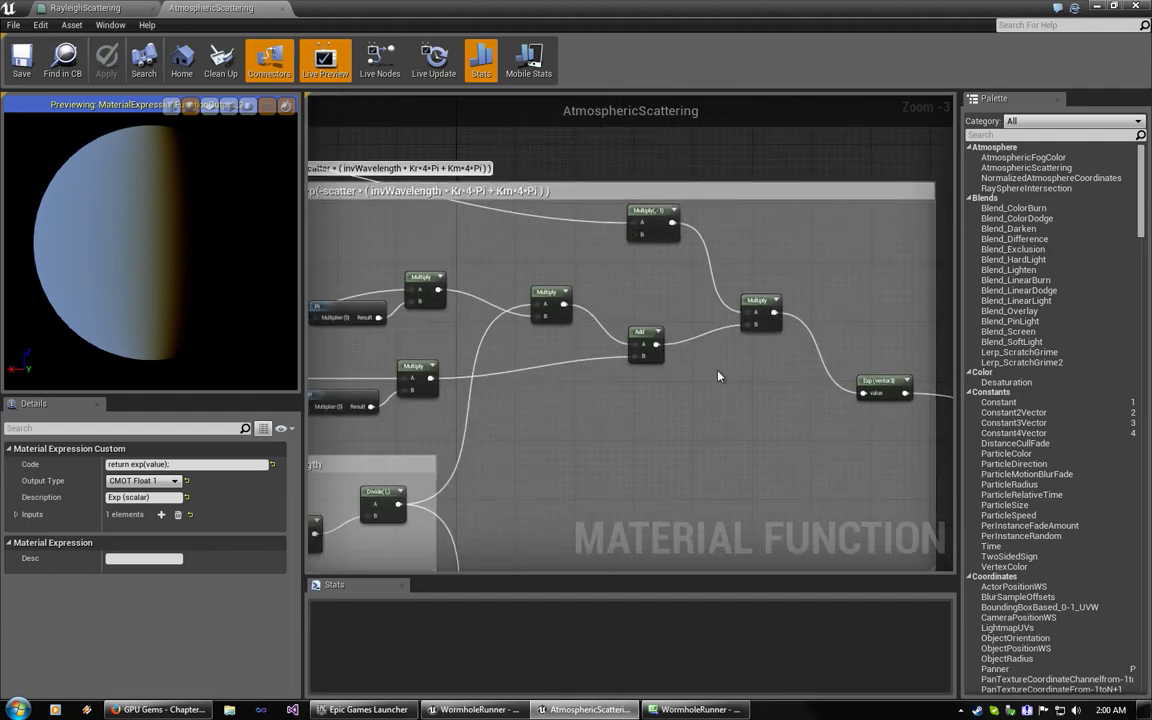
right_drag(718, 376, 446, 268)
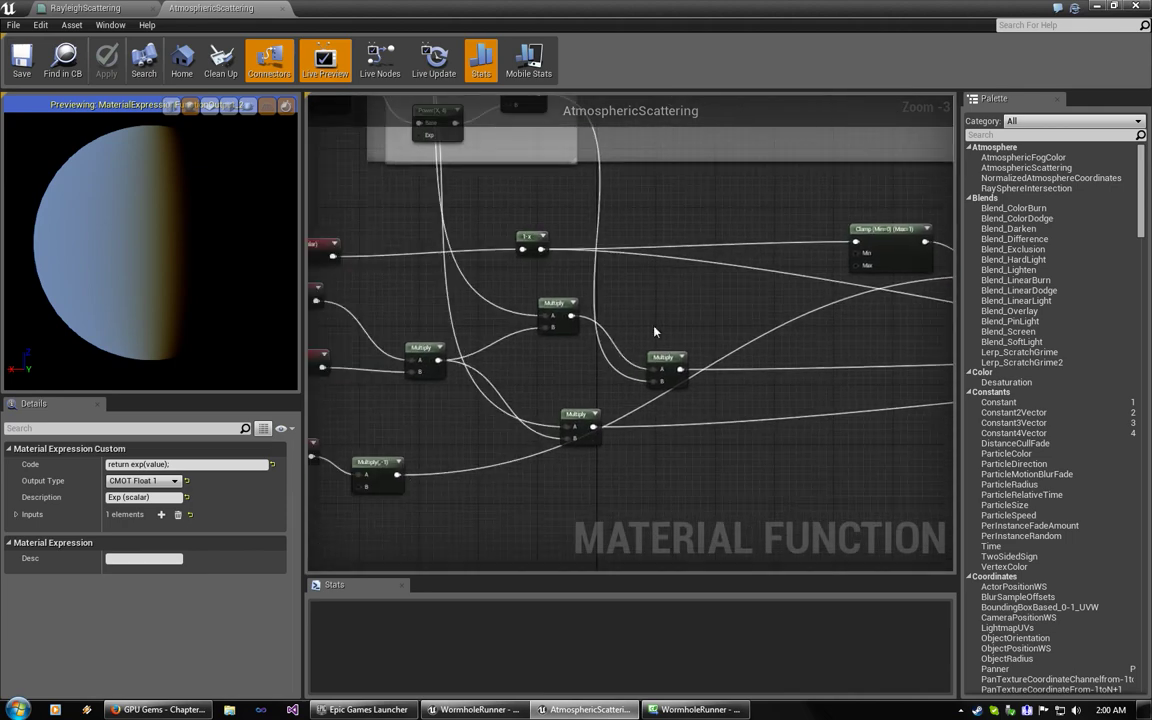
right_drag(850, 268, 330, 347)
right_drag(850, 321, 368, 292)
right_drag(553, 350, 557, 245)
scroll(556, 348, up, 3)
right_drag(556, 375, 442, 424)
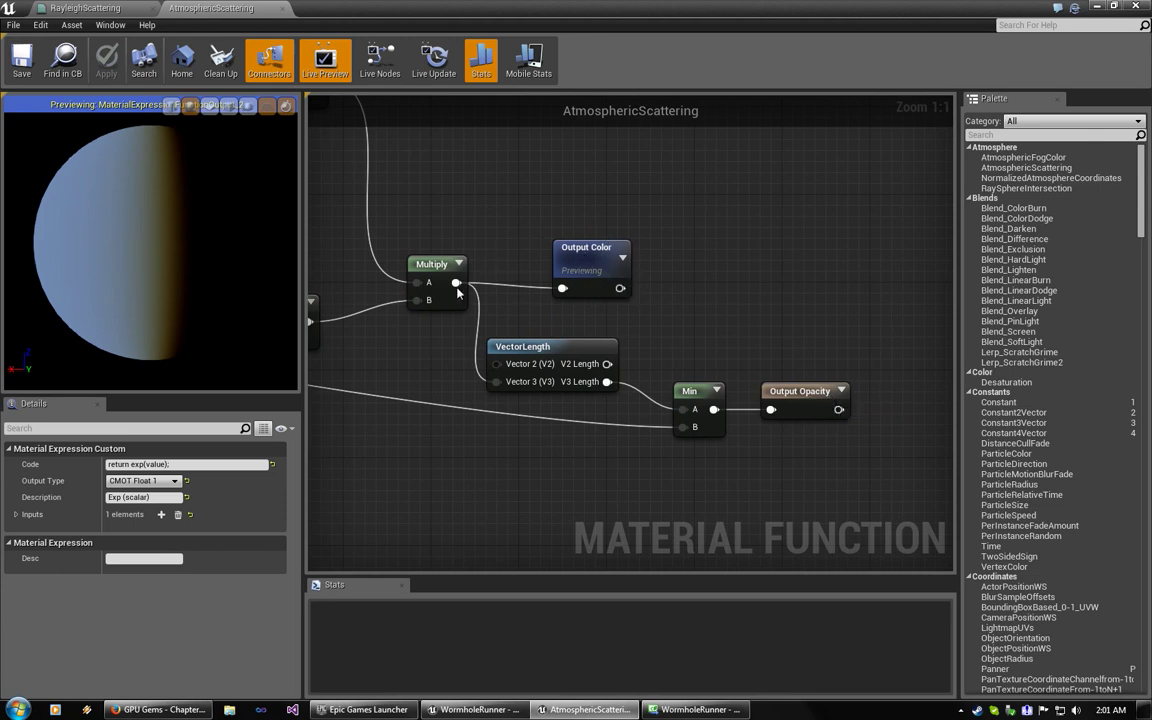
Step: Close the AtmosphericScattering function and review its node's inputs and its Color and Opacity links to the RayleighScattering material's Emissive Color and Opacity
click(282, 7)
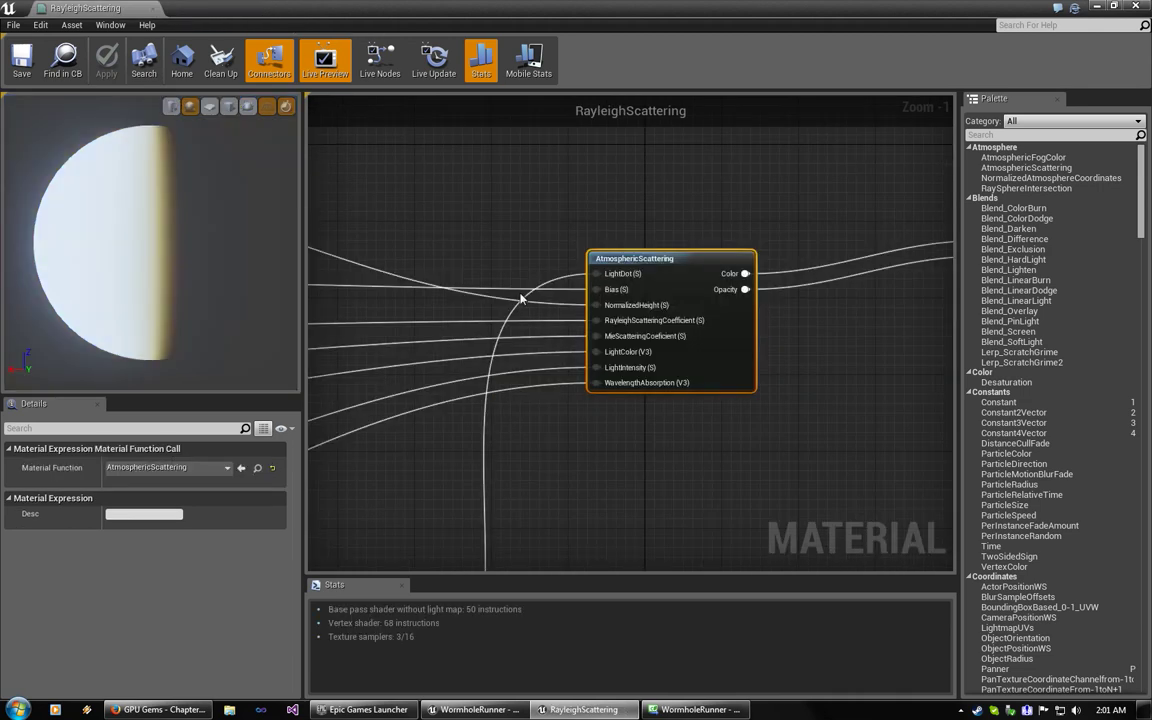
right_drag(546, 268, 541, 274)
scroll(557, 301, up, 1)
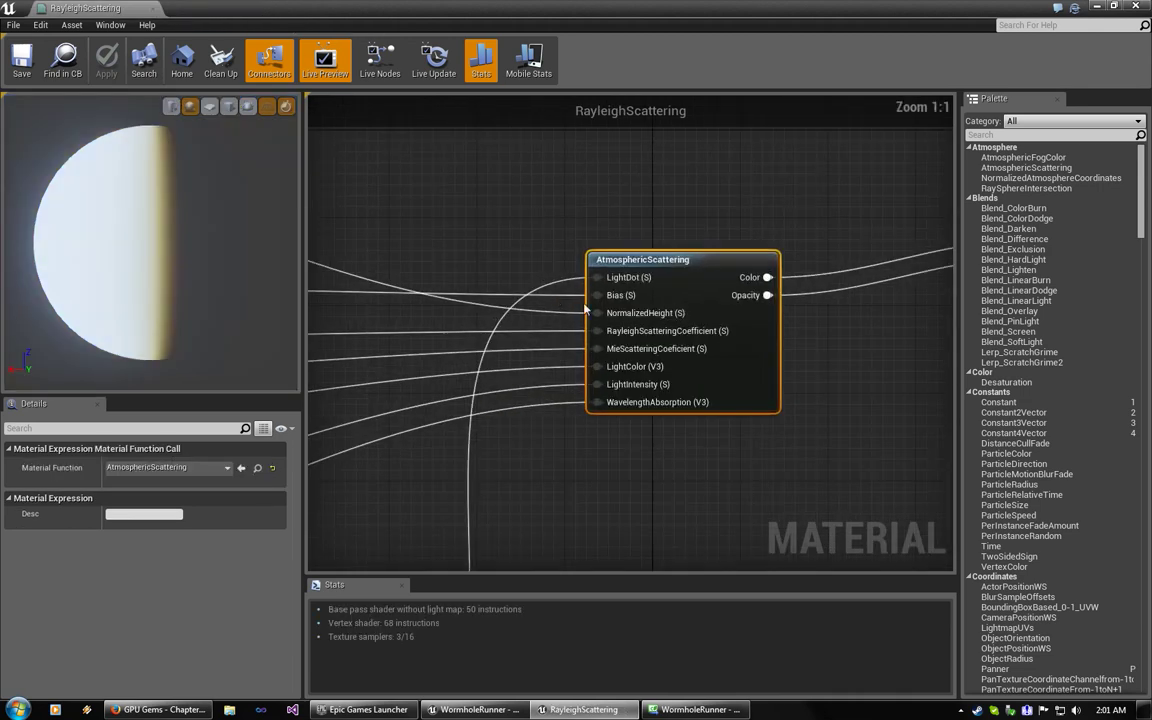
right_drag(905, 312, 750, 371)
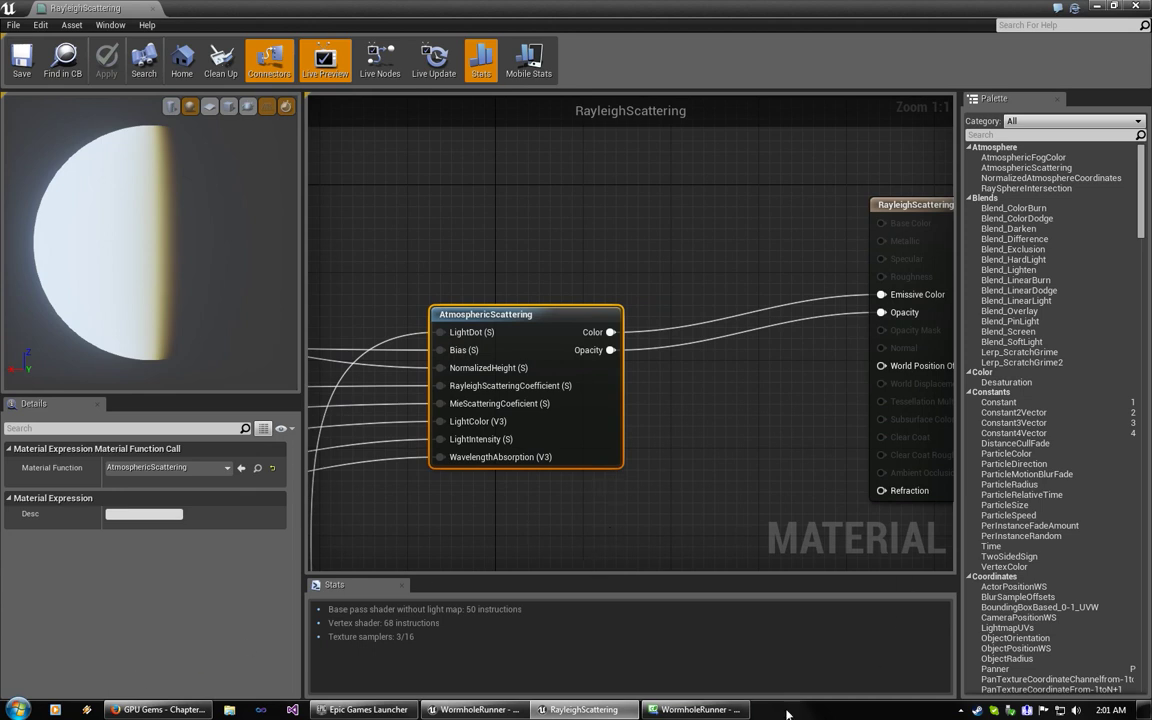
right_drag(555, 488, 653, 436)
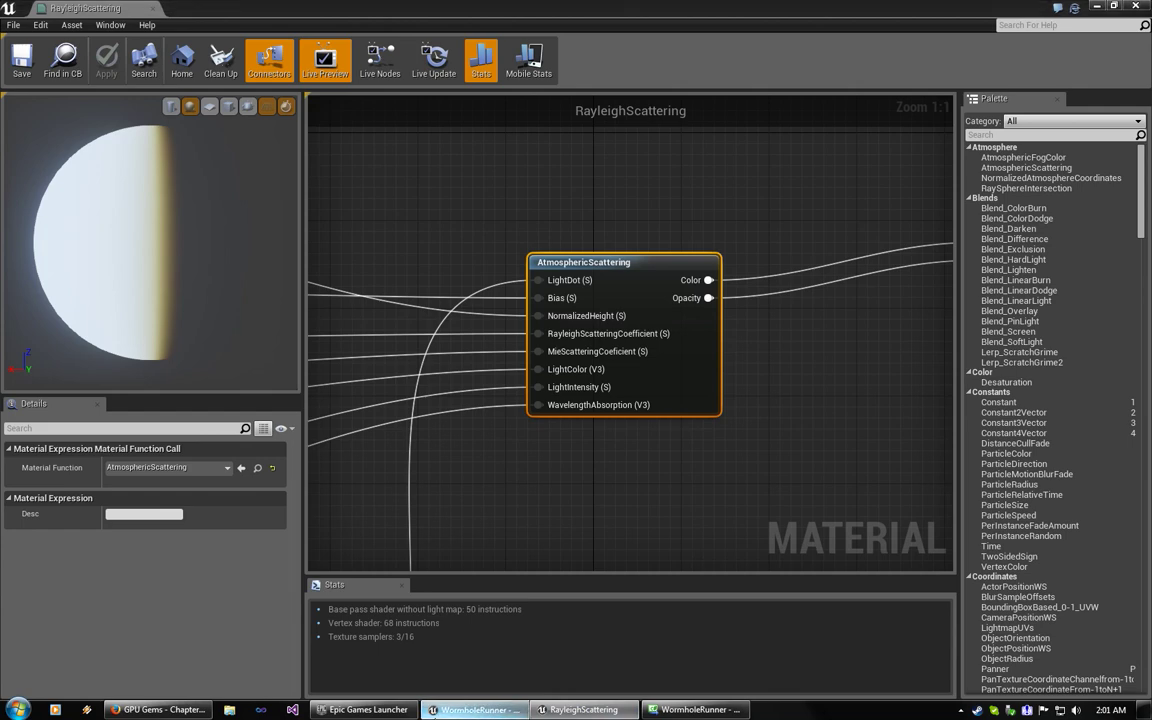
Step: Switch to the WormholeRunner level editor and set the Planet's Rayleigh scattering value to 0.080531
click(475, 709)
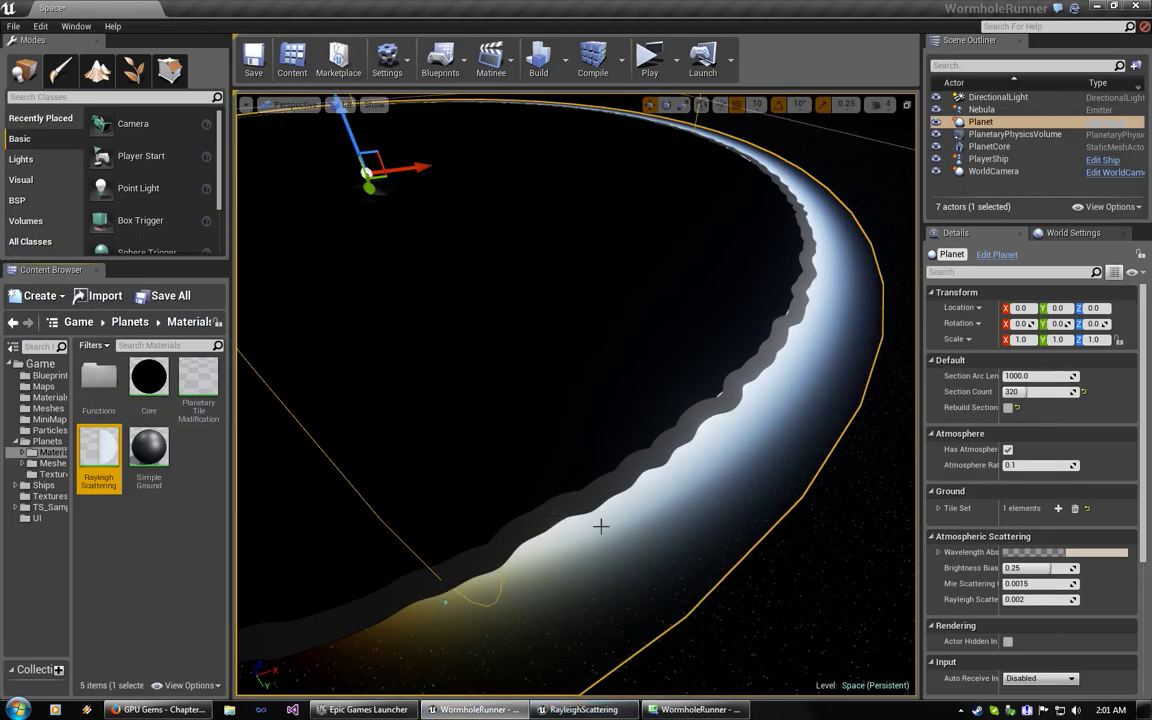
mouse_move(532, 427)
right_down()
mouse_move(630, 427)
mouse_move(590, 415)
mouse_move(540, 427)
right_up()
key(w)
key(s)
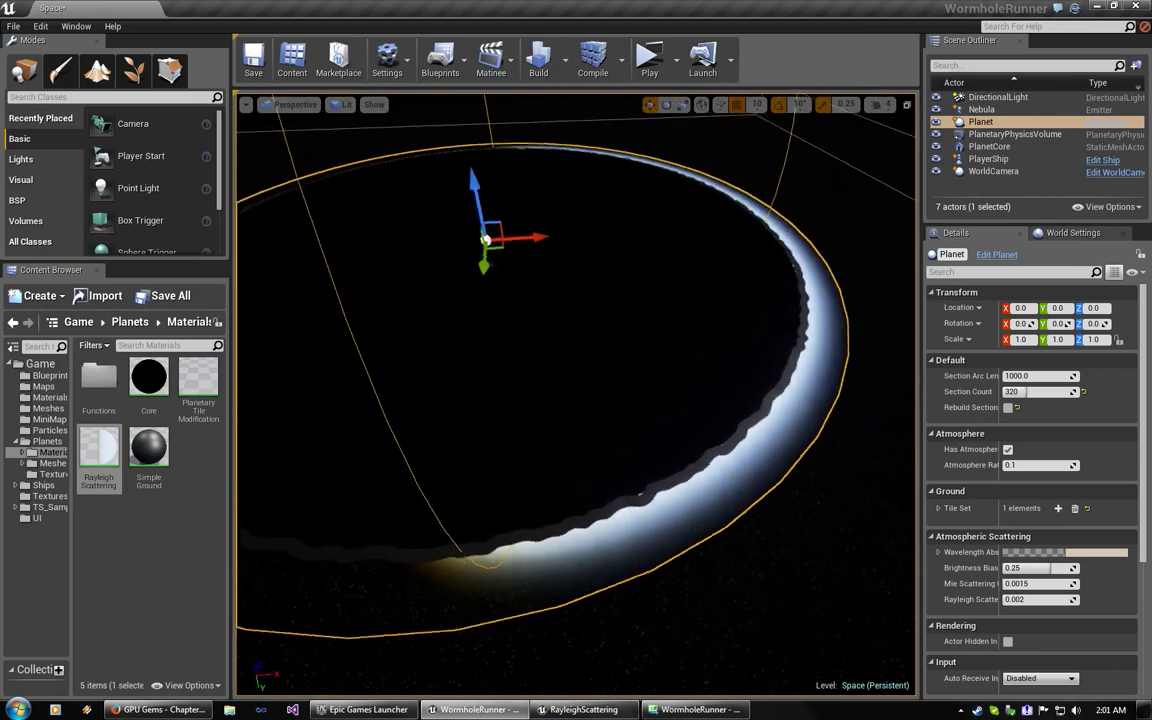
right_drag(600, 550, 531, 427)
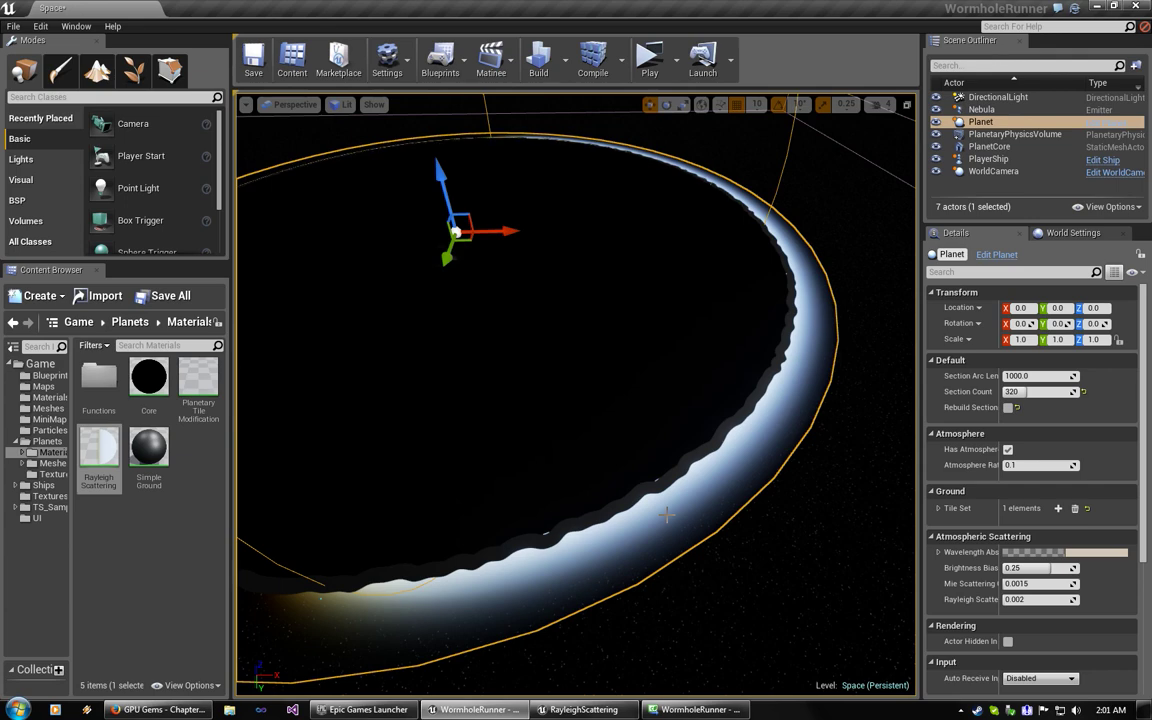
click(1032, 585)
drag(1034, 600, 1065, 600)
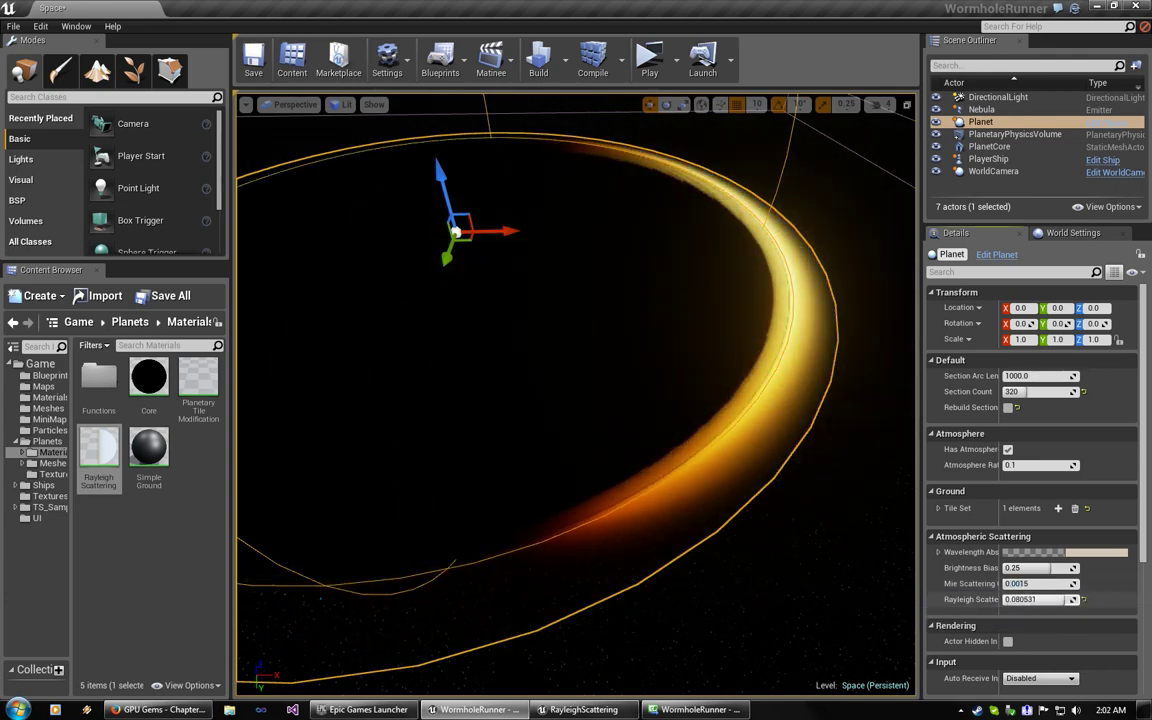
Step: Play the level twice in a new window to view the atmosphere from the ship, ending each play session
click(676, 59)
click(784, 126)
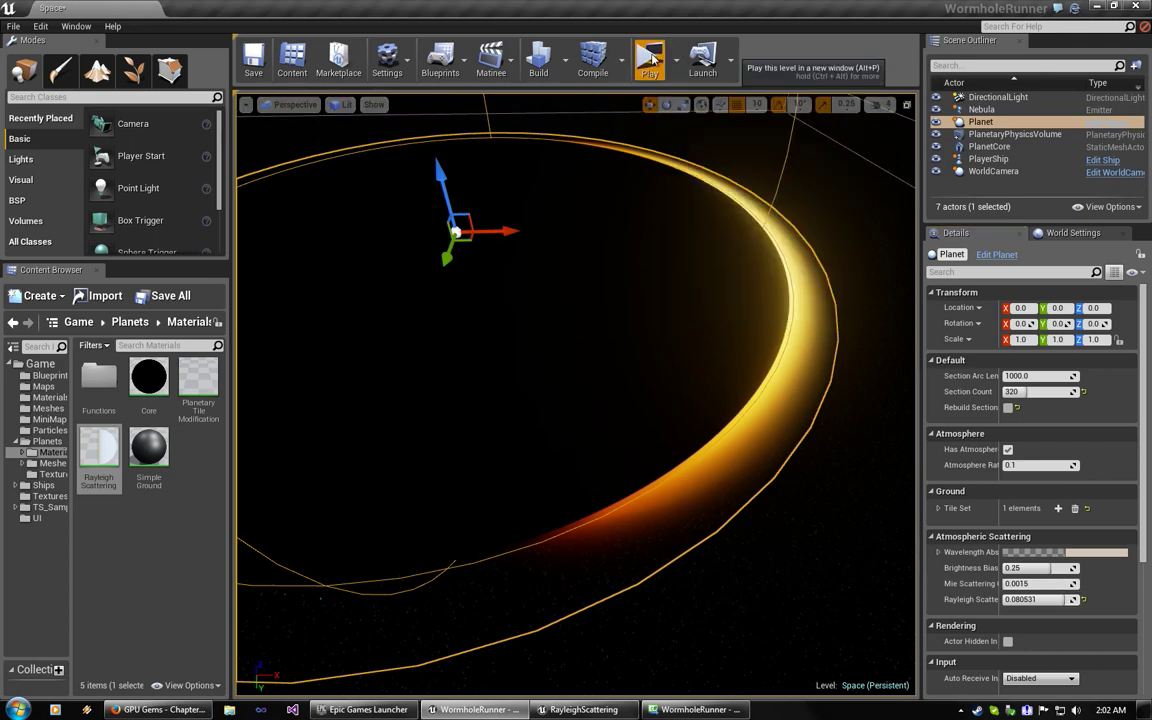
click(650, 60)
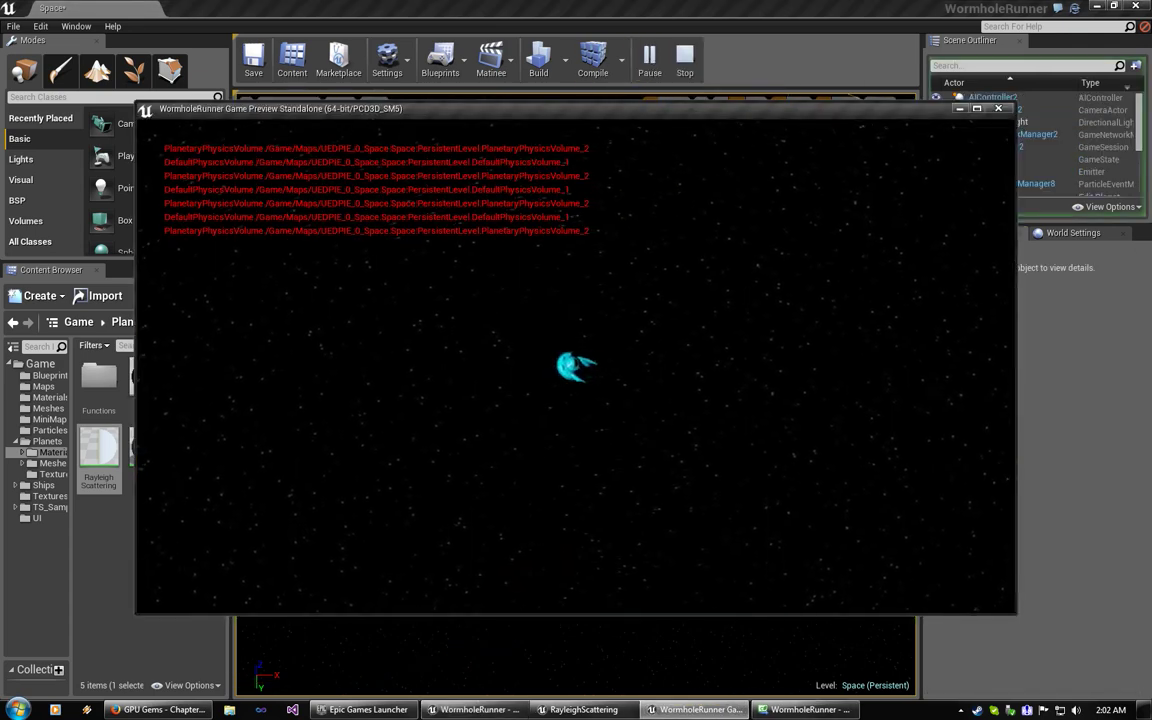
key(Escape)
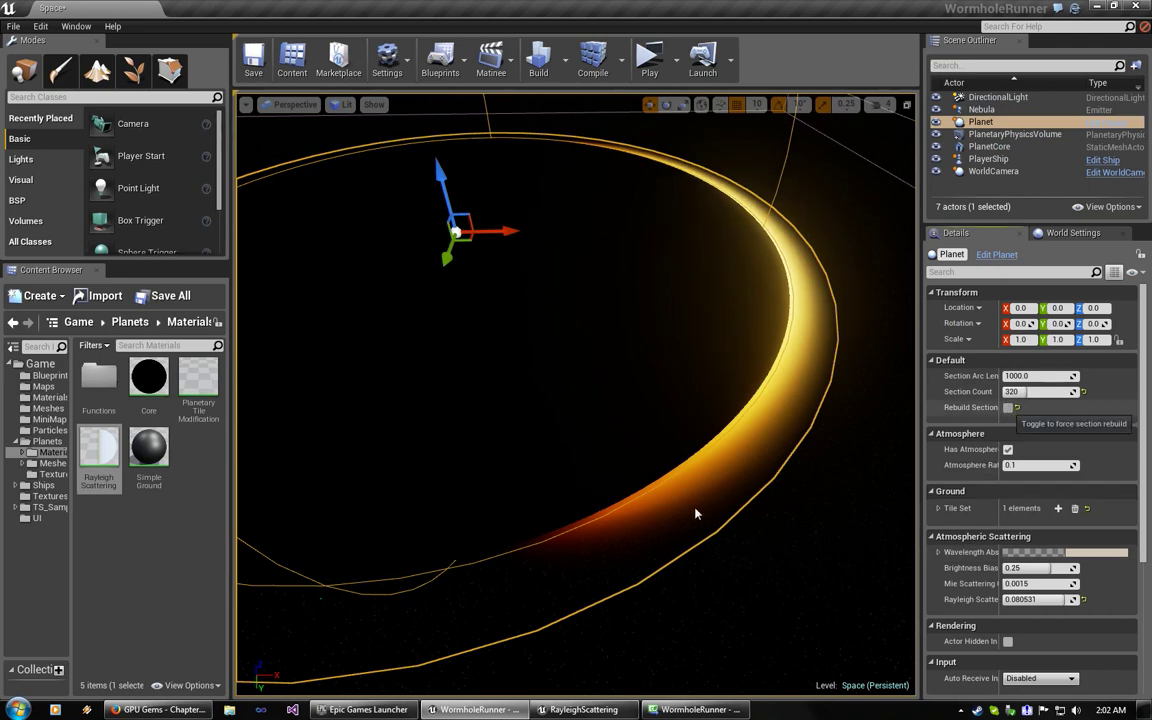
click(650, 80)
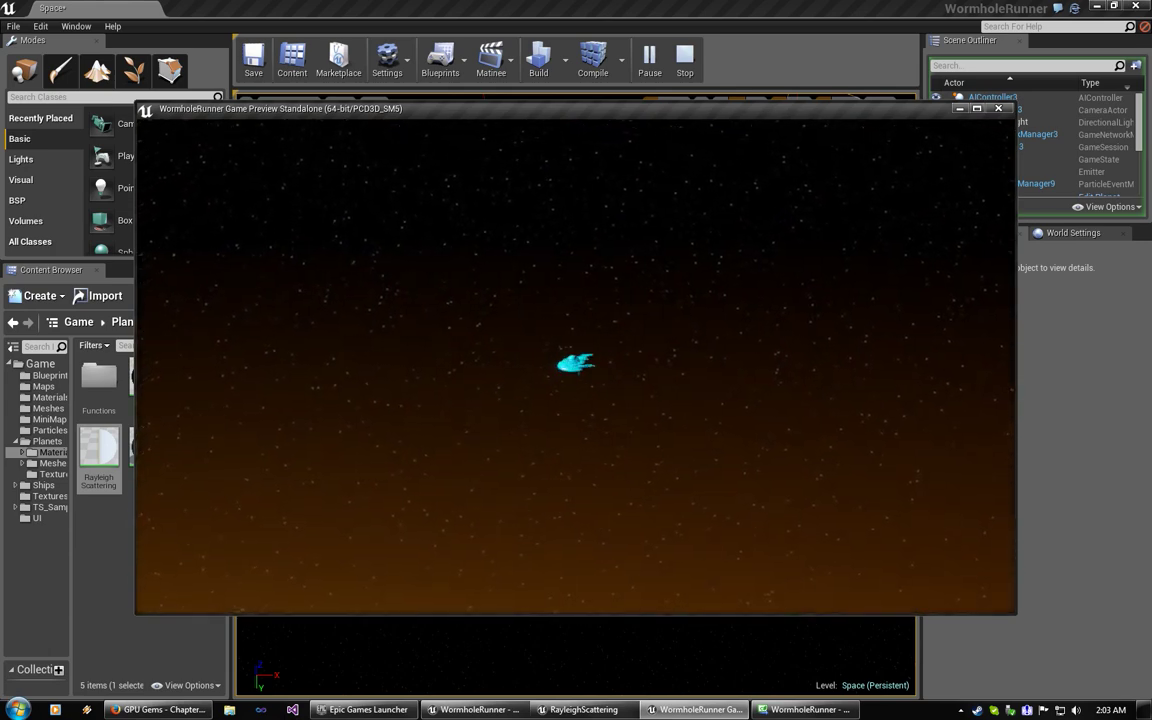
key(Escape)
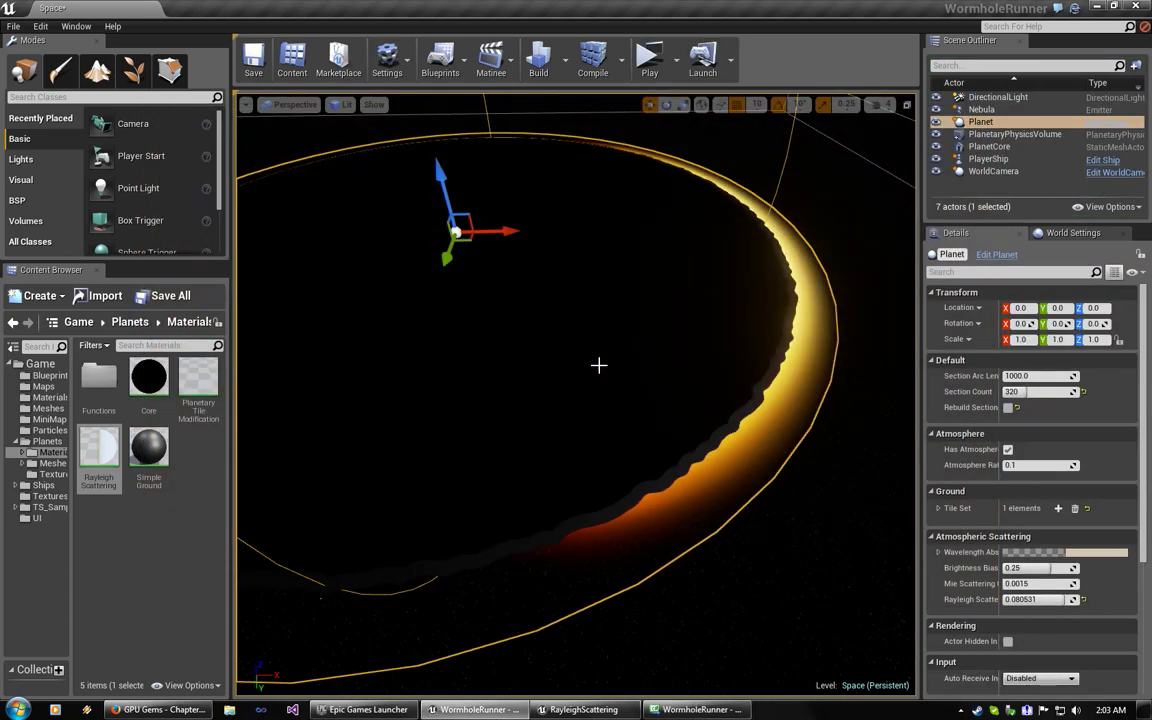